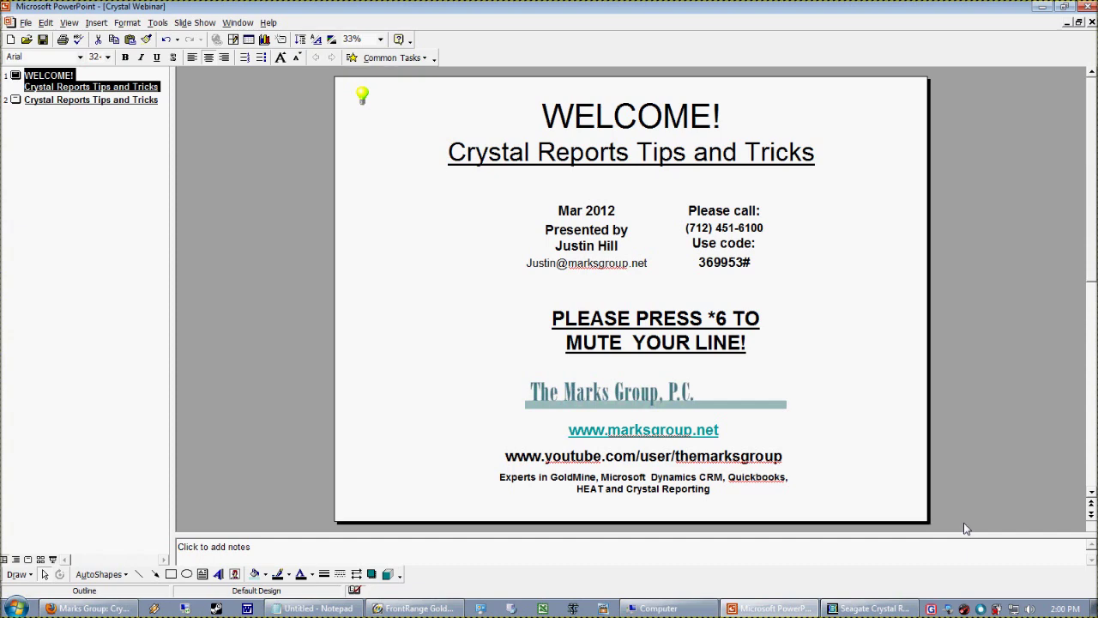
Step: Bring up the advanced date formatting blog post and highlight its domain name in the address bar
left_click(107, 608)
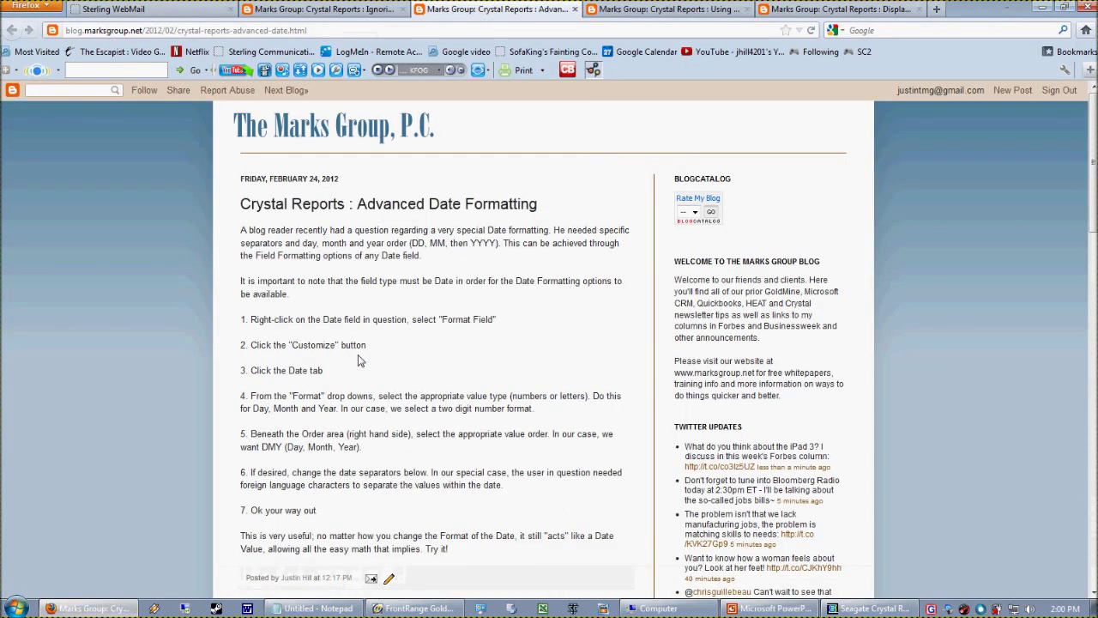
left_click(124, 35)
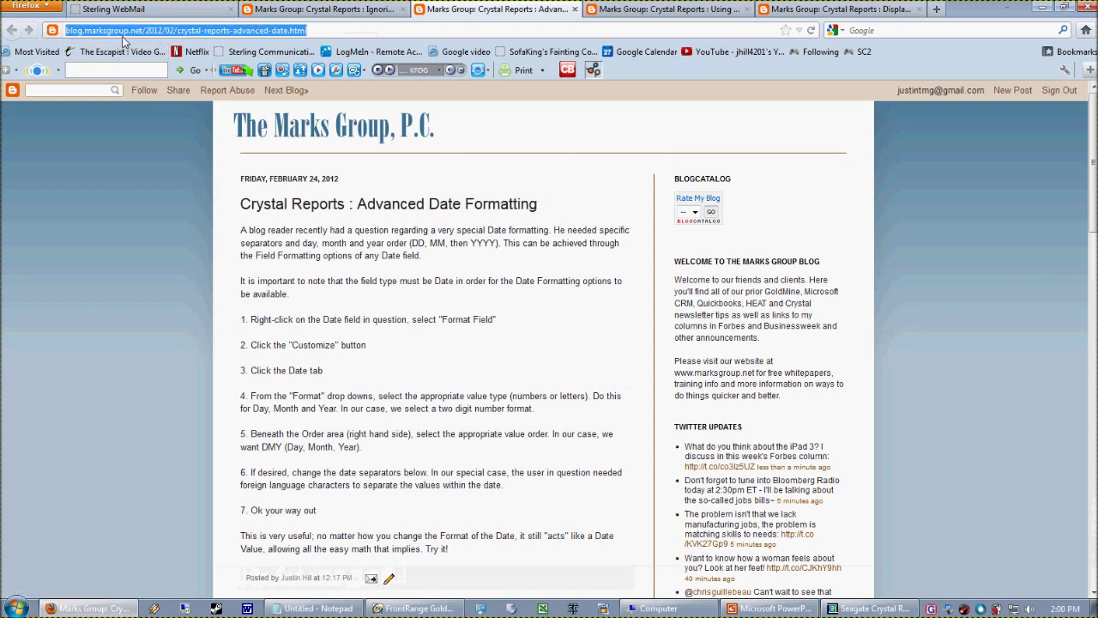
left_click_drag(146, 33, 41, 34)
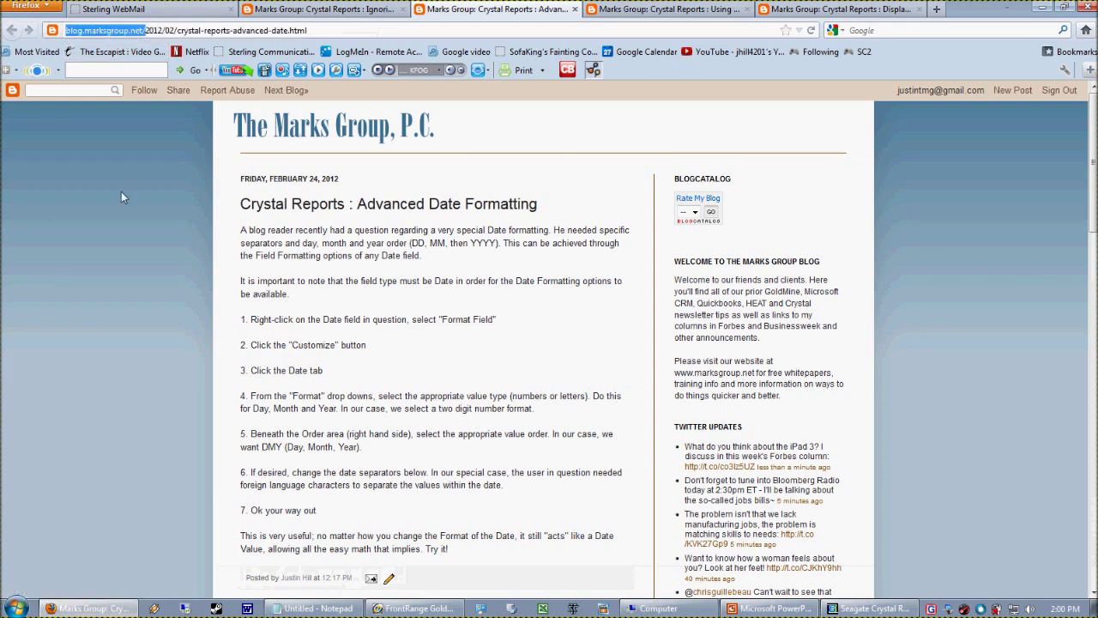
left_click(121, 194)
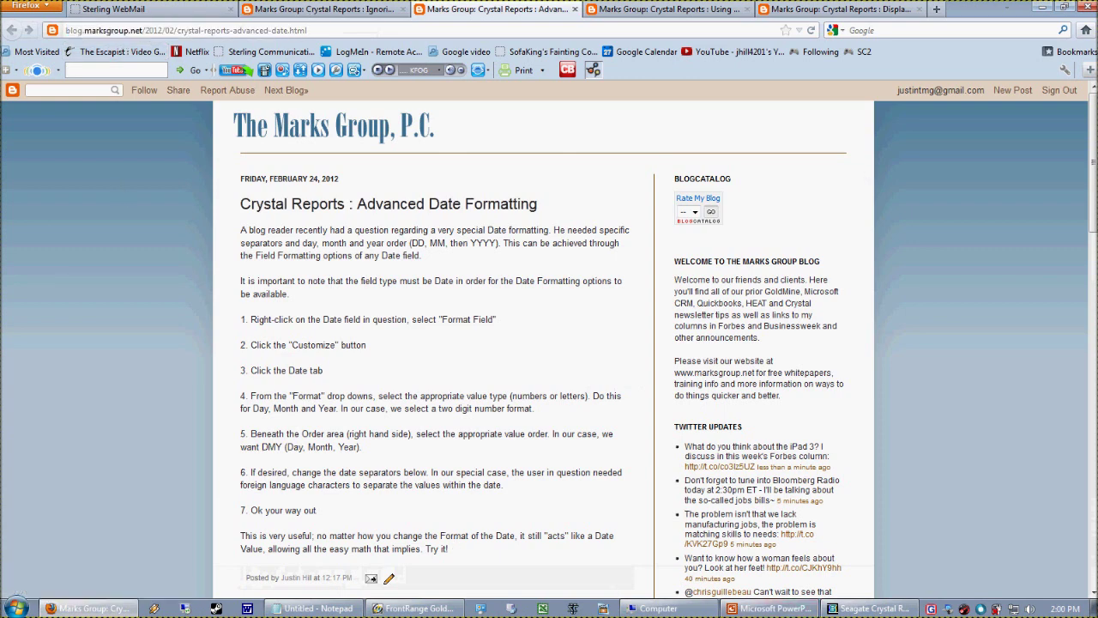
Step: Back in the slides, highlight the YouTube channel address, then show the Tips and Tricks slide
left_click(770, 608)
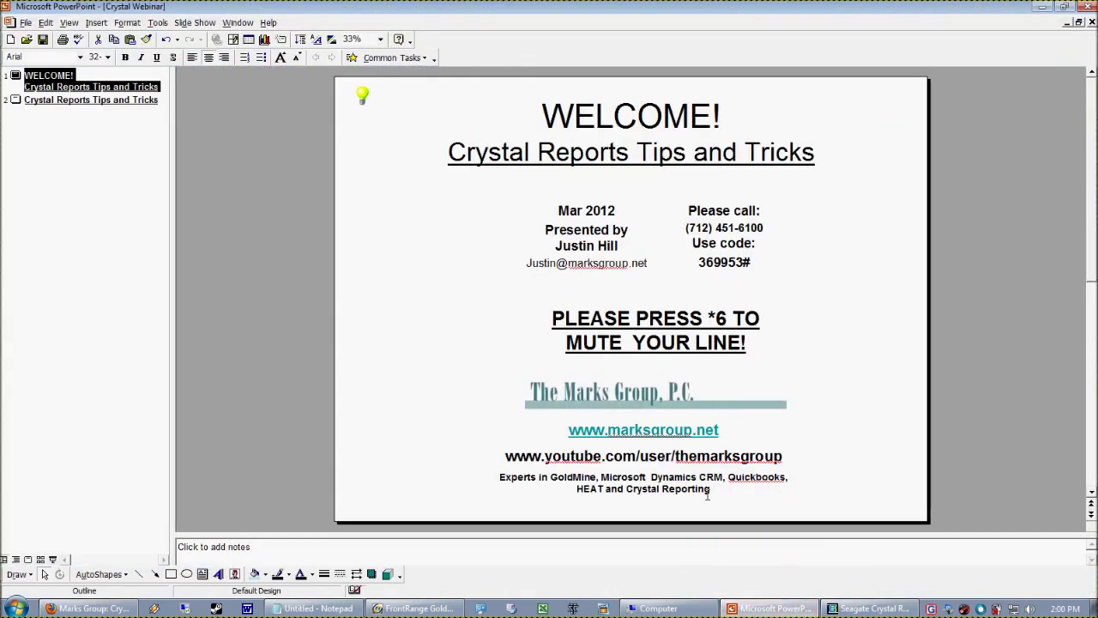
left_click(796, 460)
left_click_drag(795, 460, 517, 472)
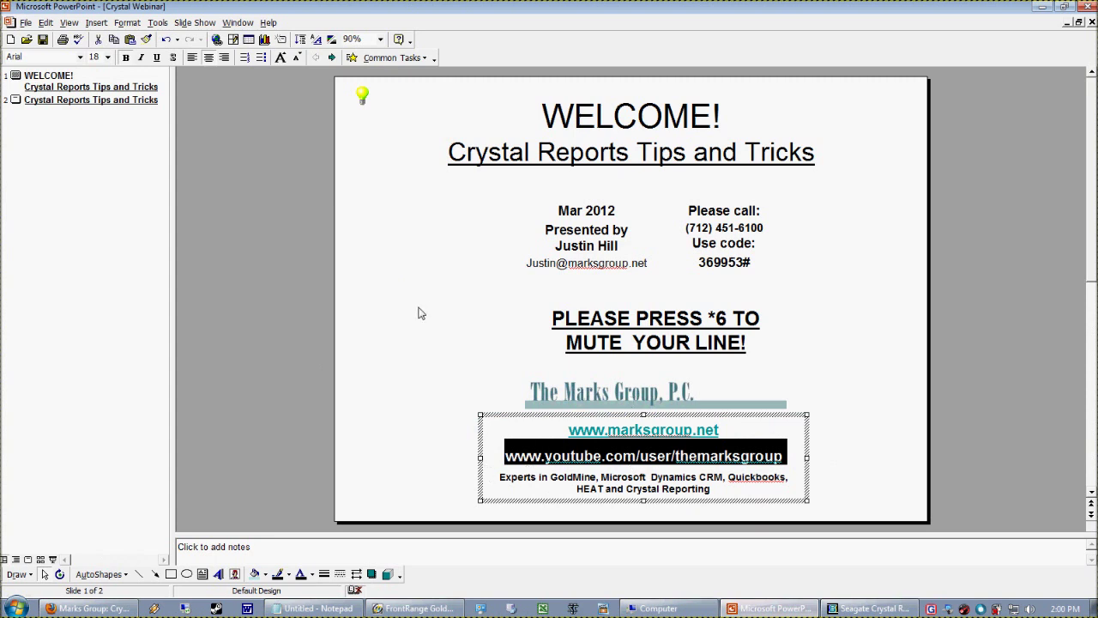
left_click(368, 405)
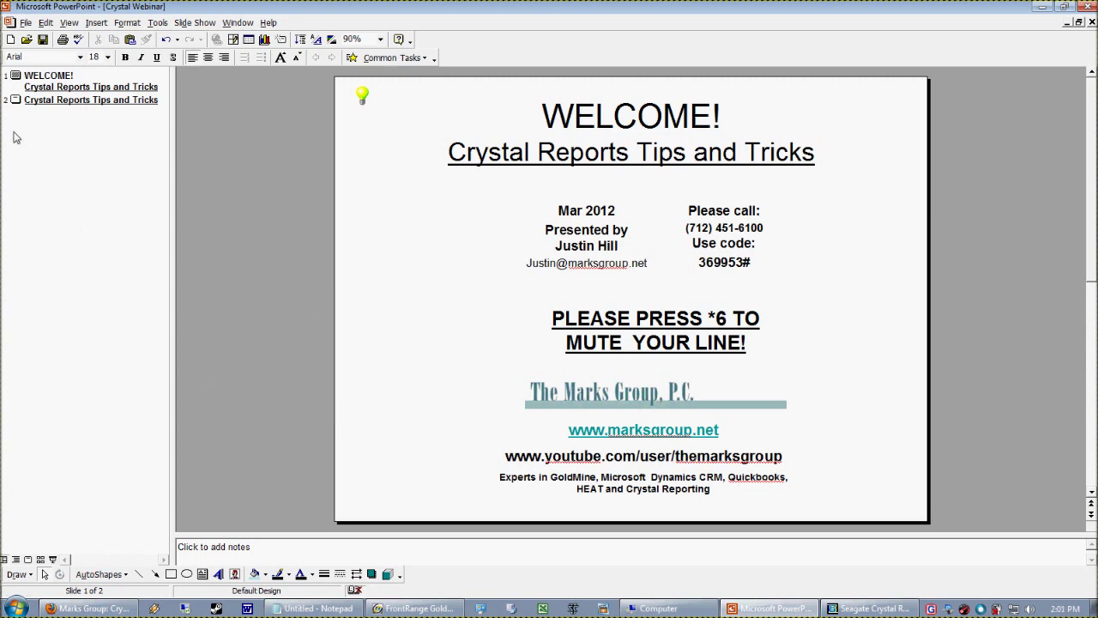
left_click(22, 100)
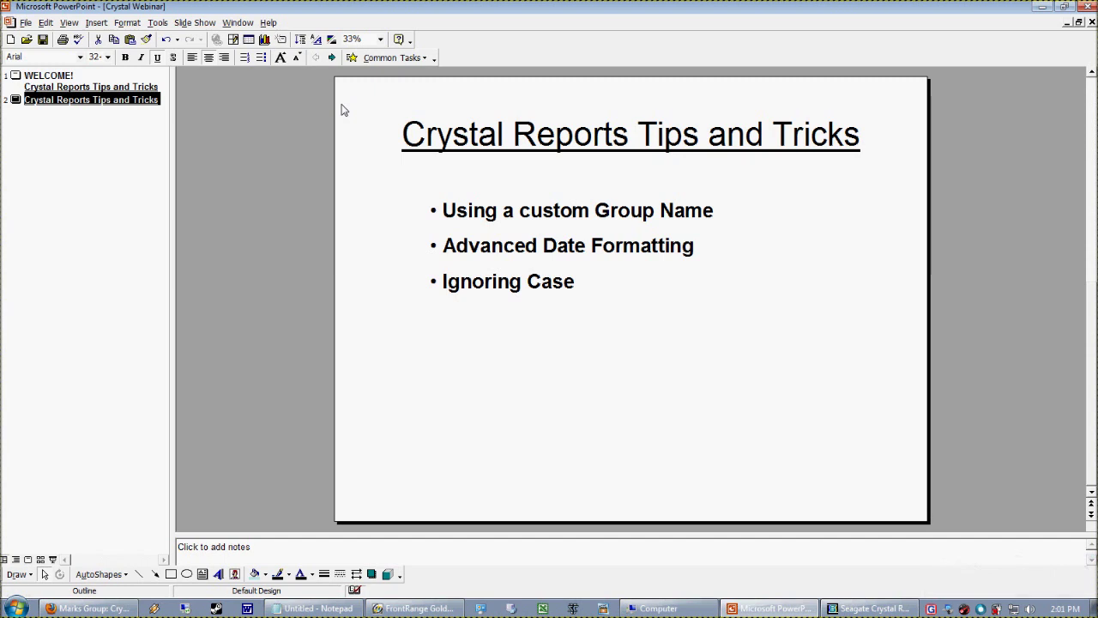
Step: Switch to Seagate Crystal Reports to bring the Crystal_7_19.rpt design to the front
left_click(916, 608)
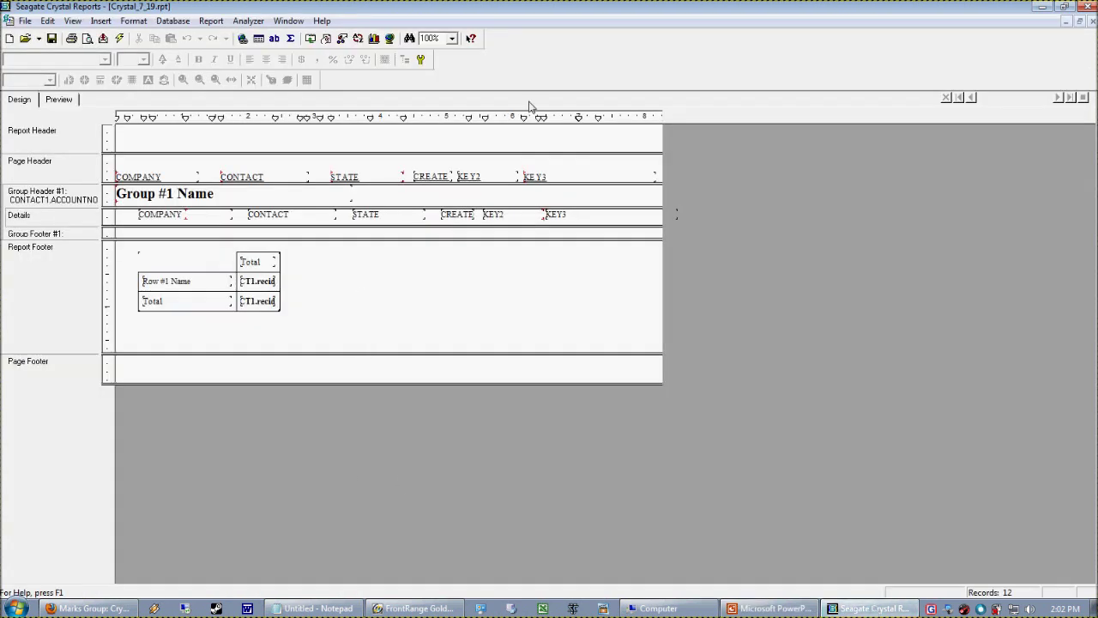
left_click(267, 198)
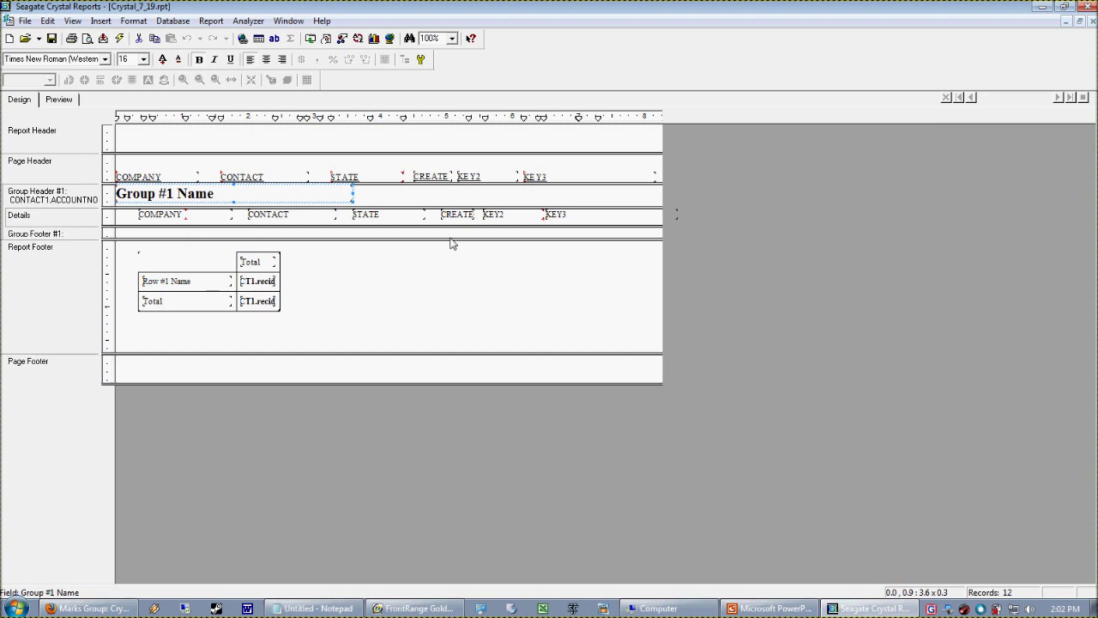
left_click(129, 228)
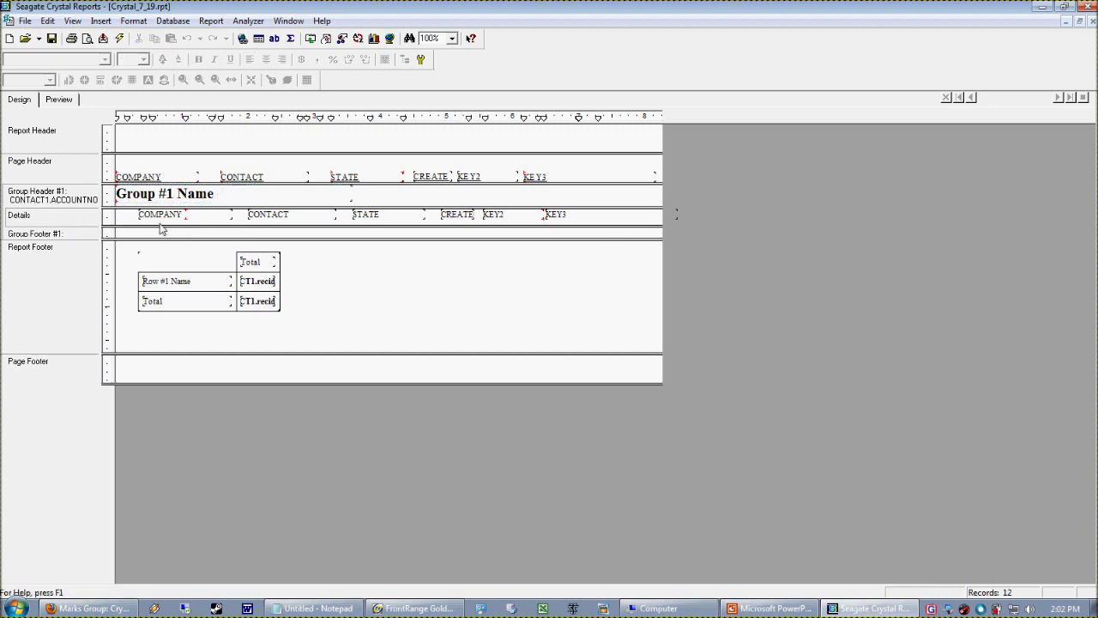
left_click(172, 217)
left_click(273, 216)
left_click(377, 218)
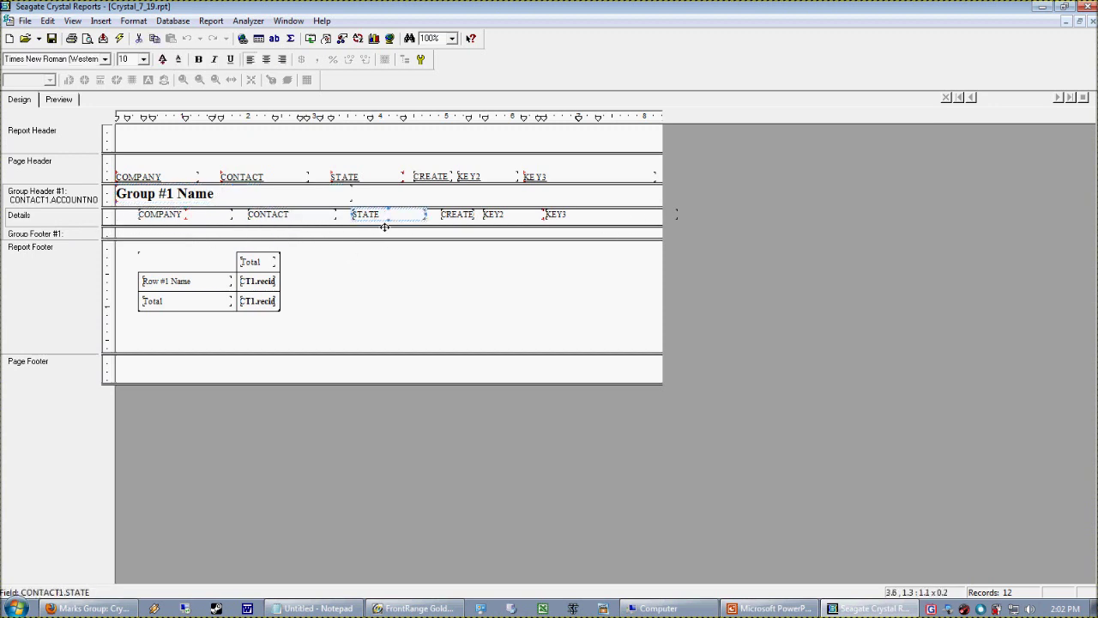
left_click(464, 219)
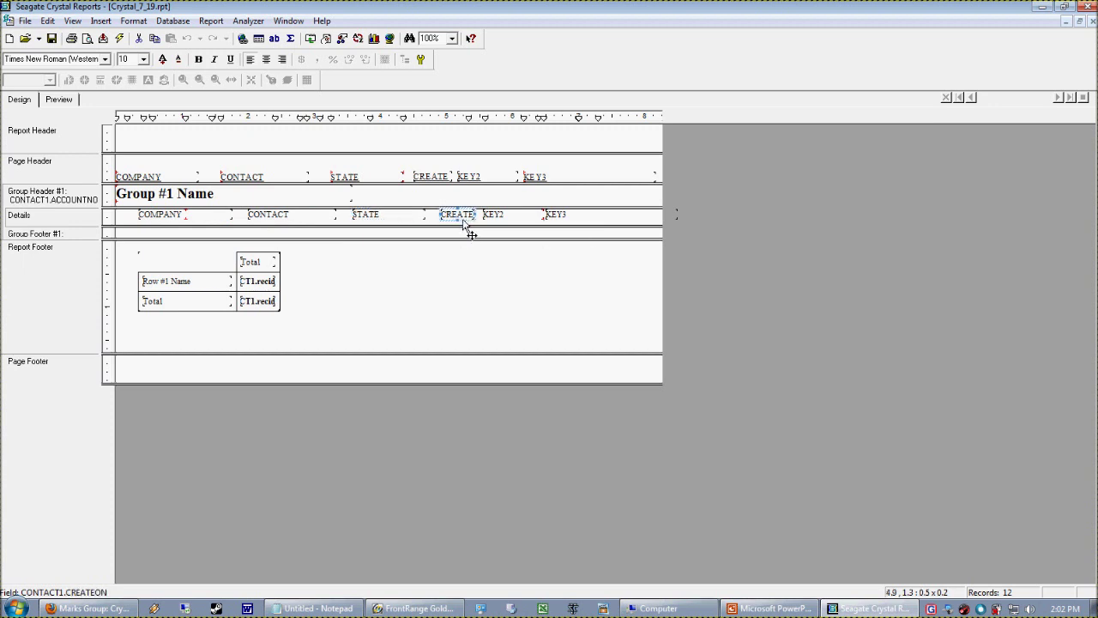
left_click(510, 221)
left_click(503, 237)
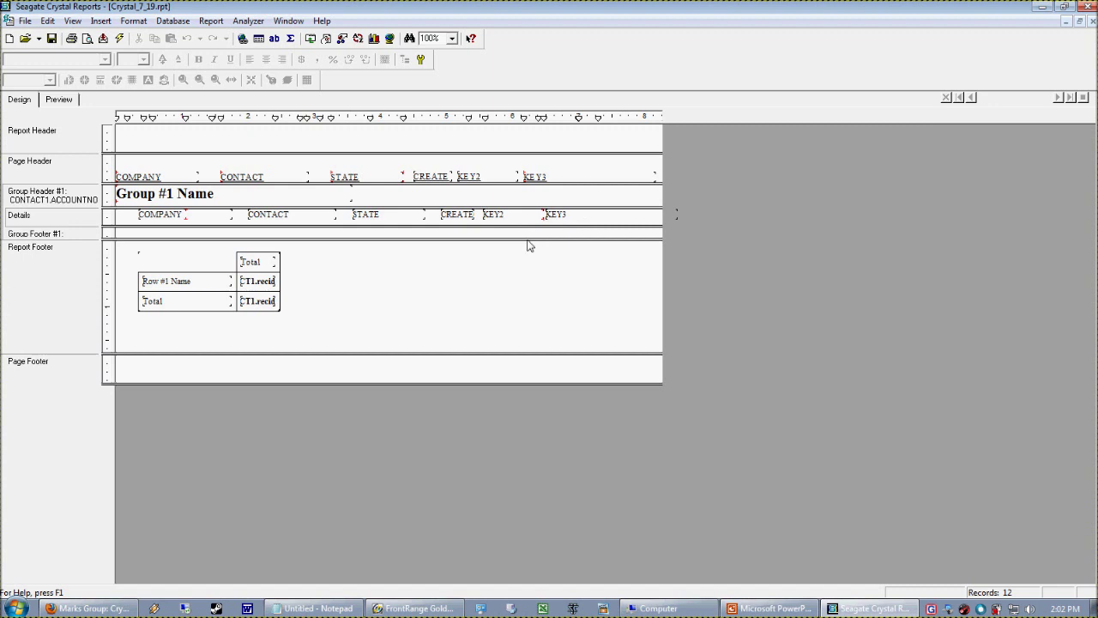
left_click(74, 100)
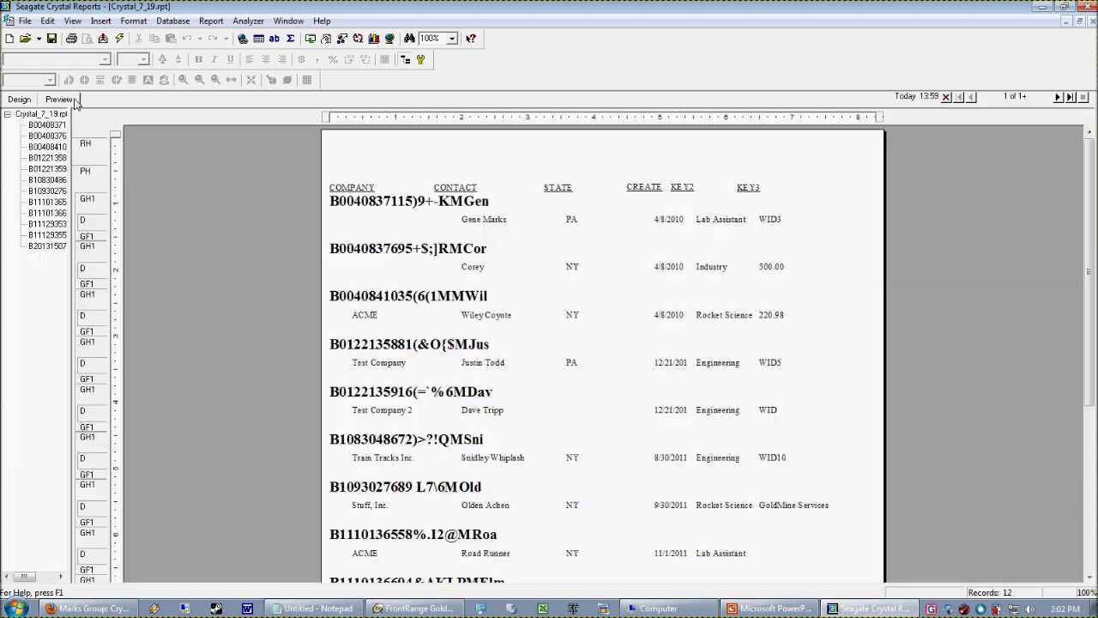
left_click(378, 314)
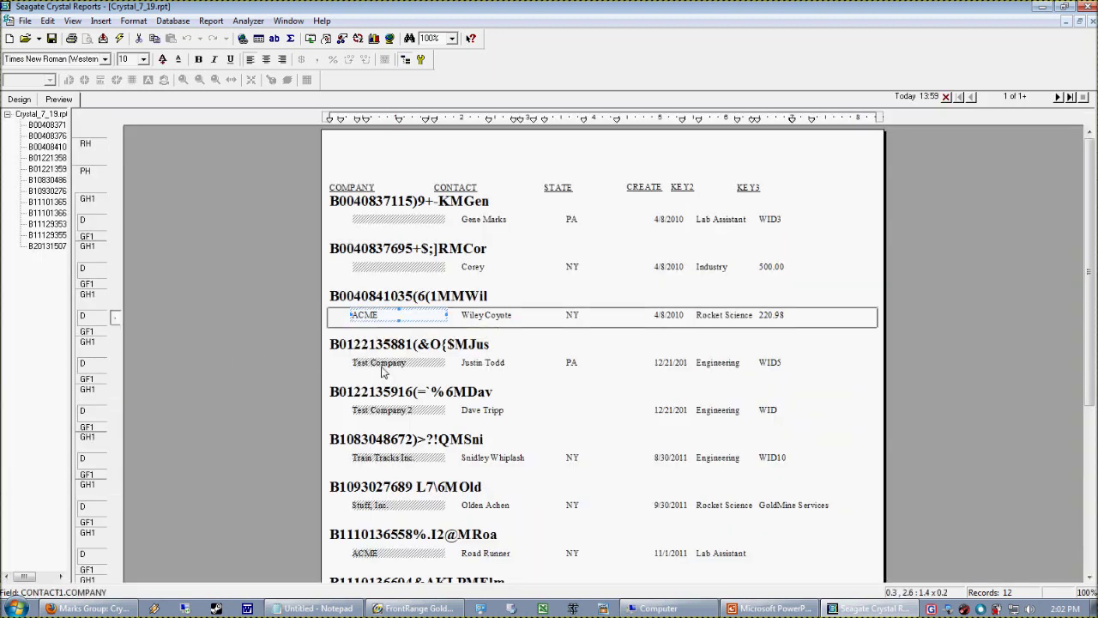
left_click(379, 384)
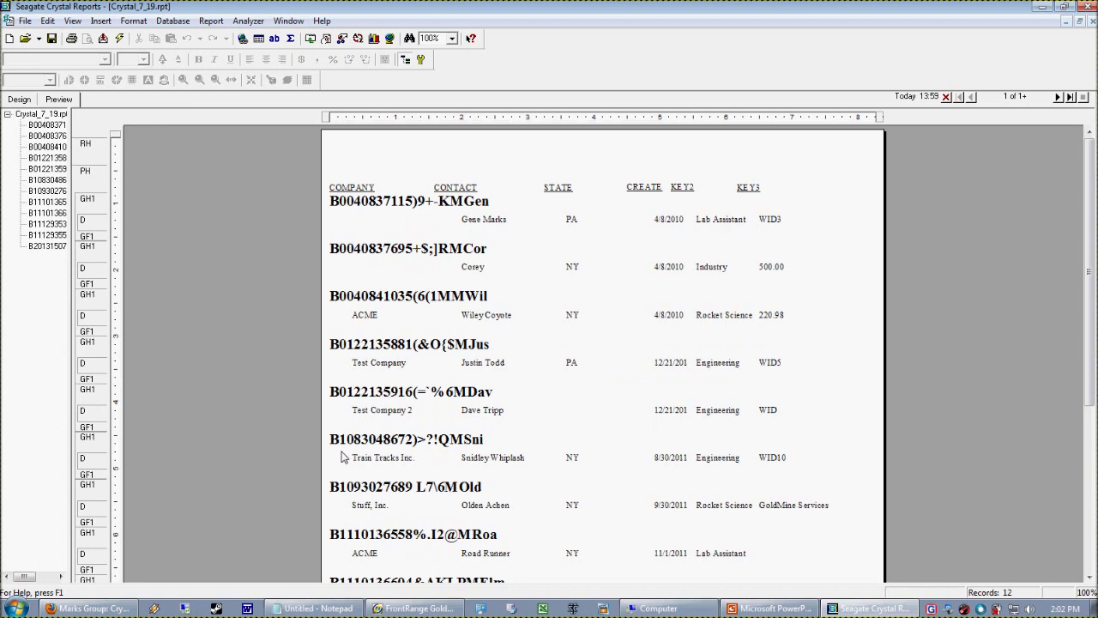
left_click(422, 210)
left_click(422, 210)
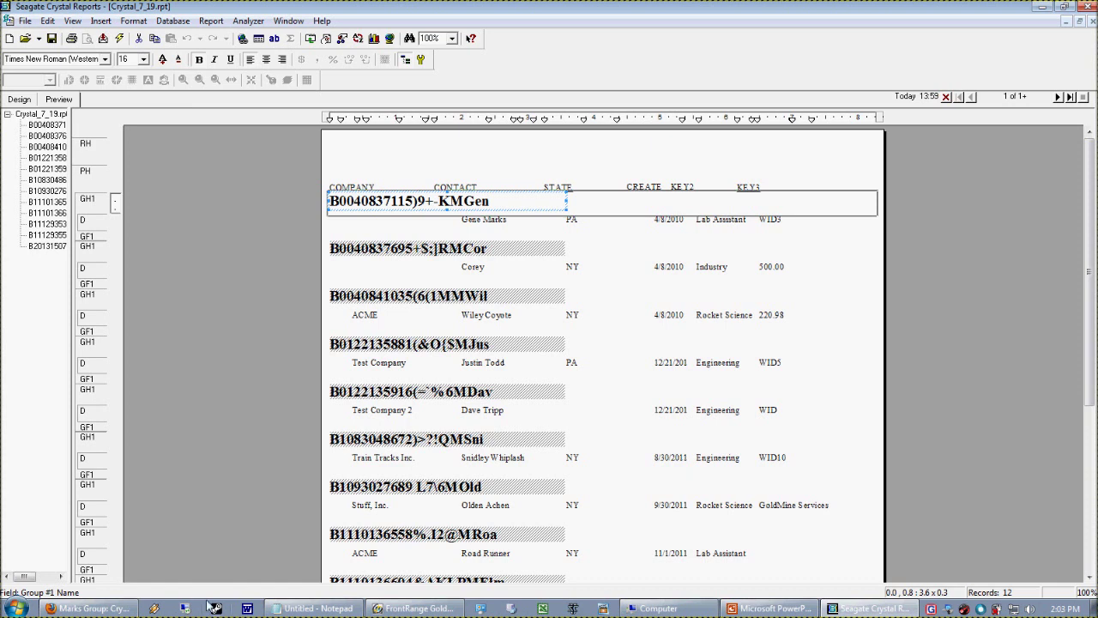
left_click(314, 457)
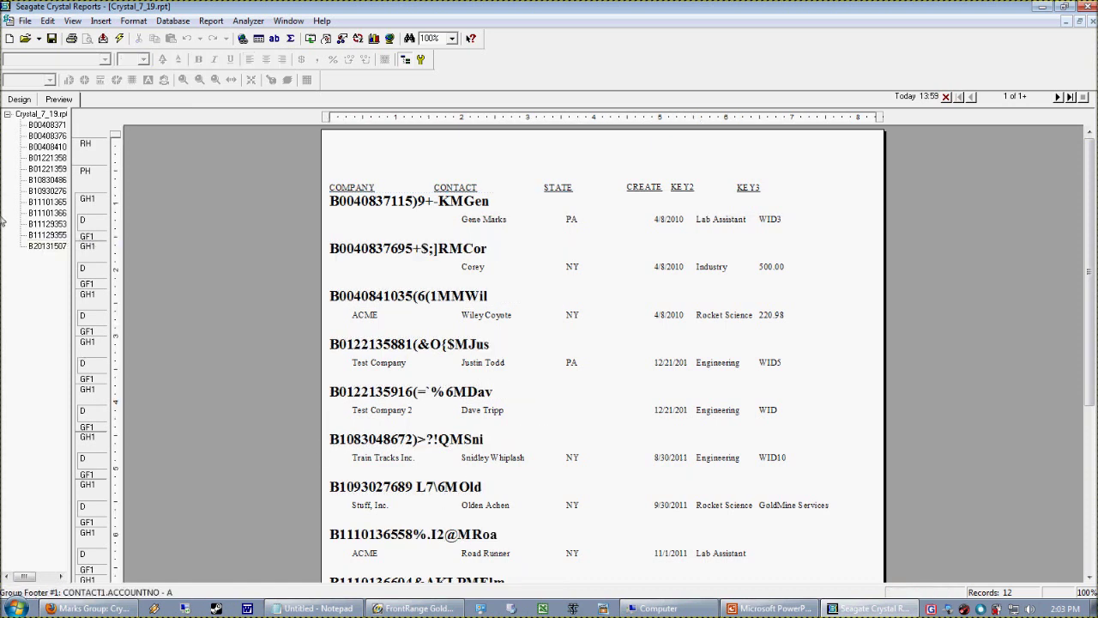
left_click(24, 100)
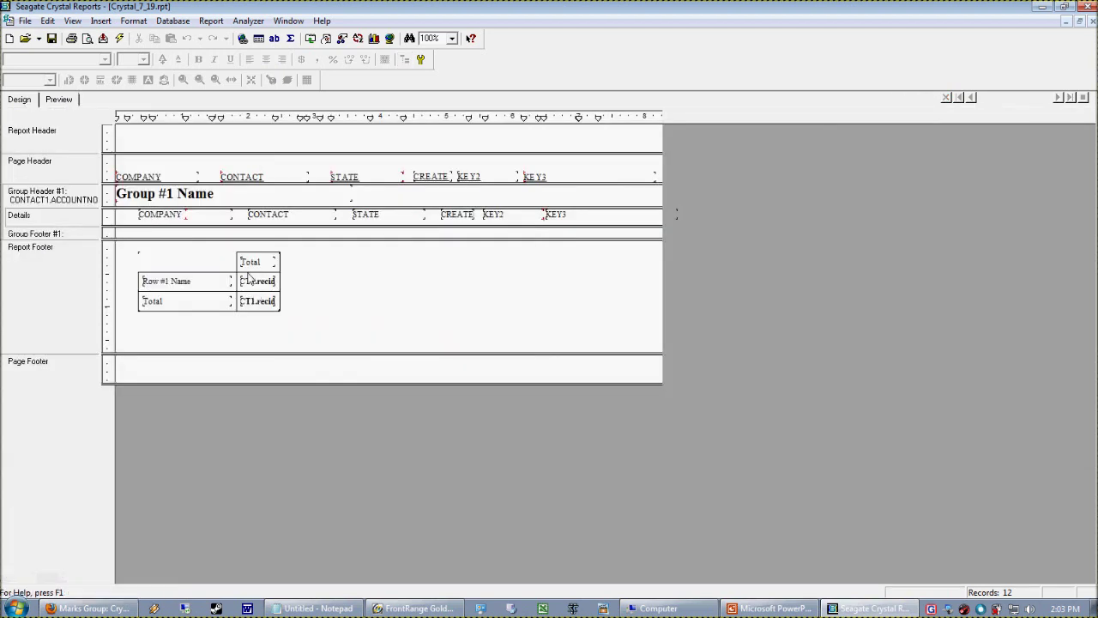
left_click(51, 100)
left_click(395, 206)
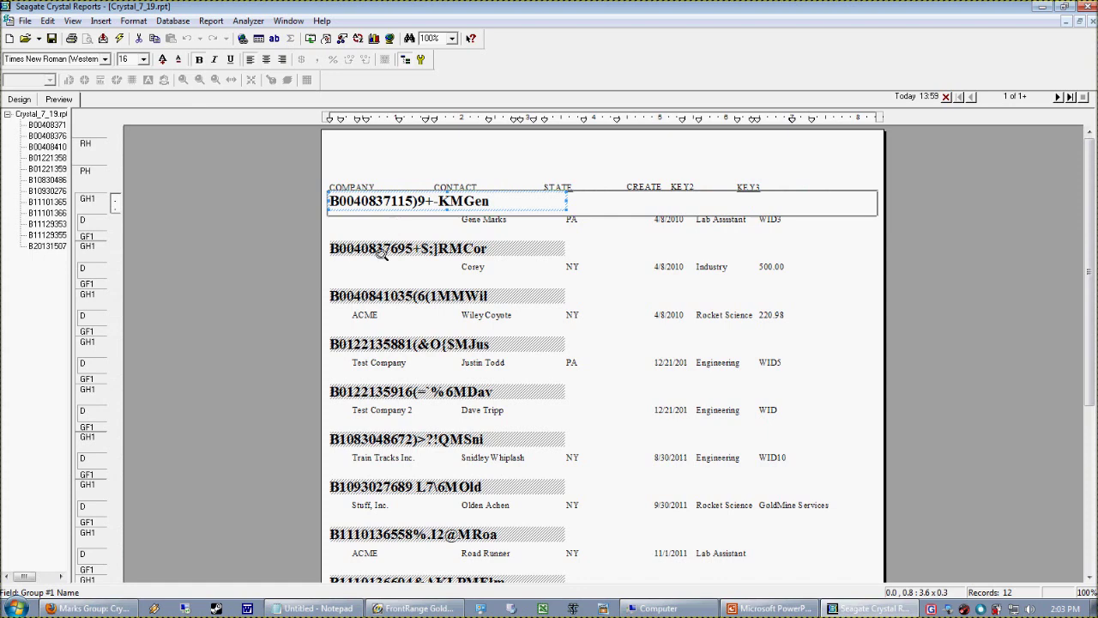
left_click(381, 251)
left_click(390, 297)
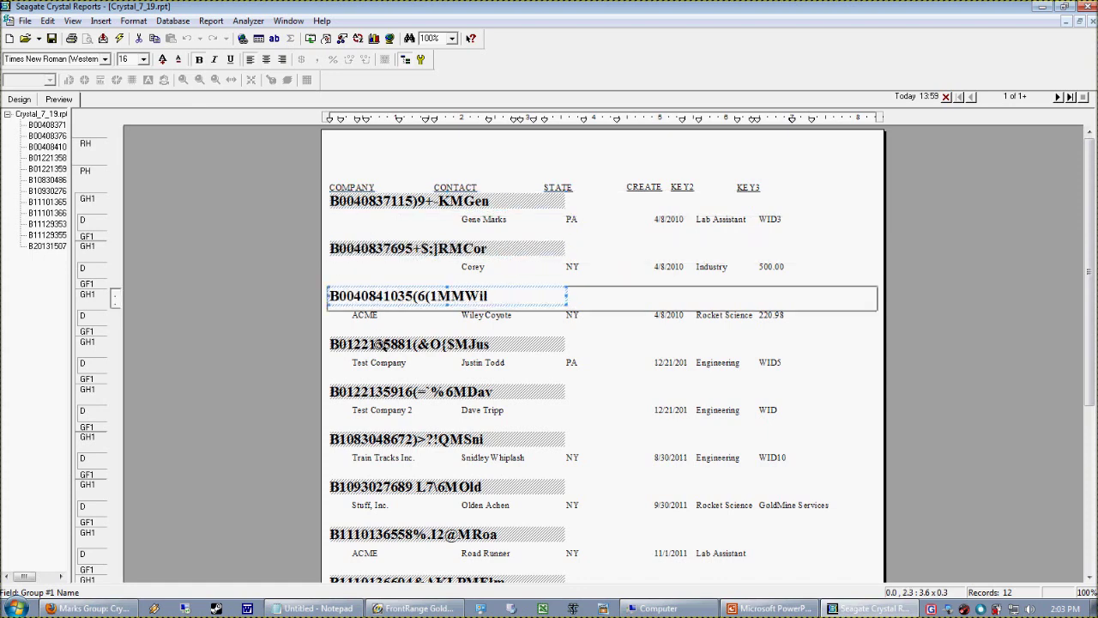
left_click(383, 348)
left_click(384, 397)
left_click(393, 456)
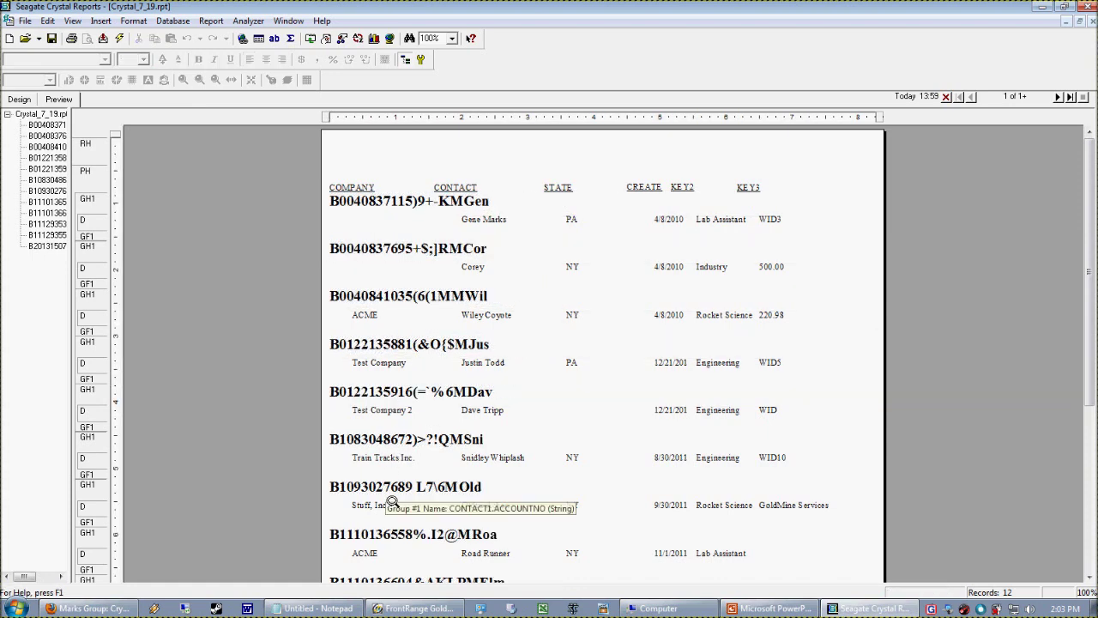
left_click(388, 489)
left_click(390, 537)
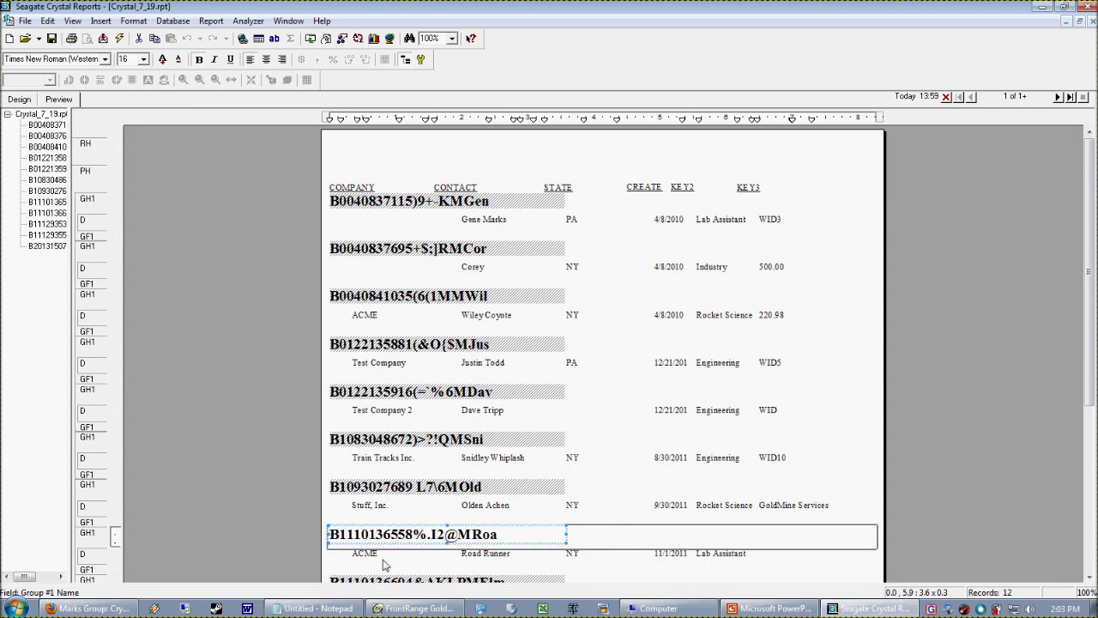
left_click(240, 515)
left_click(19, 99)
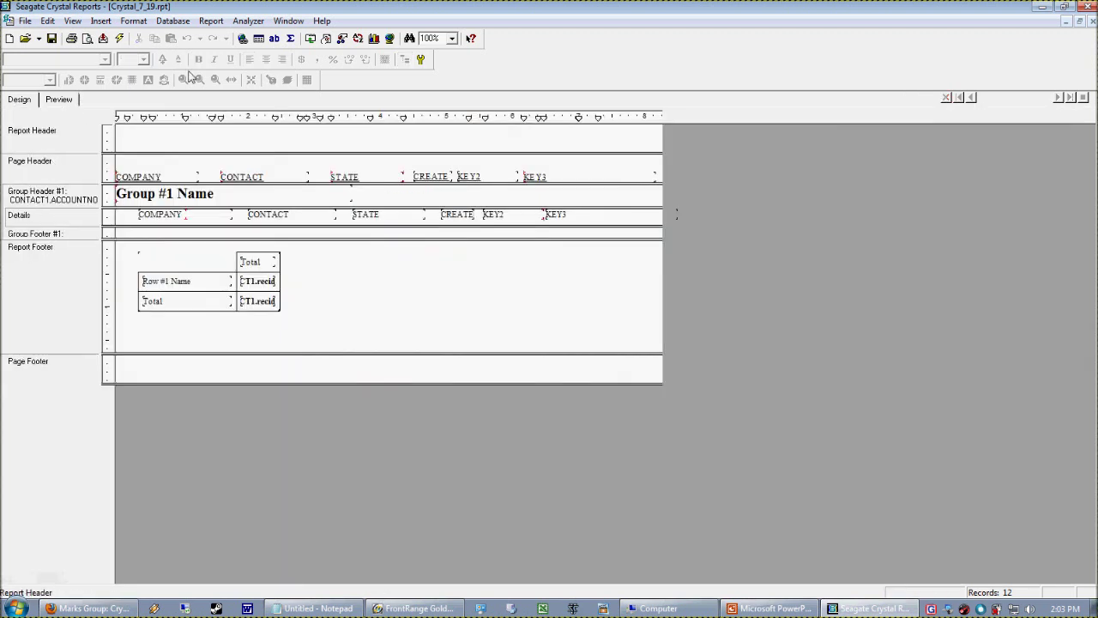
Step: Regroup Group #1 on CONTACT1.COMPANY and preview the report under company headings like ACME
left_click(211, 21)
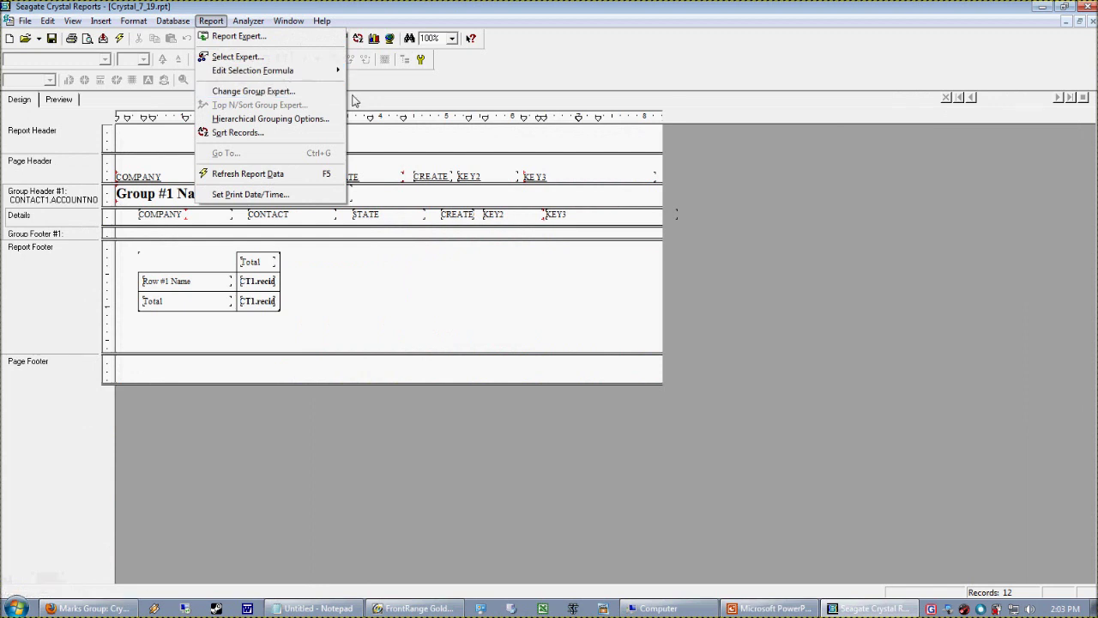
left_click(303, 92)
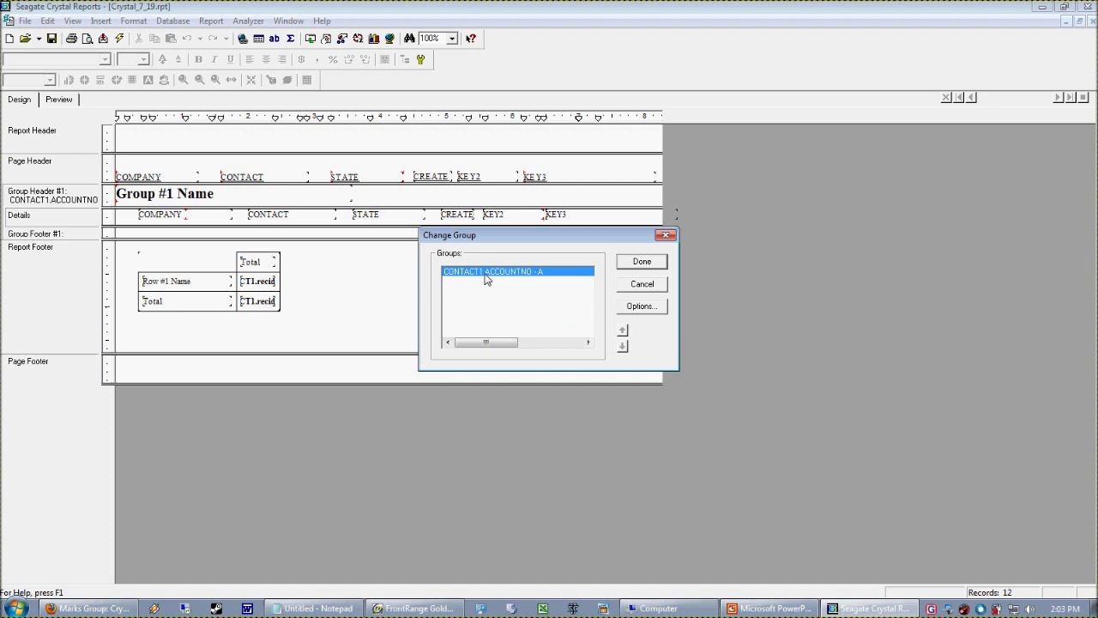
left_click(642, 306)
left_click_drag(532, 151, 577, 117)
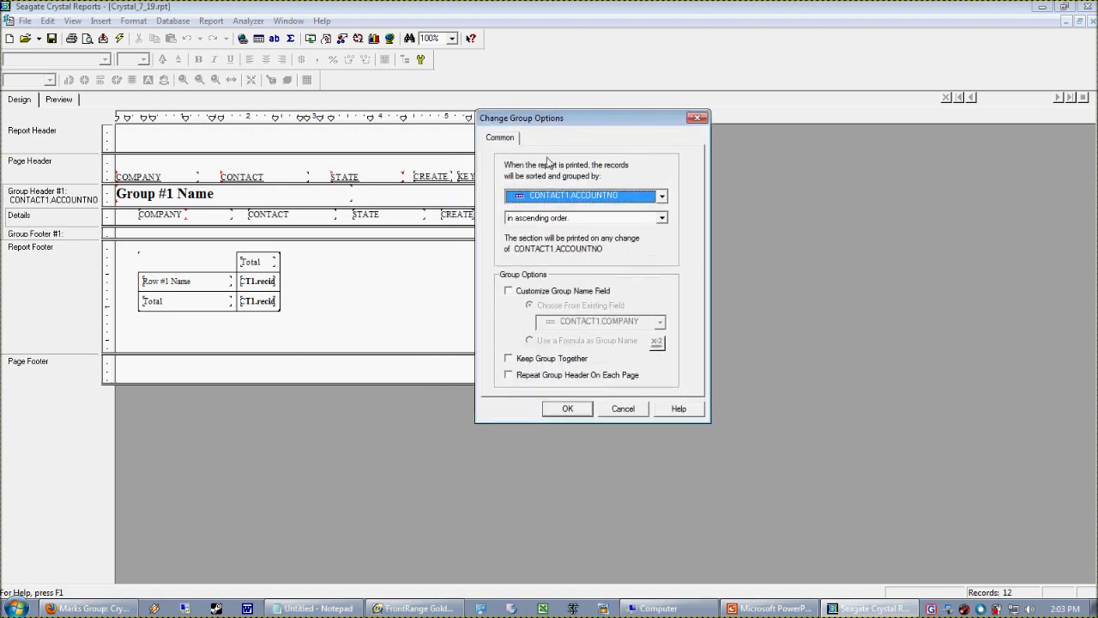
left_click(611, 198)
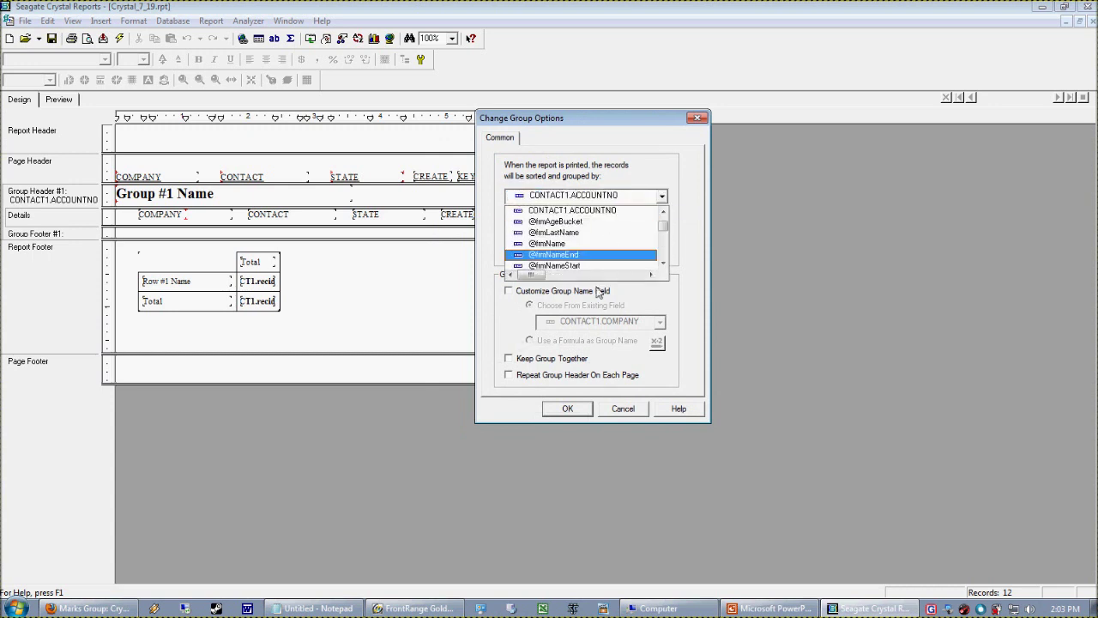
scroll(654, 243, "down", 1)
scroll(666, 225, "up", 1)
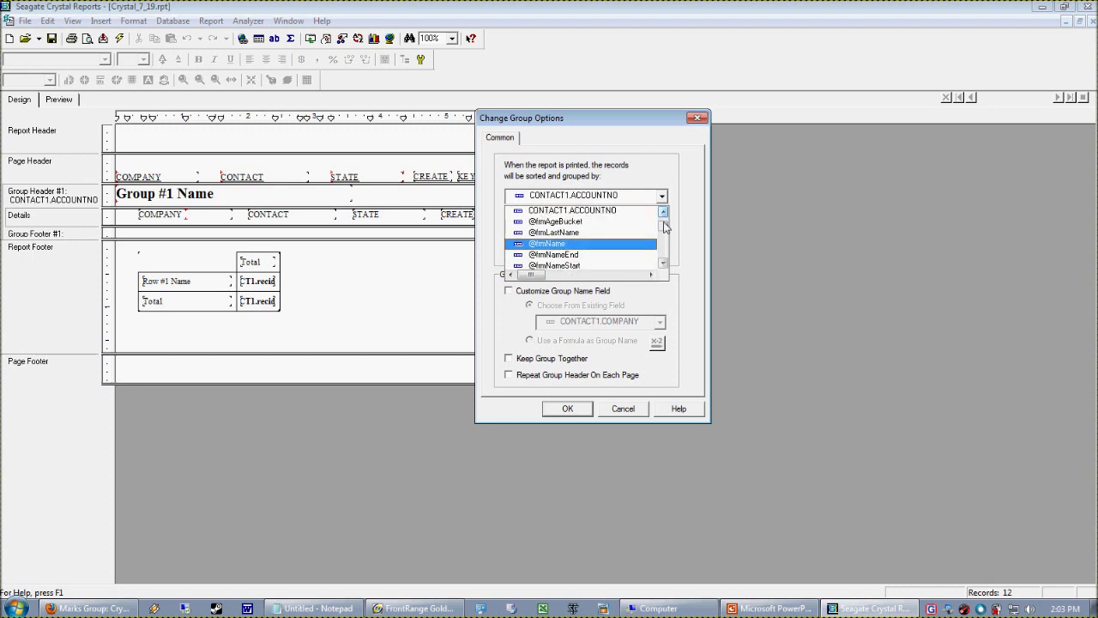
scroll(666, 220, "up", 2)
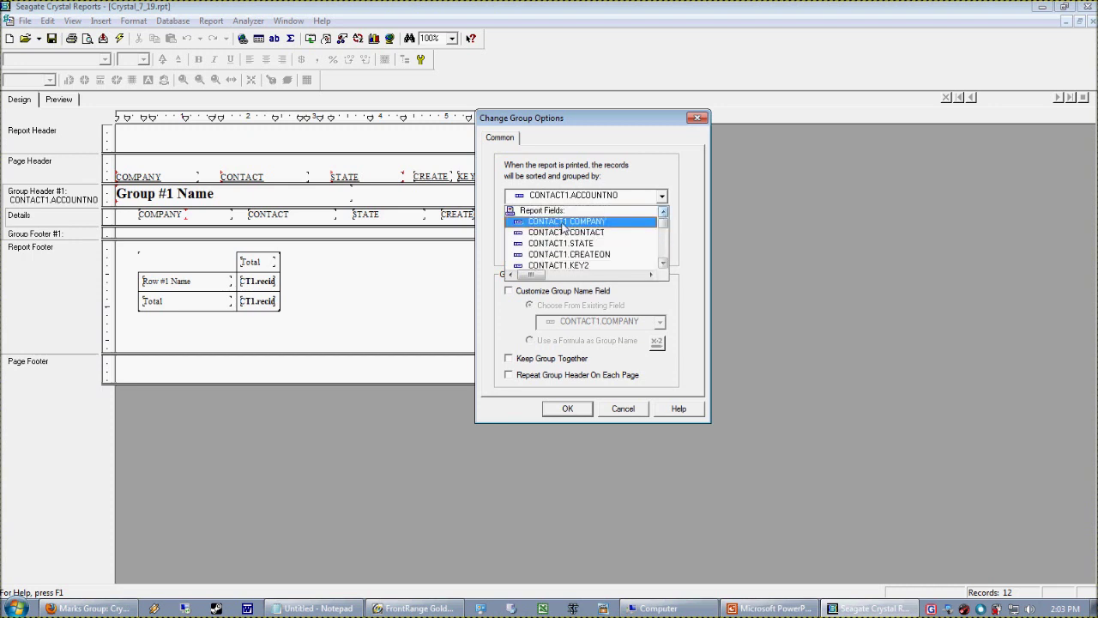
left_click(566, 221)
left_click(567, 408)
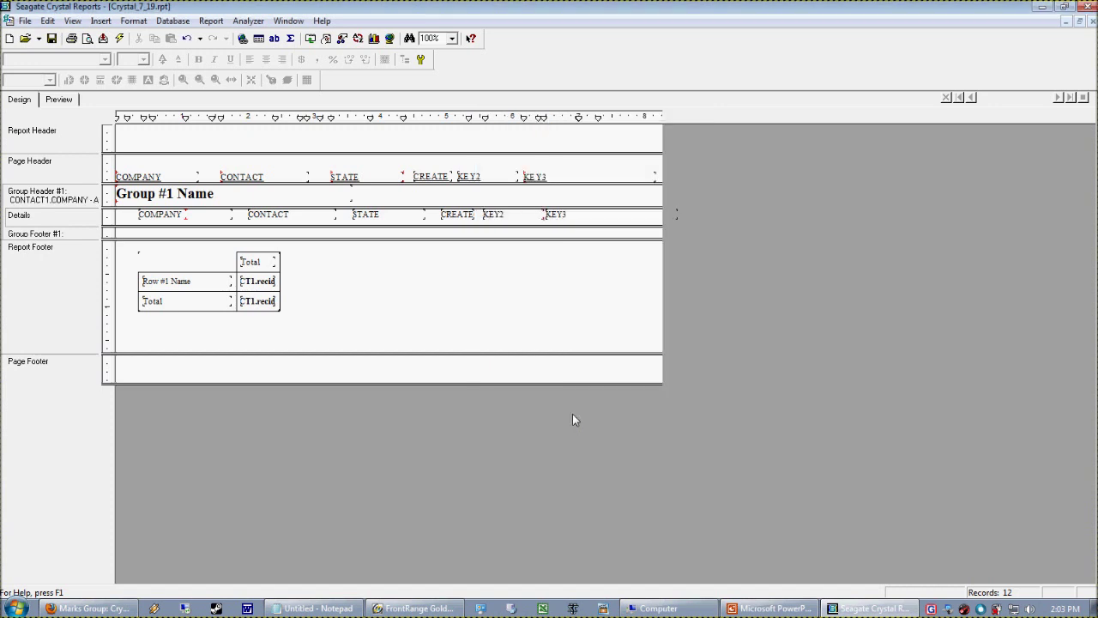
left_click(59, 101)
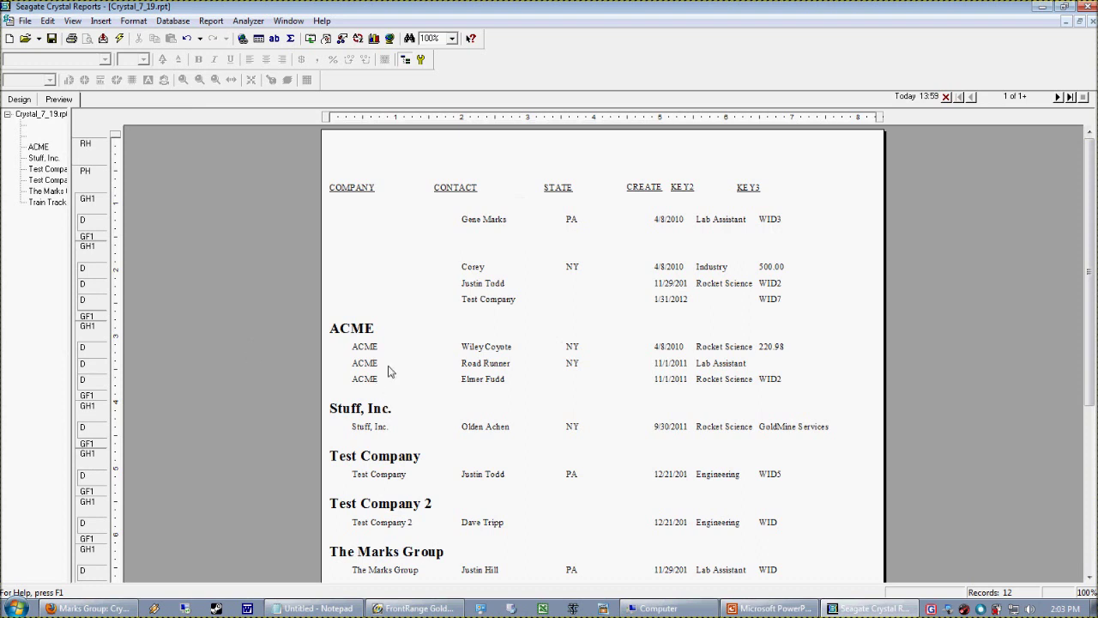
Step: Inspect the company group name and COMPANY detail fields in the preview, then return to Design view
left_click(363, 330)
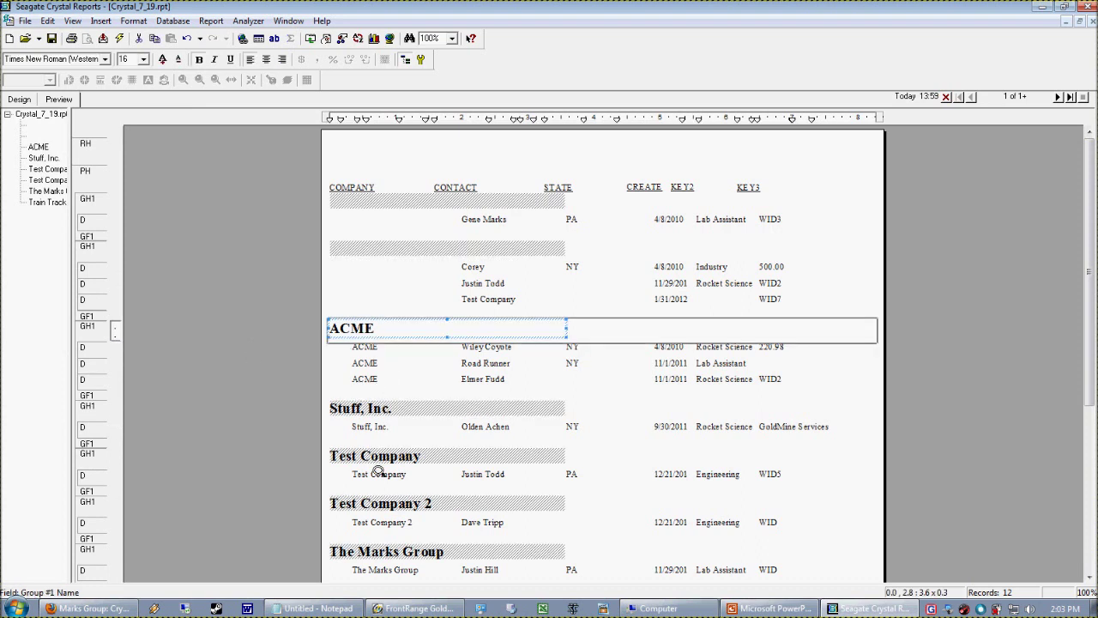
left_click(367, 378)
left_click(366, 361)
left_click(365, 346)
left_click(365, 363)
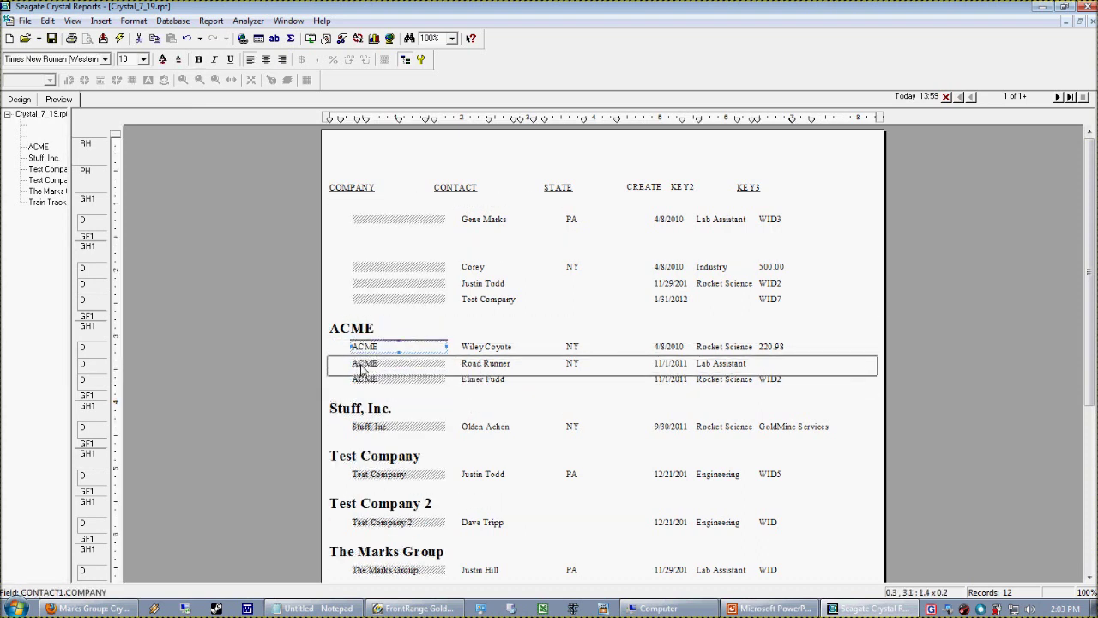
left_click(365, 379)
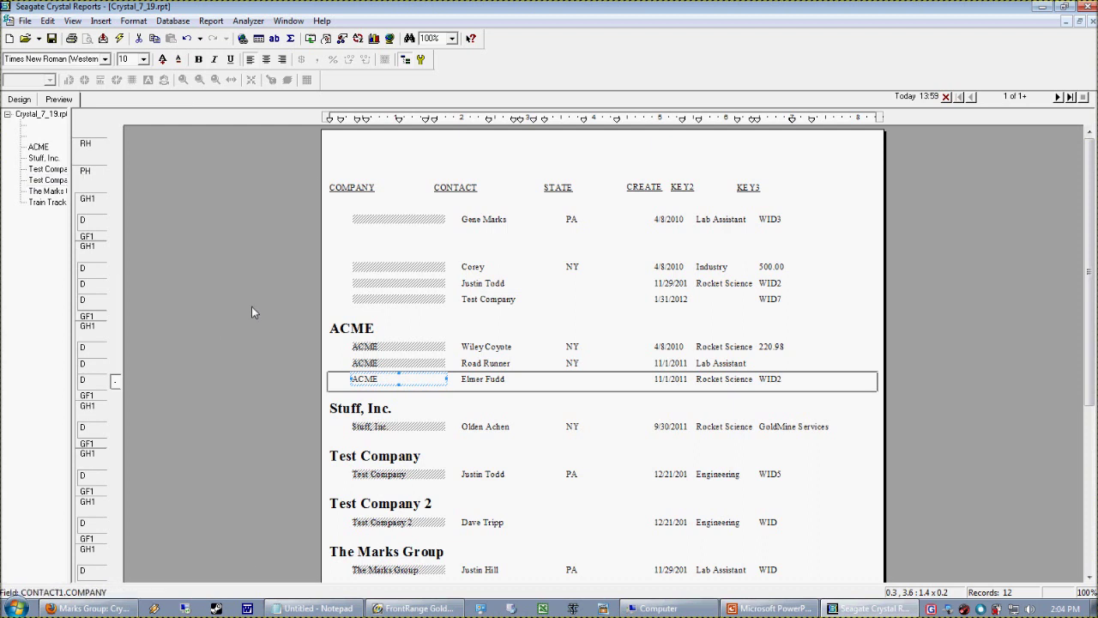
left_click(20, 99)
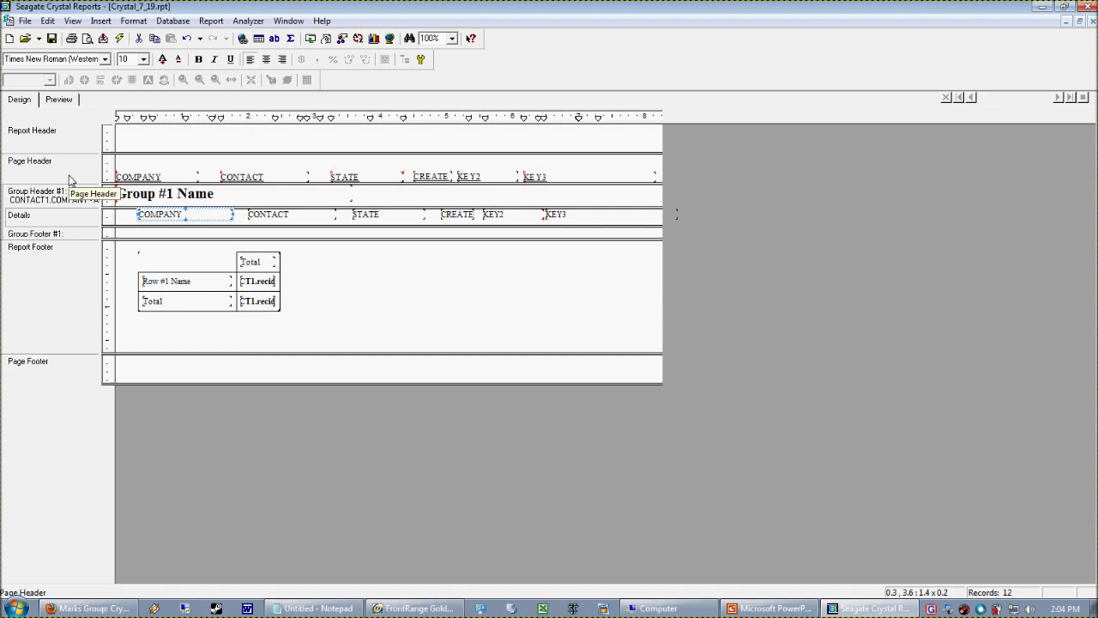
left_click(209, 23)
Step: Change Group #1 back to grouping on CONTACT1.ACCOUNTNO instead of company
left_click(248, 94)
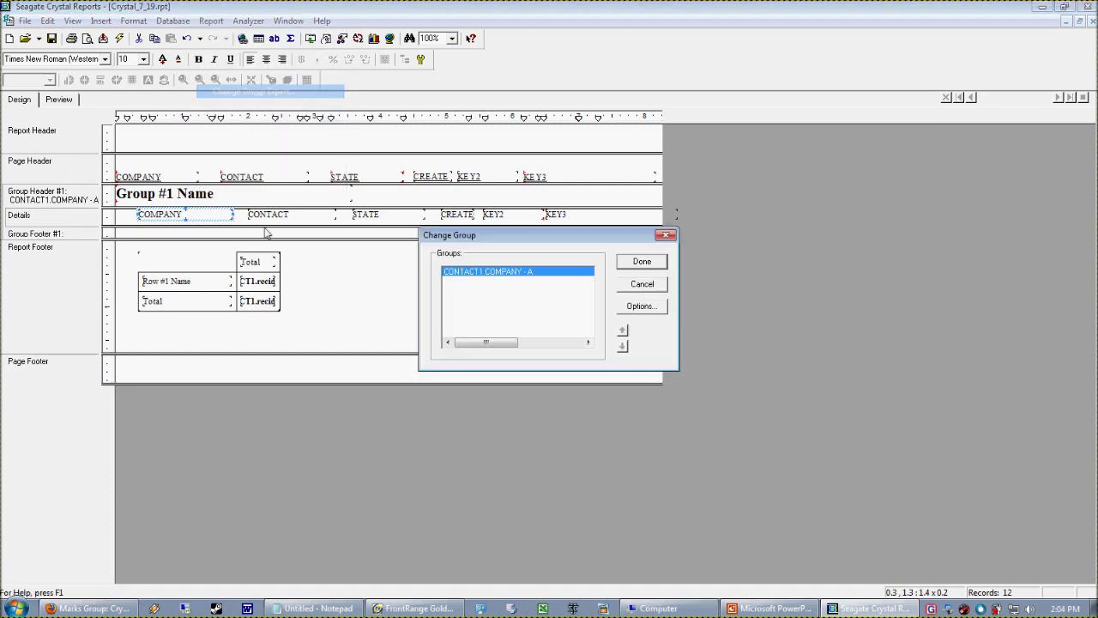
left_click(642, 306)
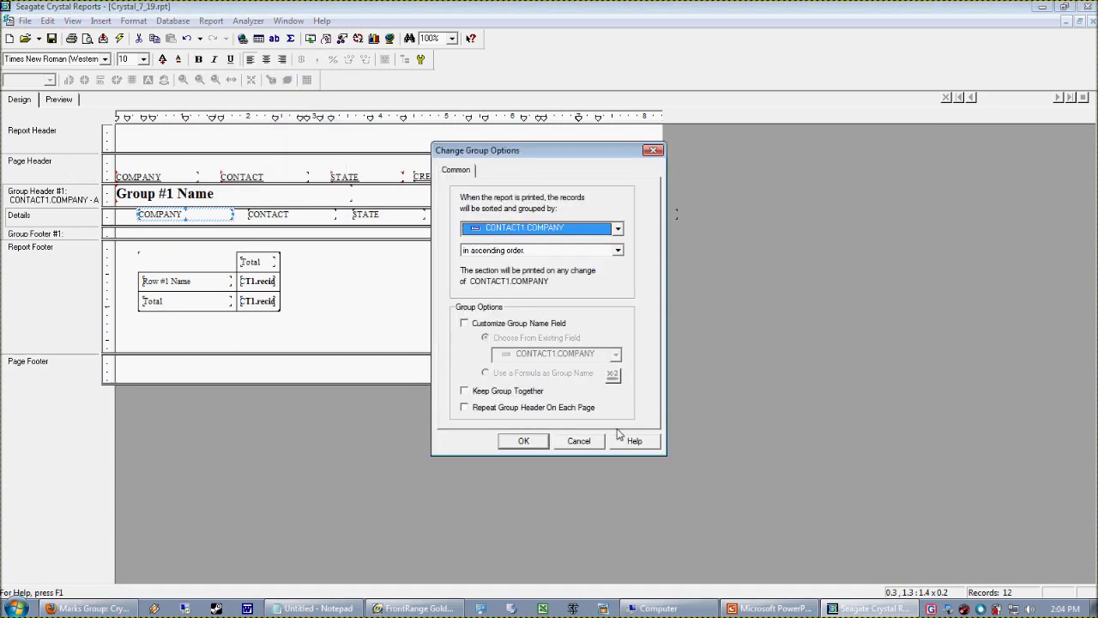
left_click(567, 230)
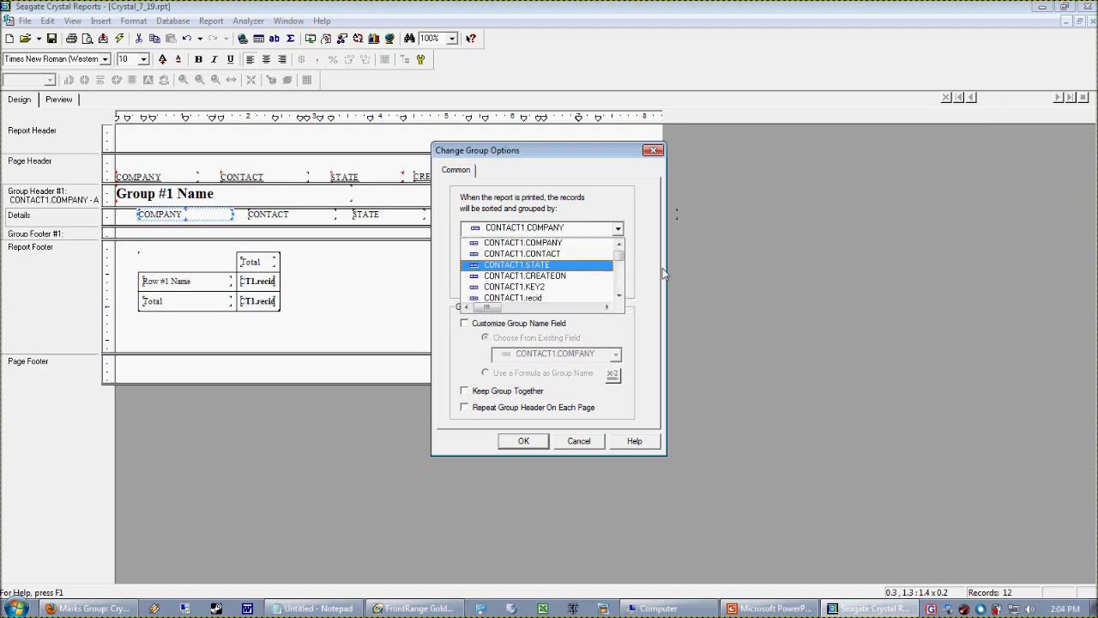
scroll(619, 257, "up", 2)
scroll(624, 286, "down", 3)
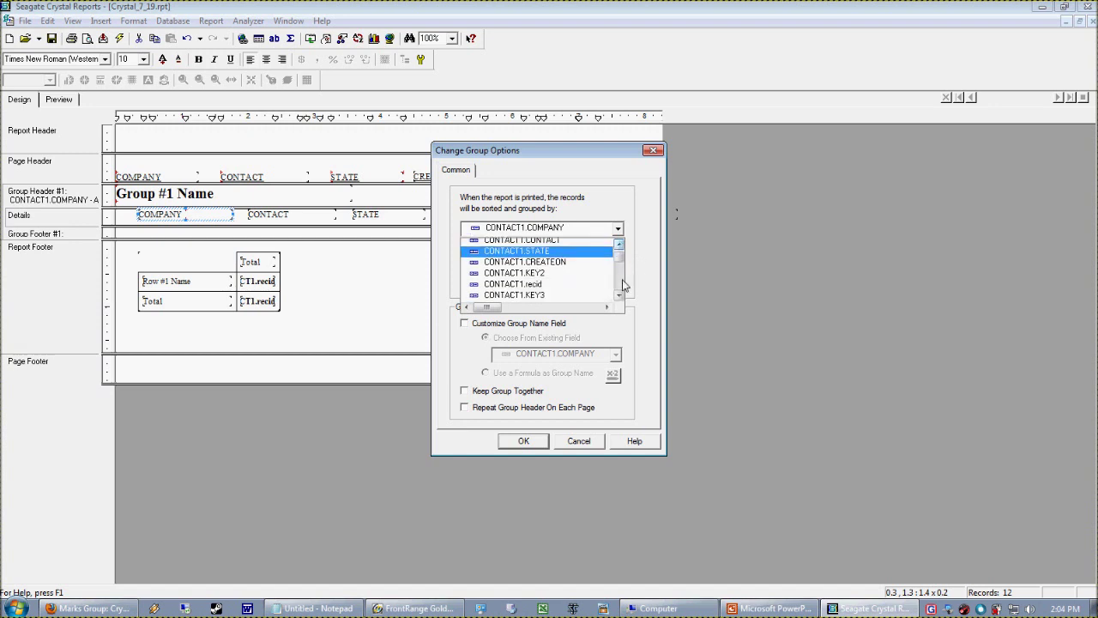
scroll(624, 286, "down", 1)
scroll(623, 286, "down", 1)
scroll(624, 286, "up", 5)
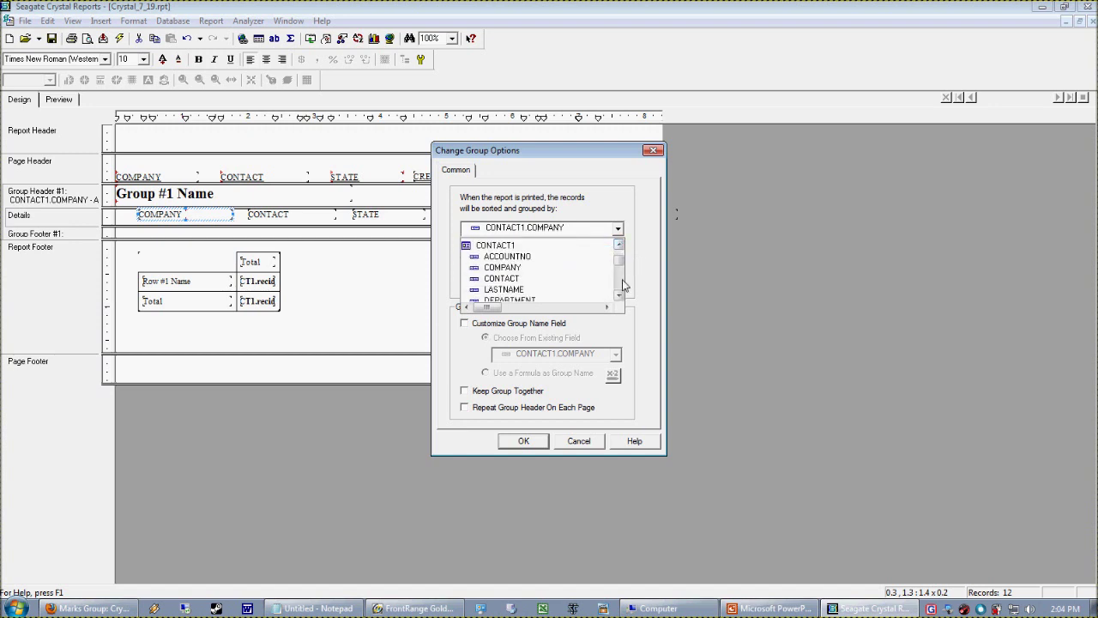
left_click(516, 255)
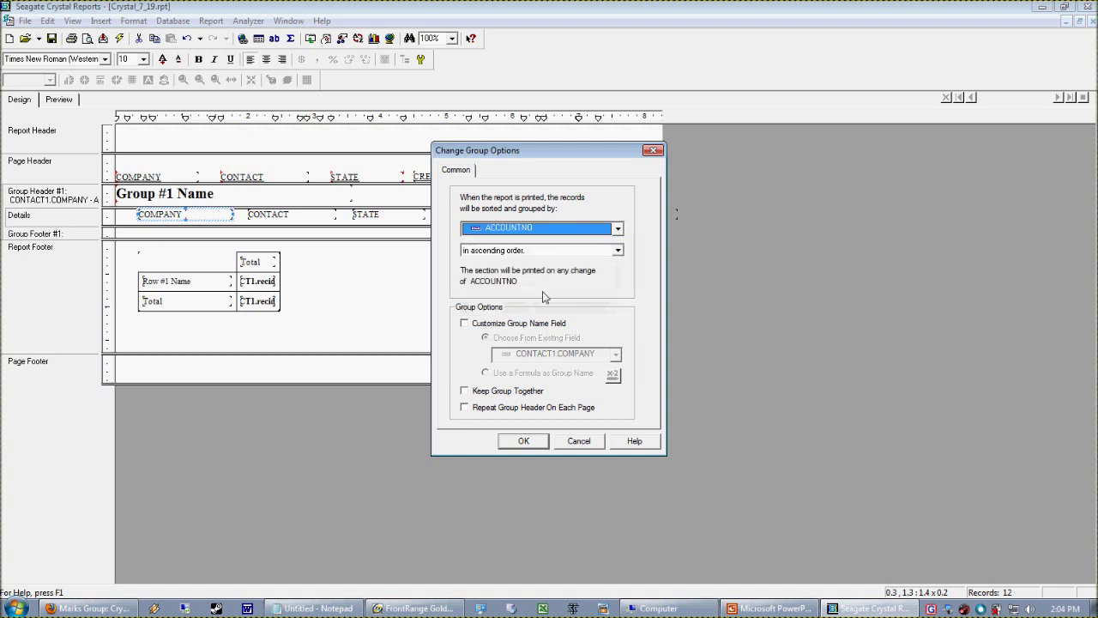
left_click(559, 232)
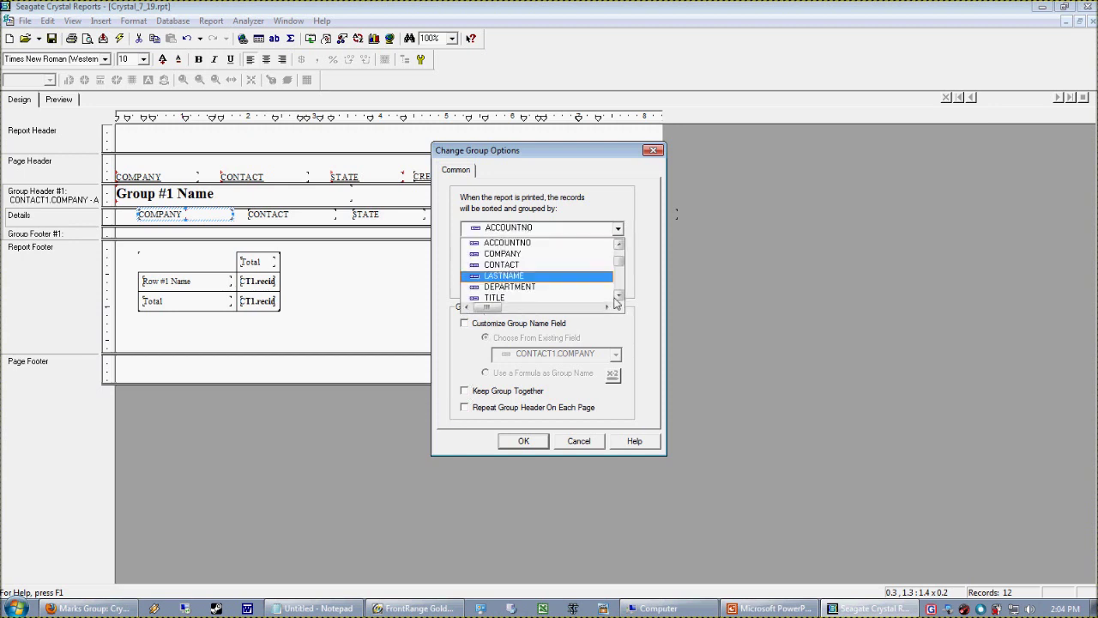
scroll(577, 301, "down", 1)
scroll(576, 301, "down", 1)
scroll(558, 287, "up", 4)
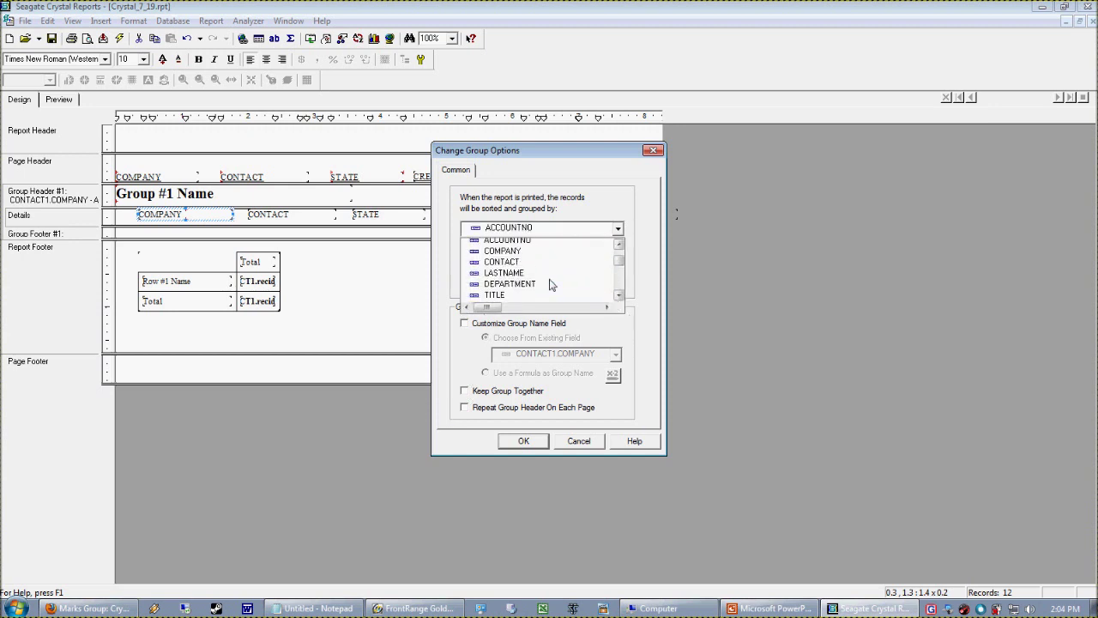
scroll(552, 285, "down", 1)
left_click(549, 279)
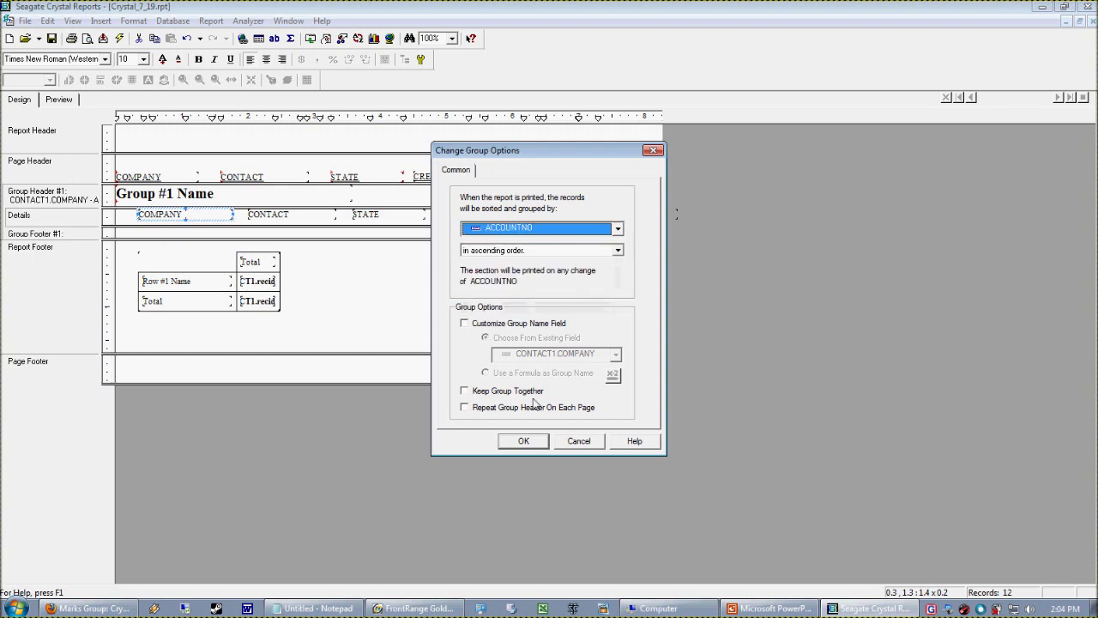
left_click(522, 442)
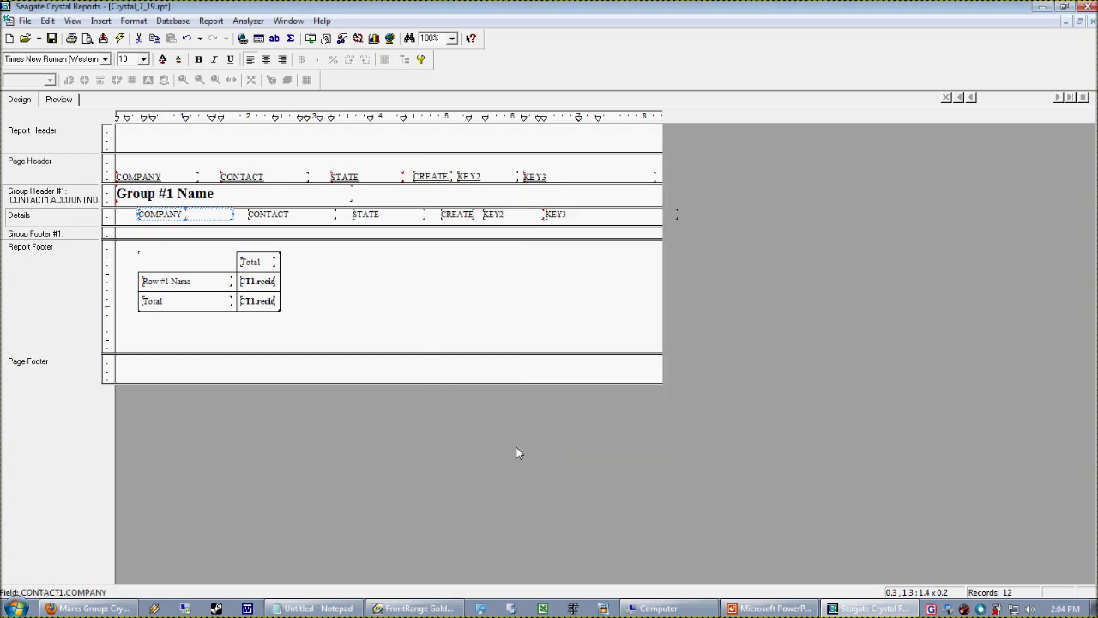
Step: Preview the account-number group names, checking several, then return to Design view
left_click(59, 99)
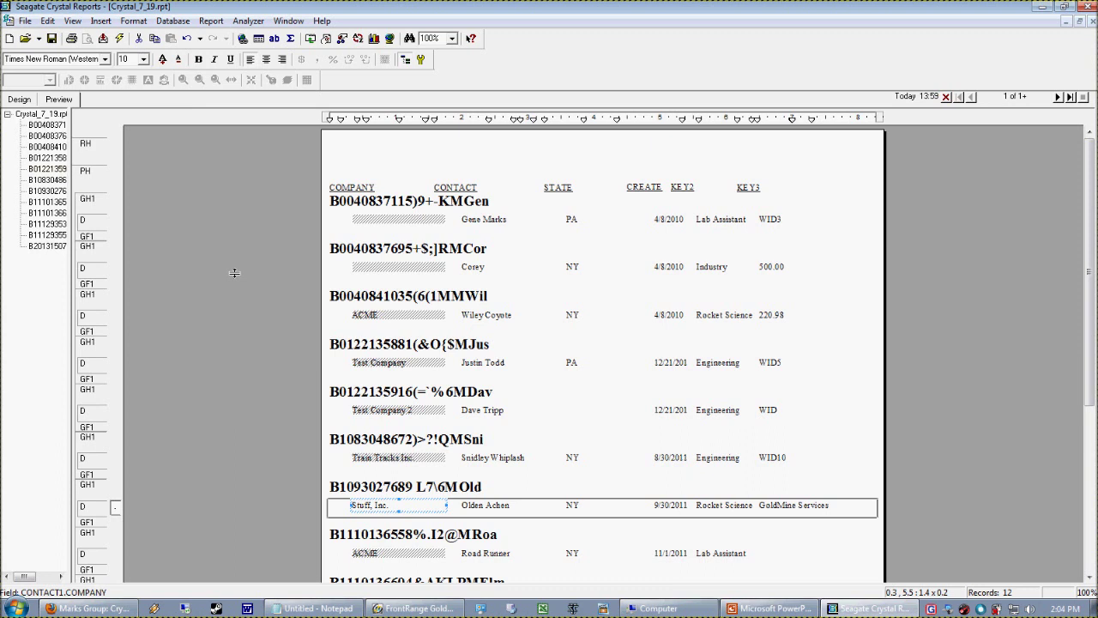
left_click(412, 392)
left_click(397, 343)
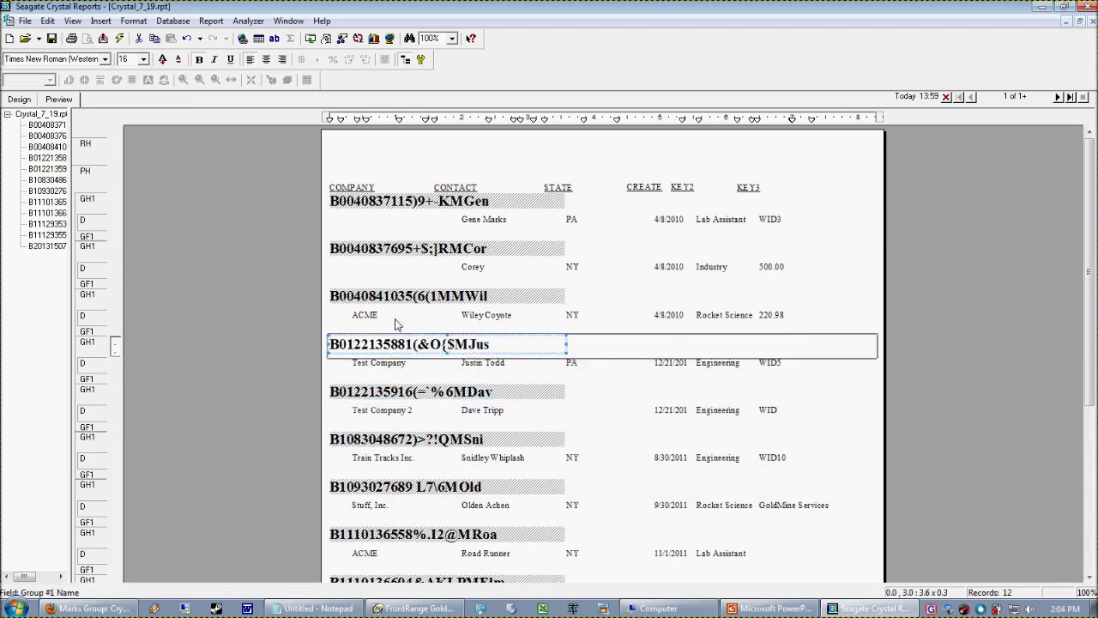
left_click(401, 296)
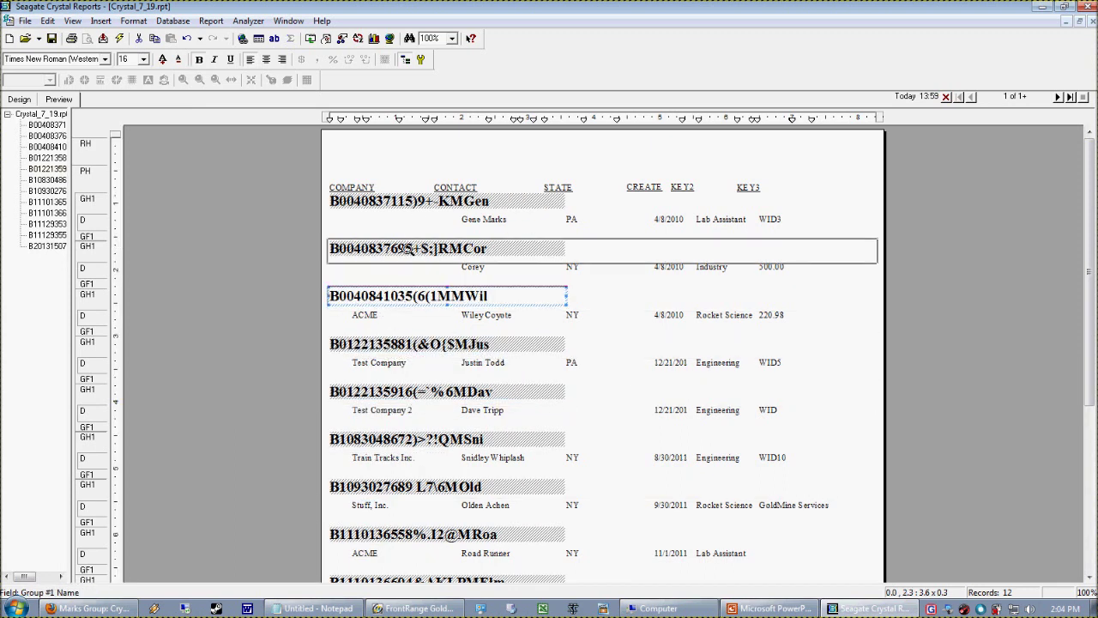
left_click(408, 248)
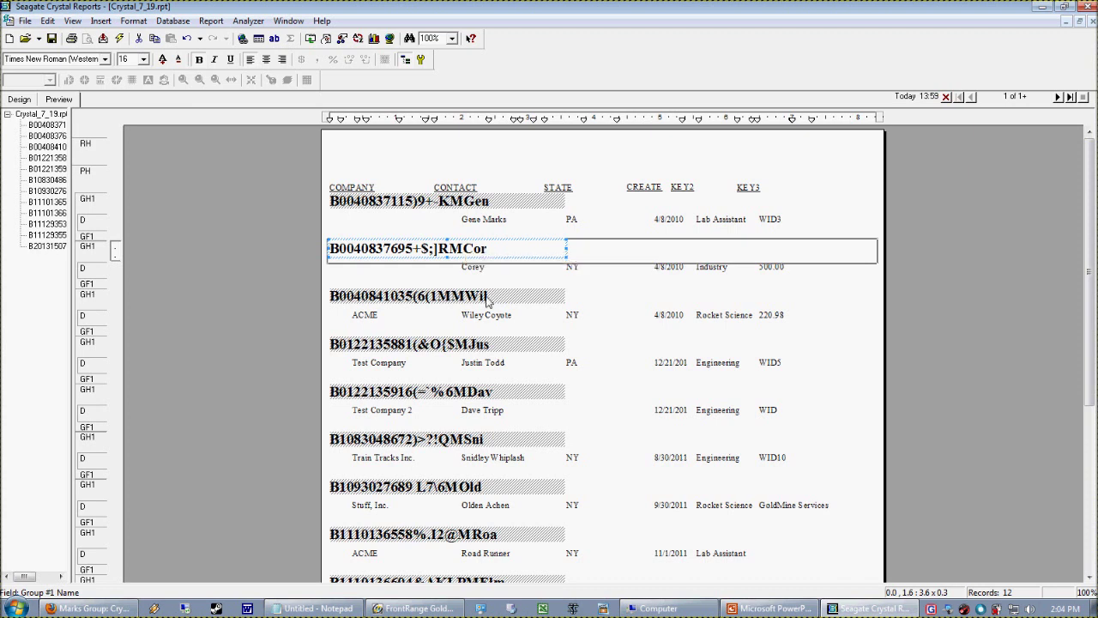
left_click(19, 100)
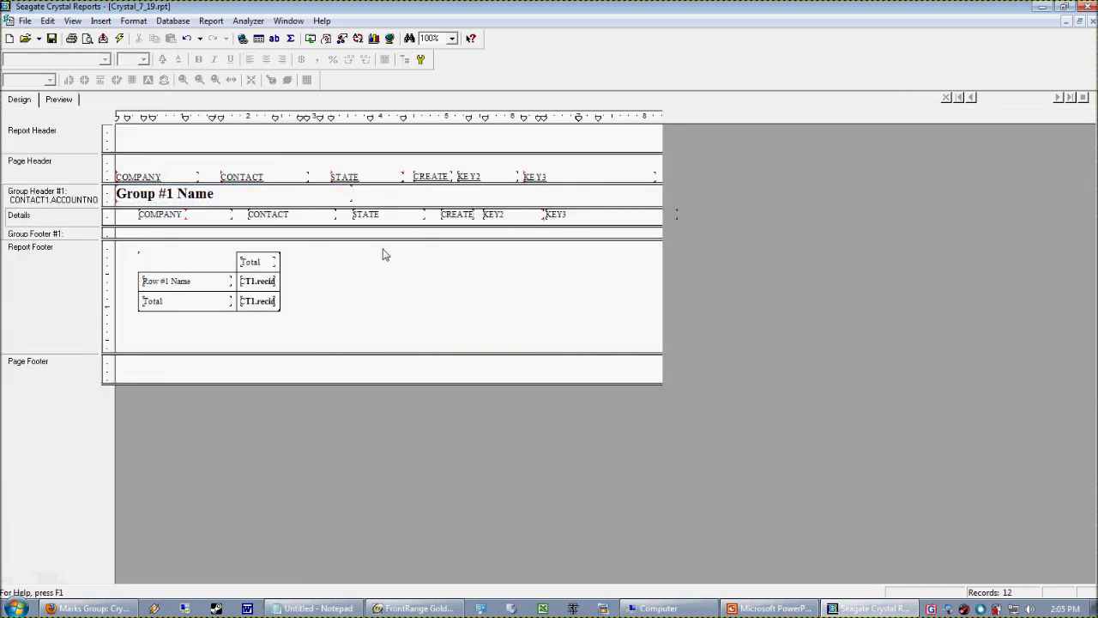
Step: Remove the Group #1 Name field from the group header
left_click(290, 201)
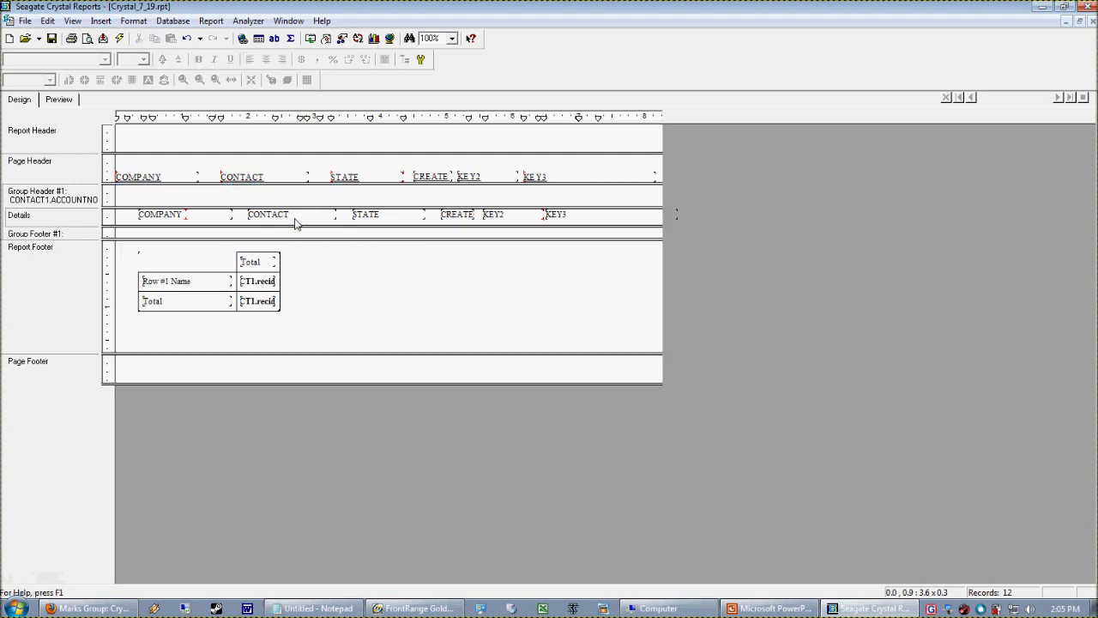
key("F5")
left_click(18, 100)
Step: Insert the CONTACT1 COMPANY database field into Group Header #1
left_click(100, 20)
left_click(124, 36)
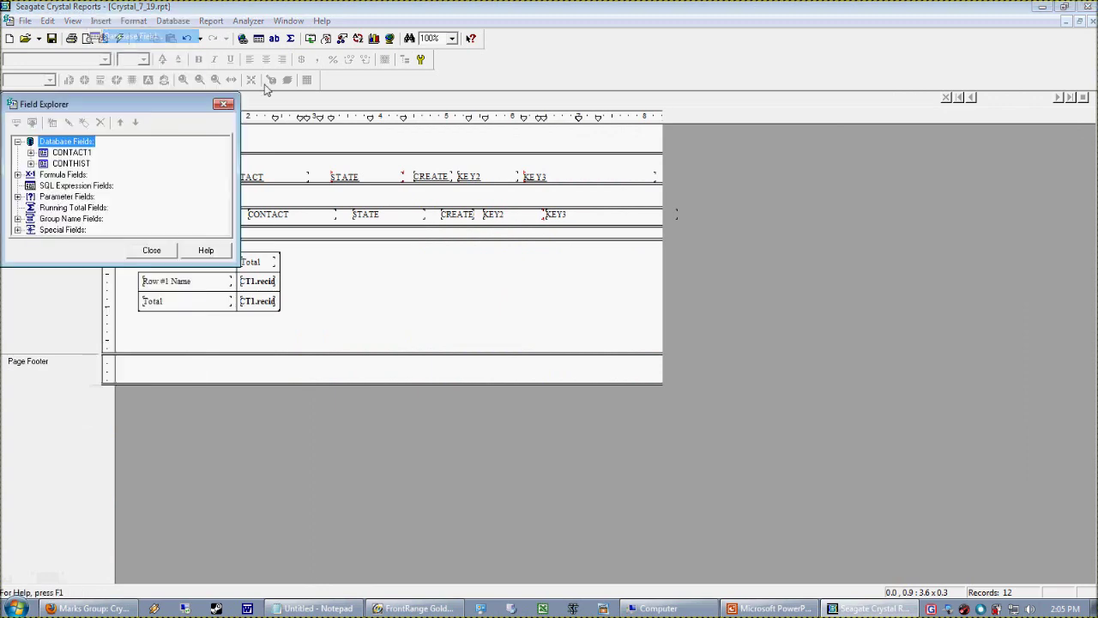
left_click_drag(145, 104, 935, 163)
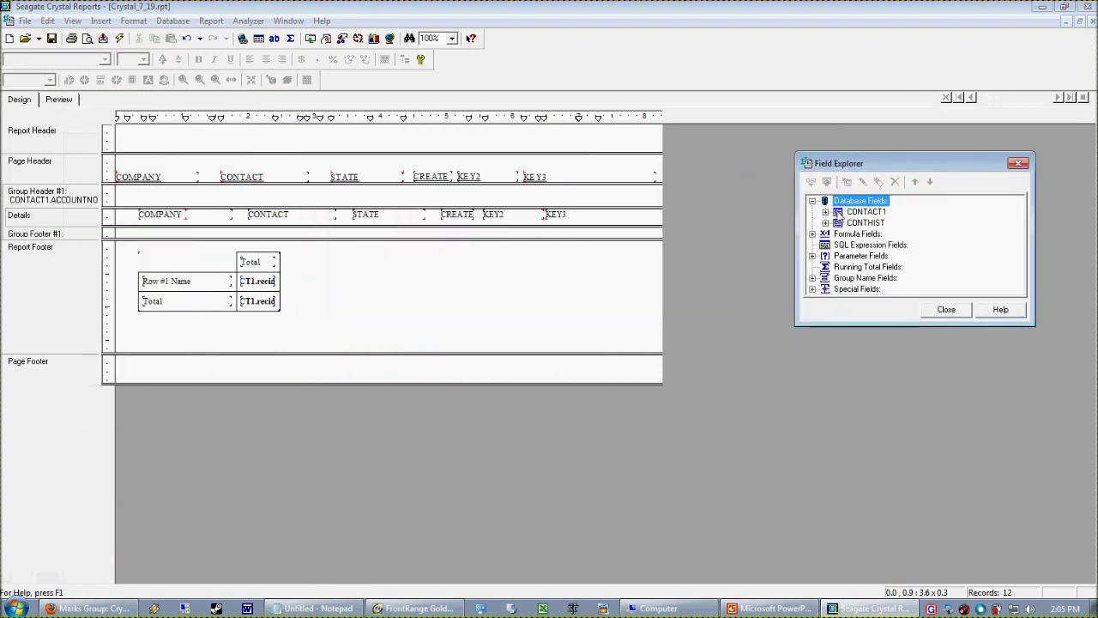
left_click(826, 212)
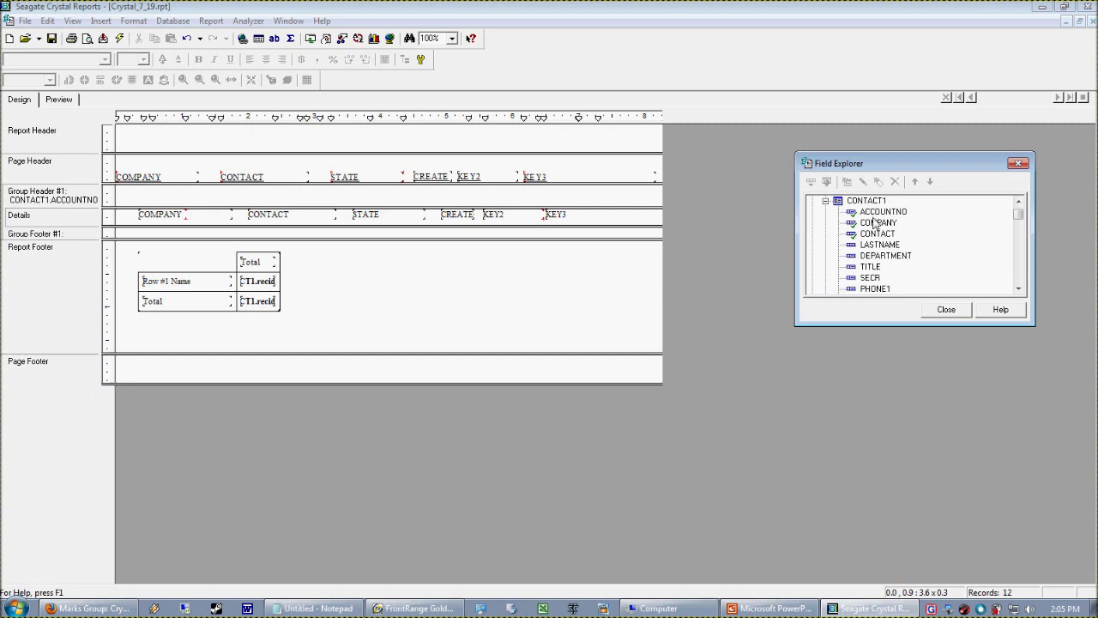
left_click_drag(878, 222, 138, 199)
Step: Make the COMPANY heading size 13 and bold, enlarge the group header band, and preview
left_click(162, 59)
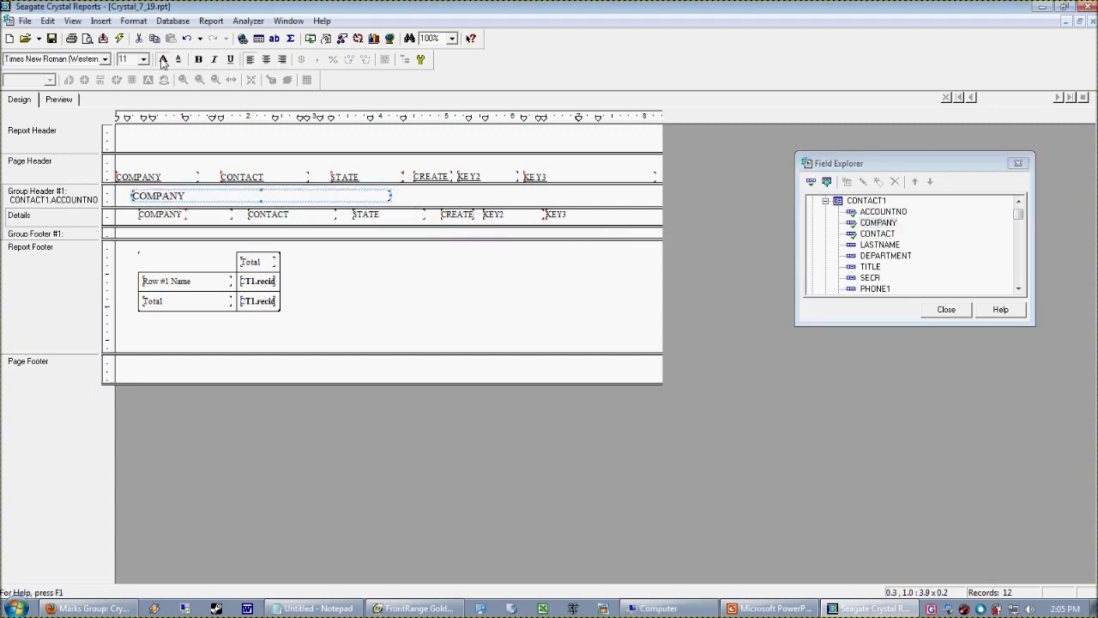
left_click(163, 58)
left_click(198, 58)
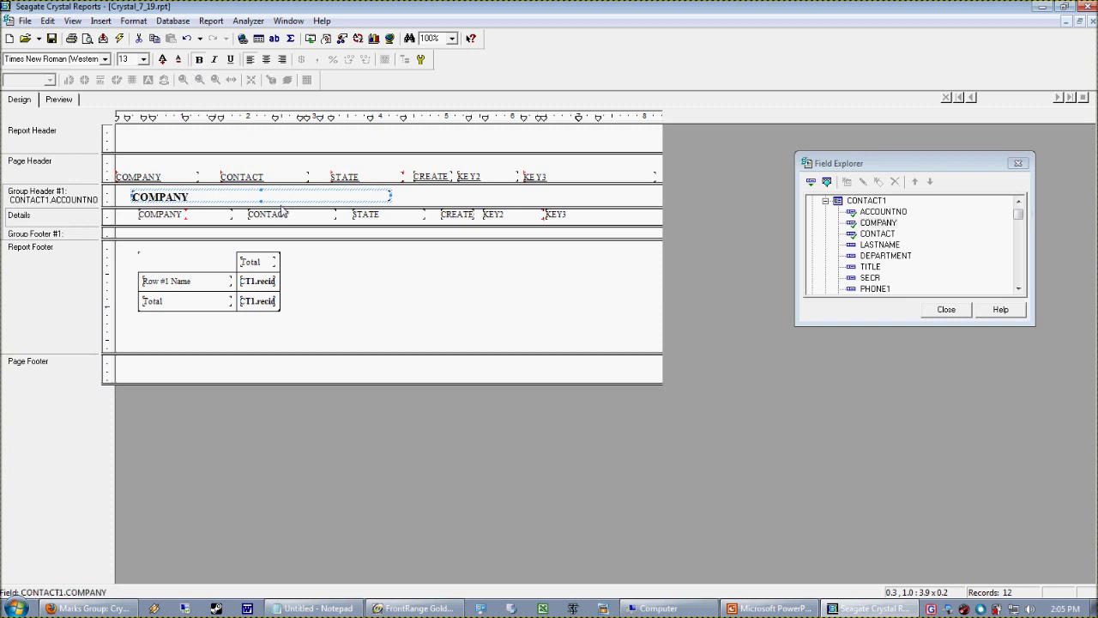
left_click_drag(283, 217, 264, 230)
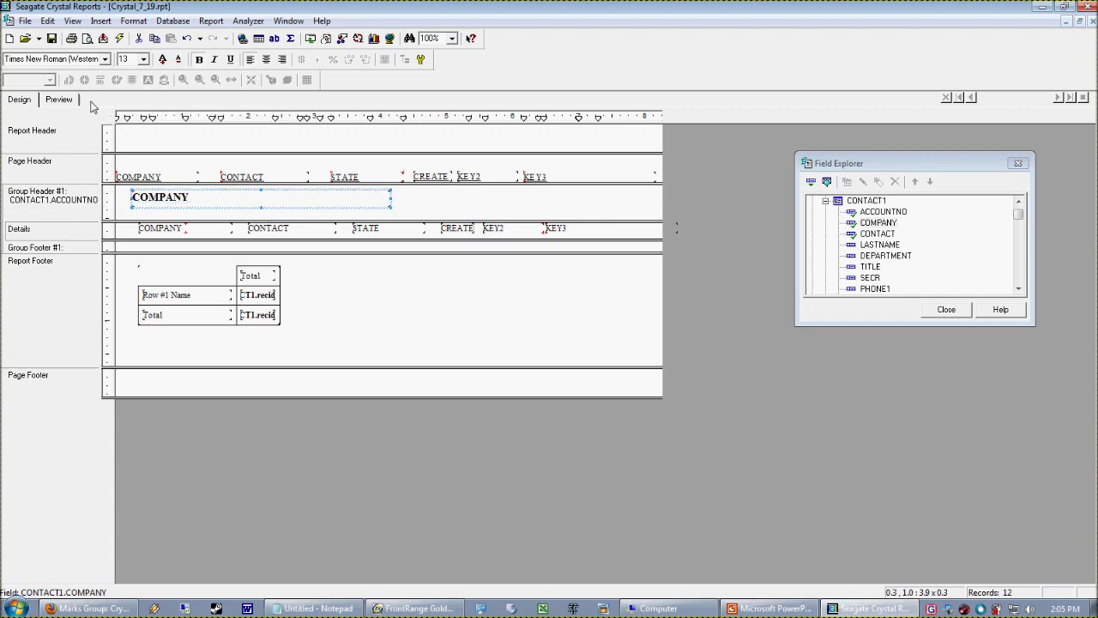
left_click(58, 100)
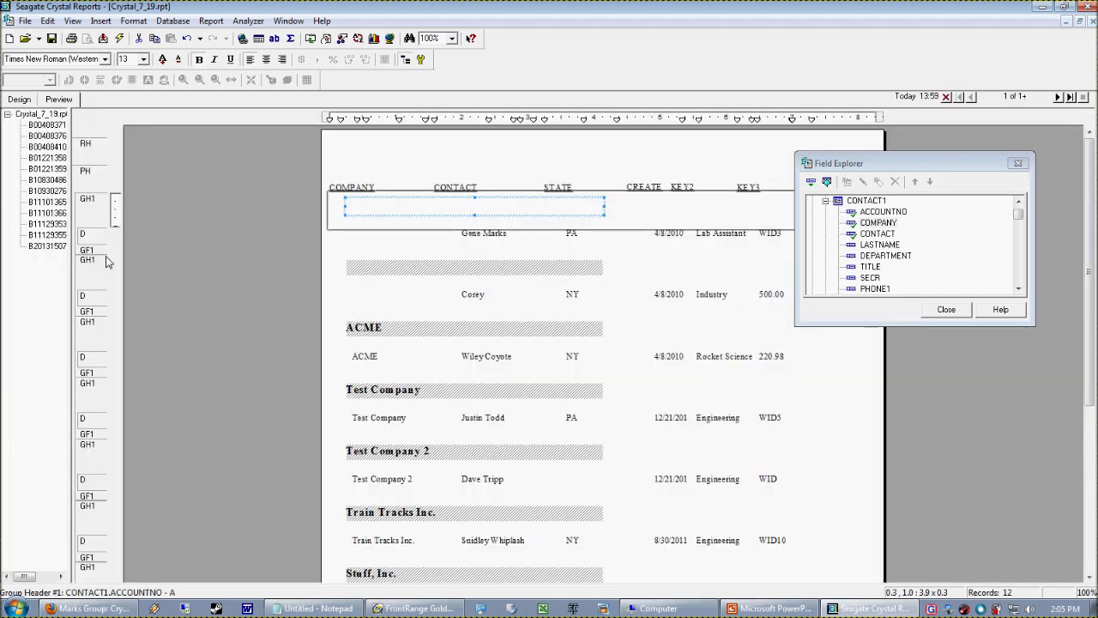
Step: Check the ACME and Test Company headings in the preview, select the COMPANY field, and return to Design
left_click(371, 330)
left_click(403, 393)
left_click(240, 248)
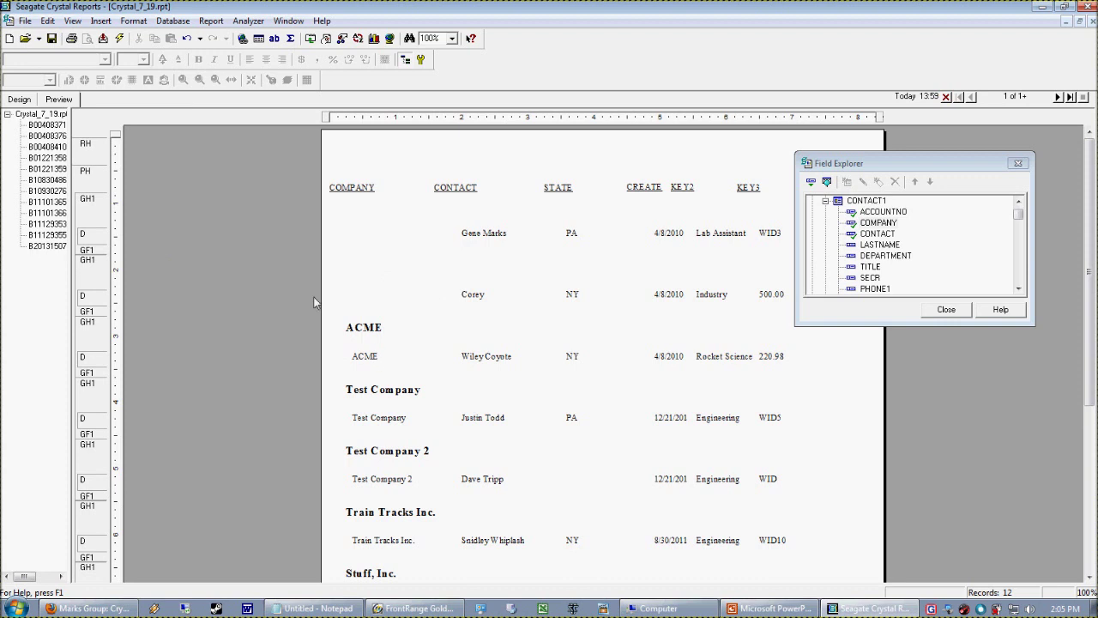
left_click(380, 337)
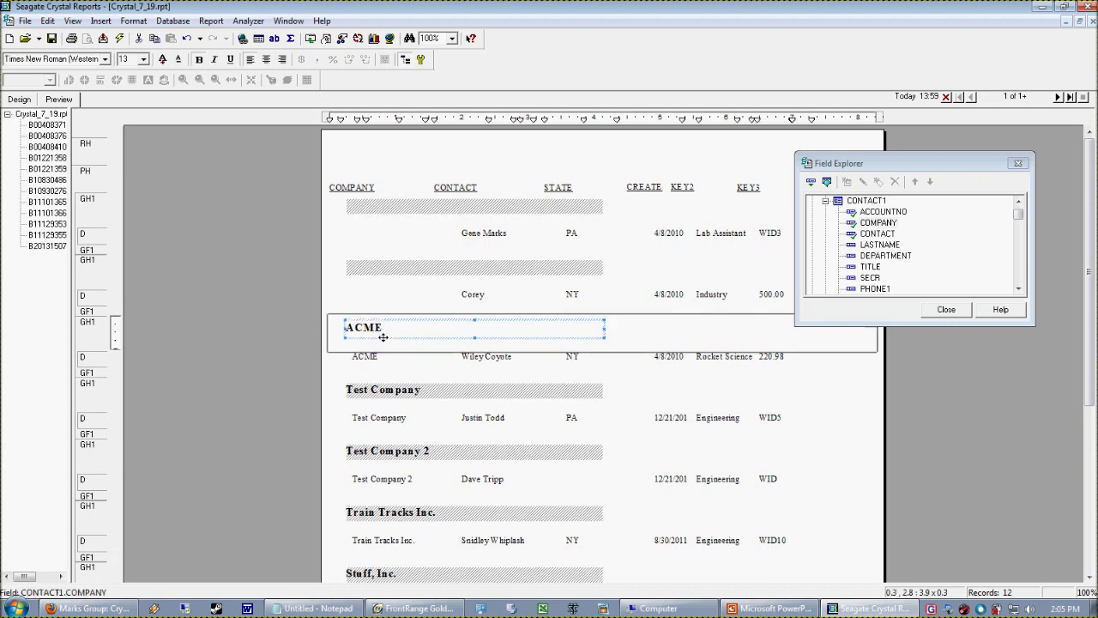
left_click(878, 224)
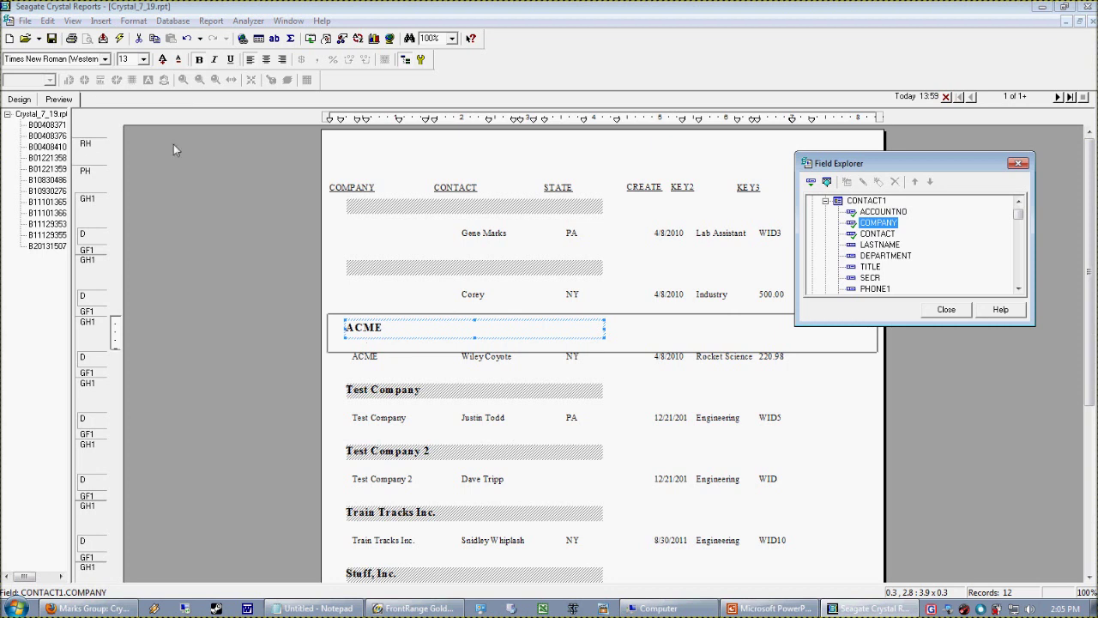
left_click(19, 99)
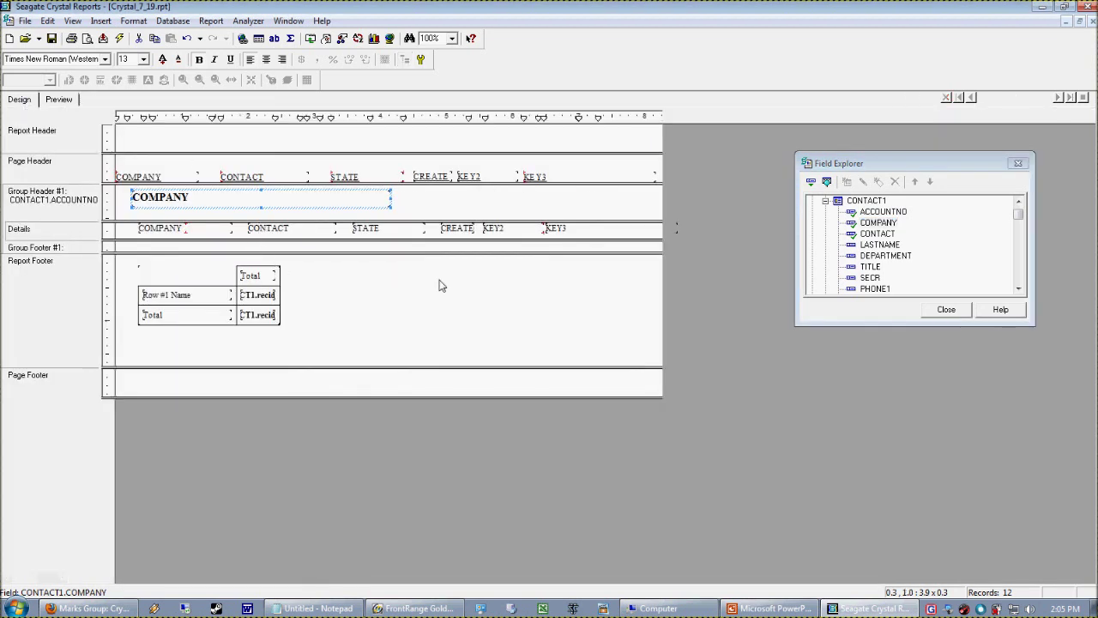
Step: Undo the field edits to restore the original Group #1 Name field
key("ctrl+b")
key("ctrl+bracketleft")
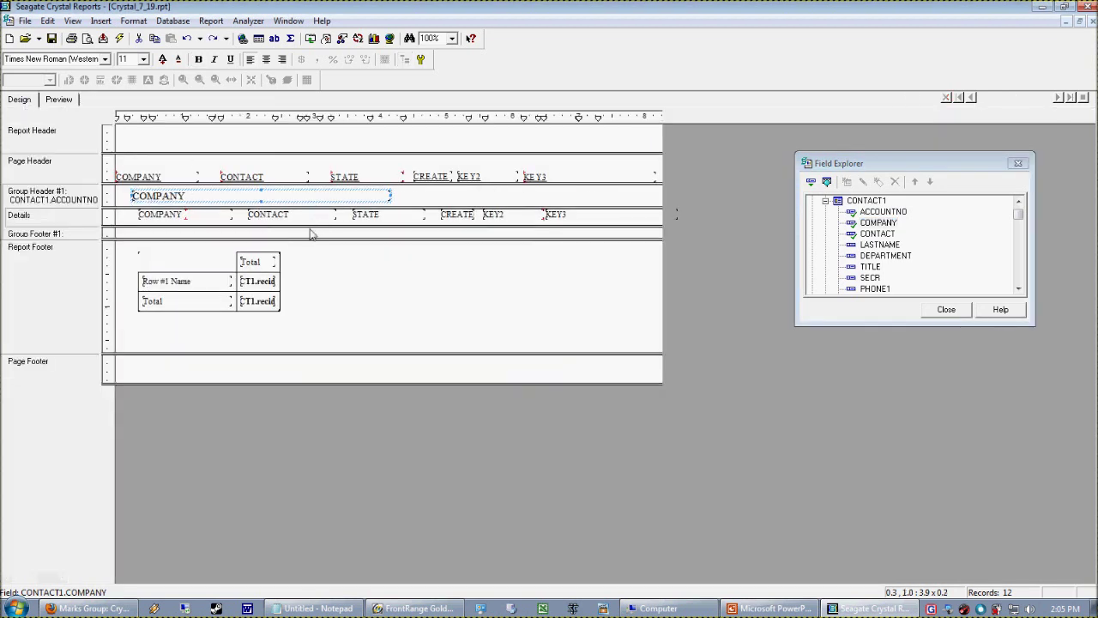
key("ctrl+z")
key("ctrl+z")
key("ctrl+z")
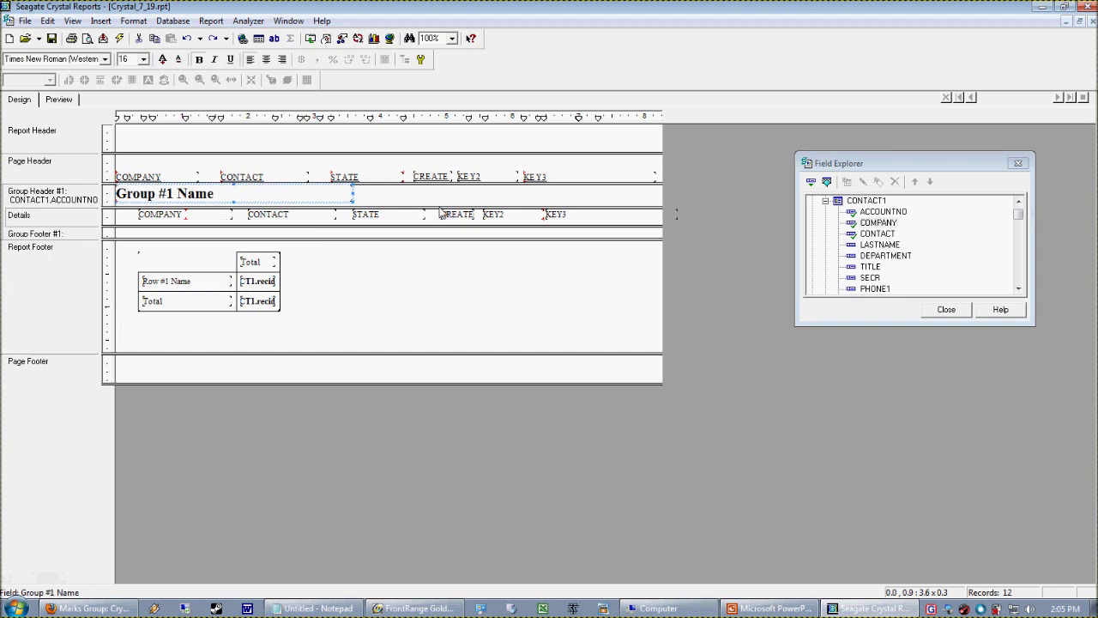
left_click(440, 213)
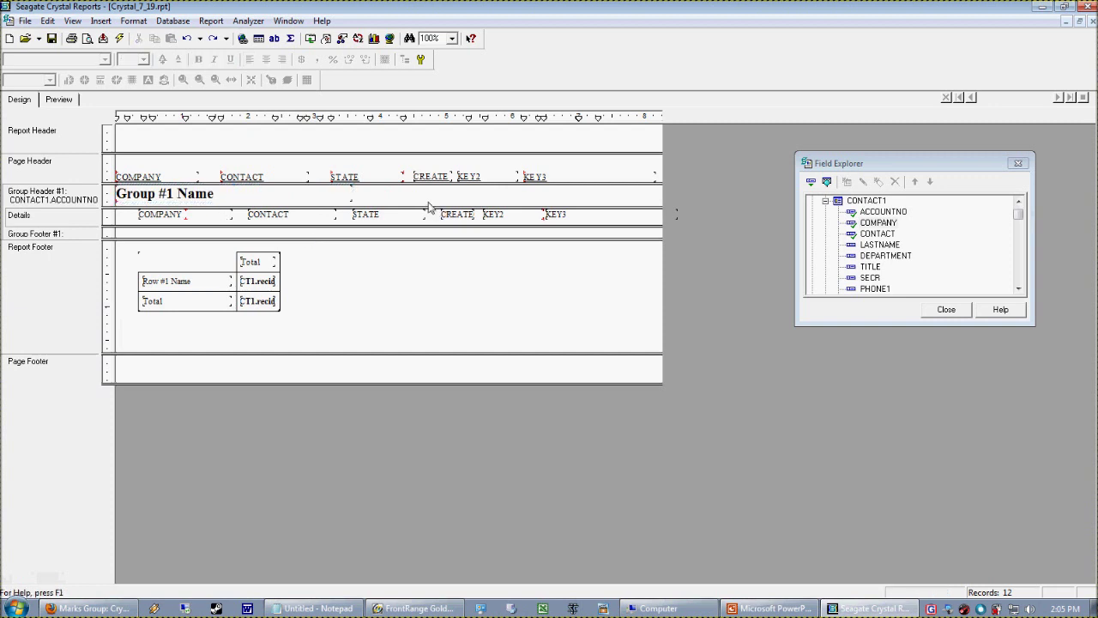
Step: Turn on Customize Group Name Field for the ACCOUNTNO group, using CONTACT1.COMPANY as the name
left_click(212, 20)
left_click(257, 91)
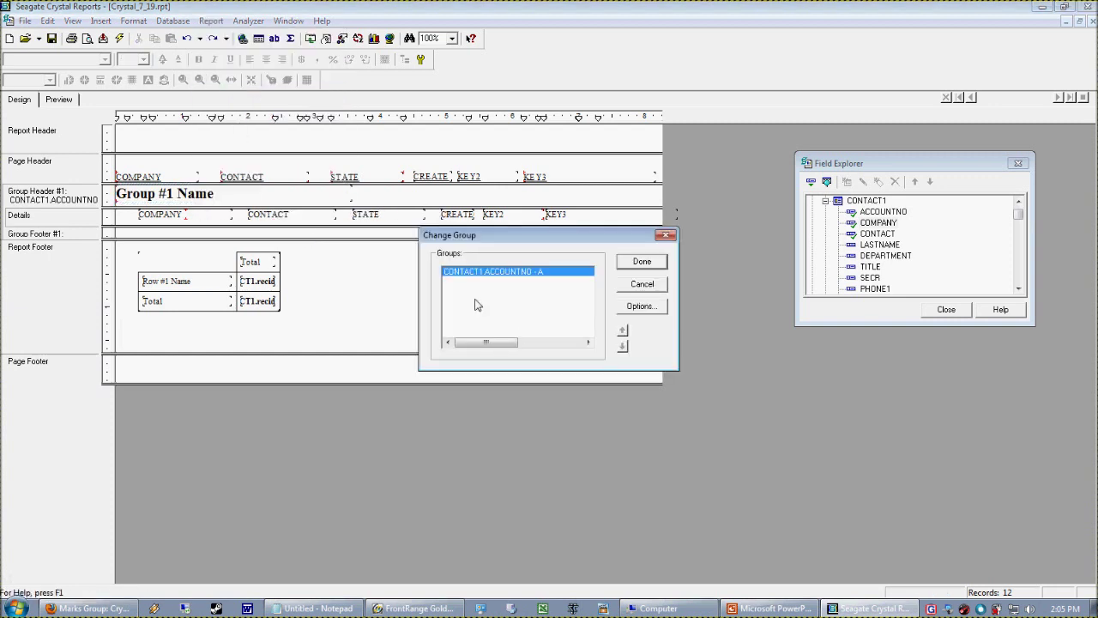
left_click(641, 306)
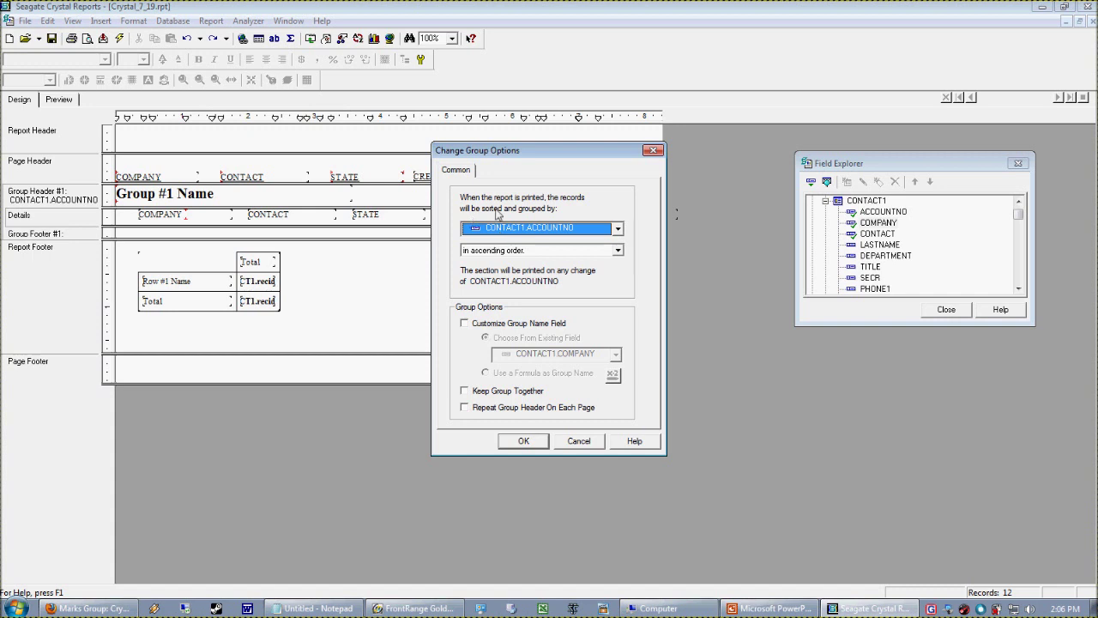
left_click(468, 326)
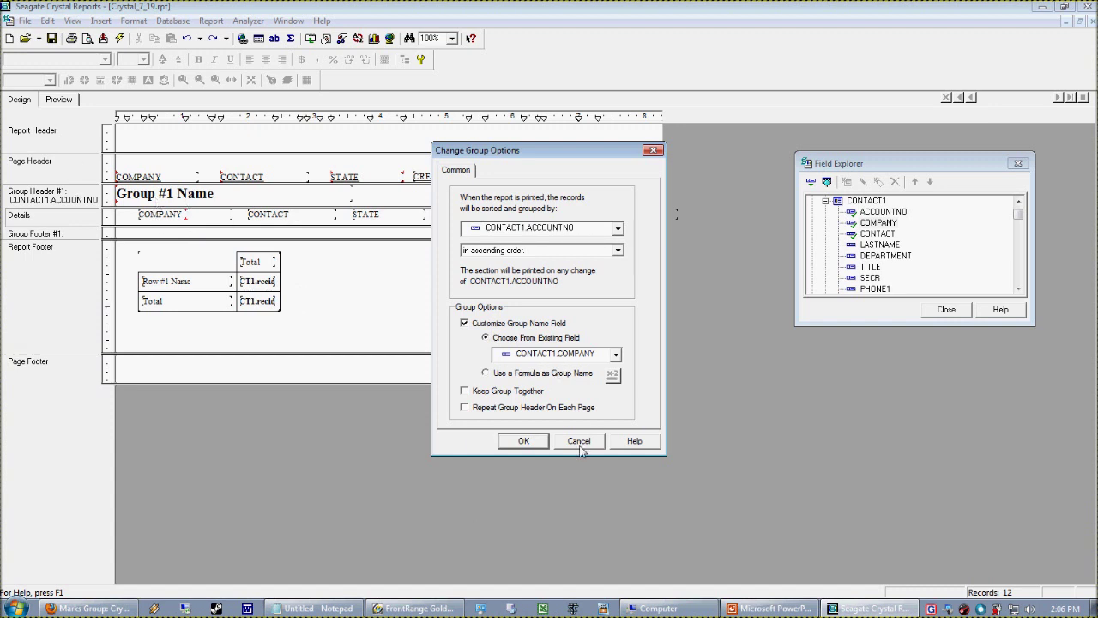
left_click(616, 355)
left_click(614, 354)
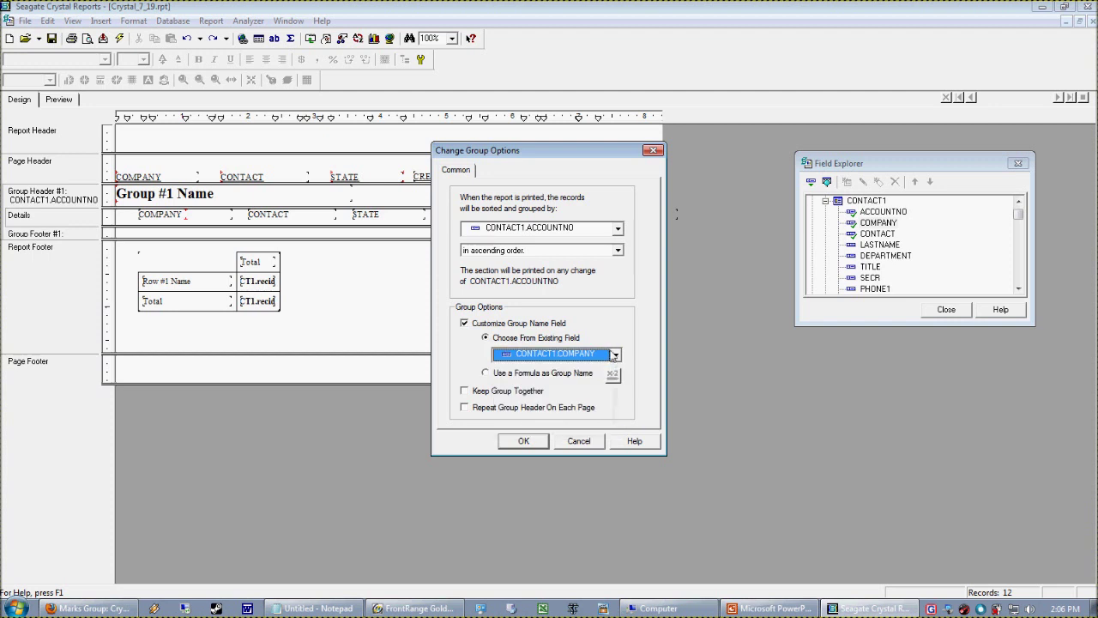
left_click(526, 442)
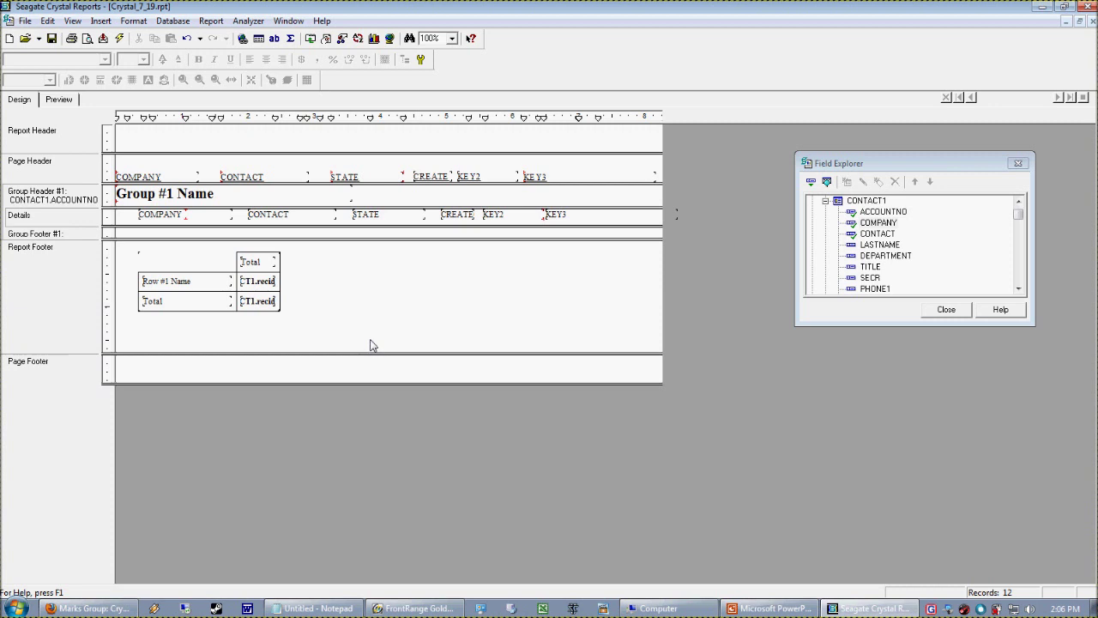
Step: Preview the ACME and Test Company group headings, then return to Design view
left_click(65, 100)
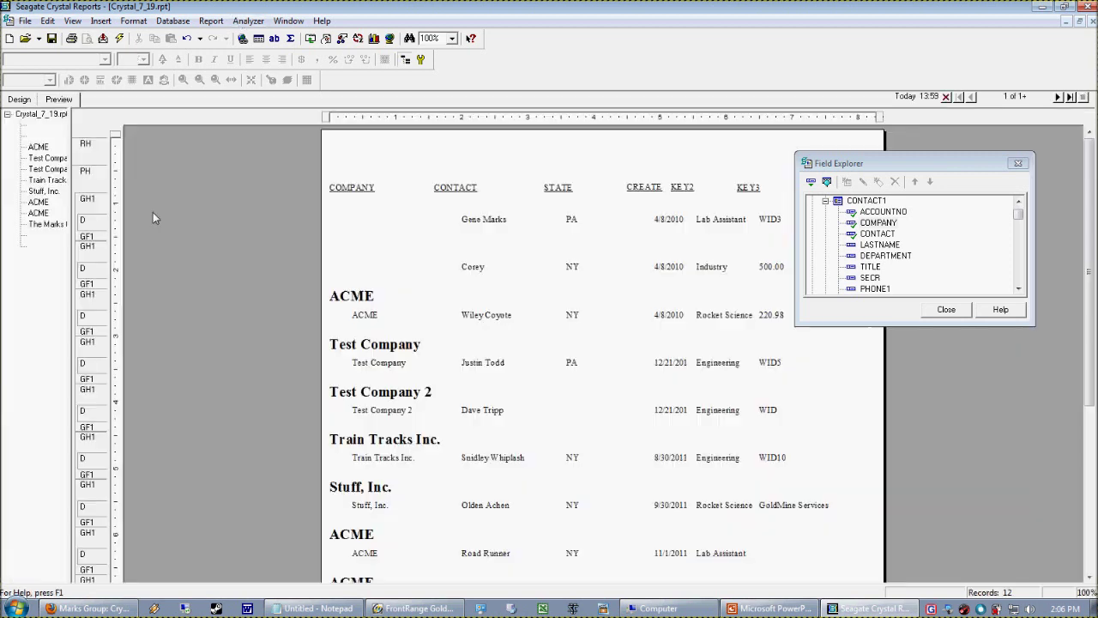
left_click(403, 410)
left_click(386, 391)
left_click(382, 344)
left_click(373, 296)
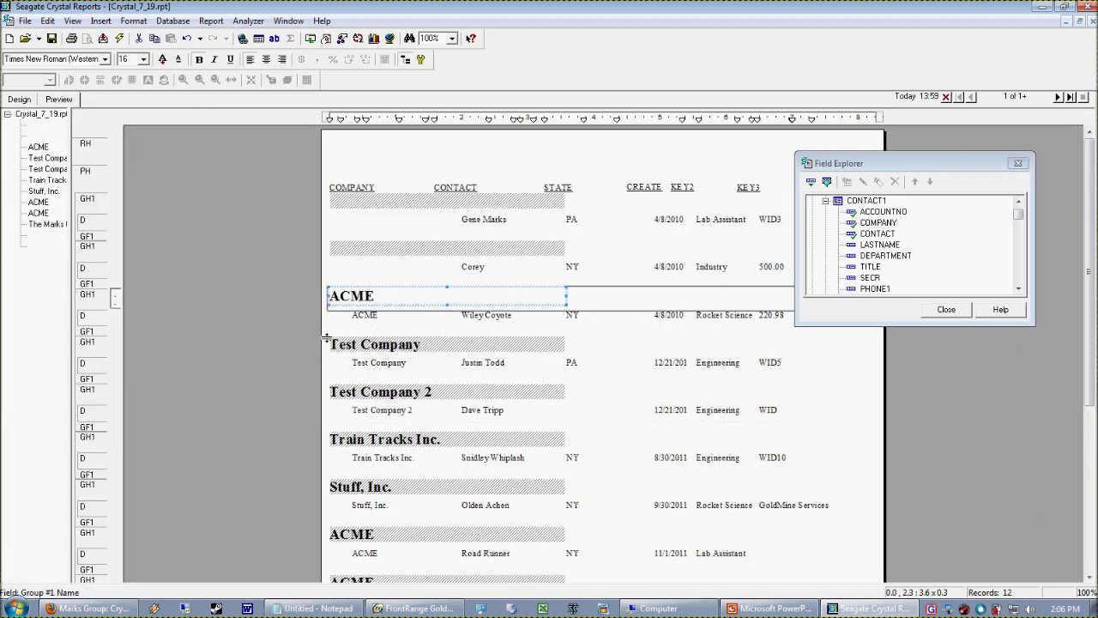
left_click(324, 345)
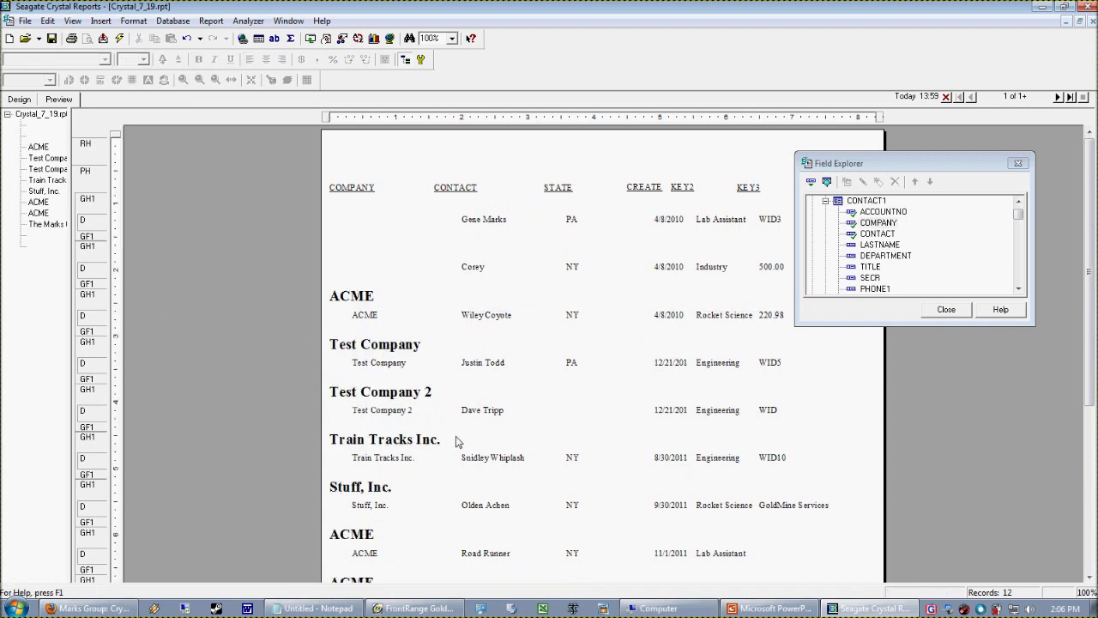
left_click(19, 99)
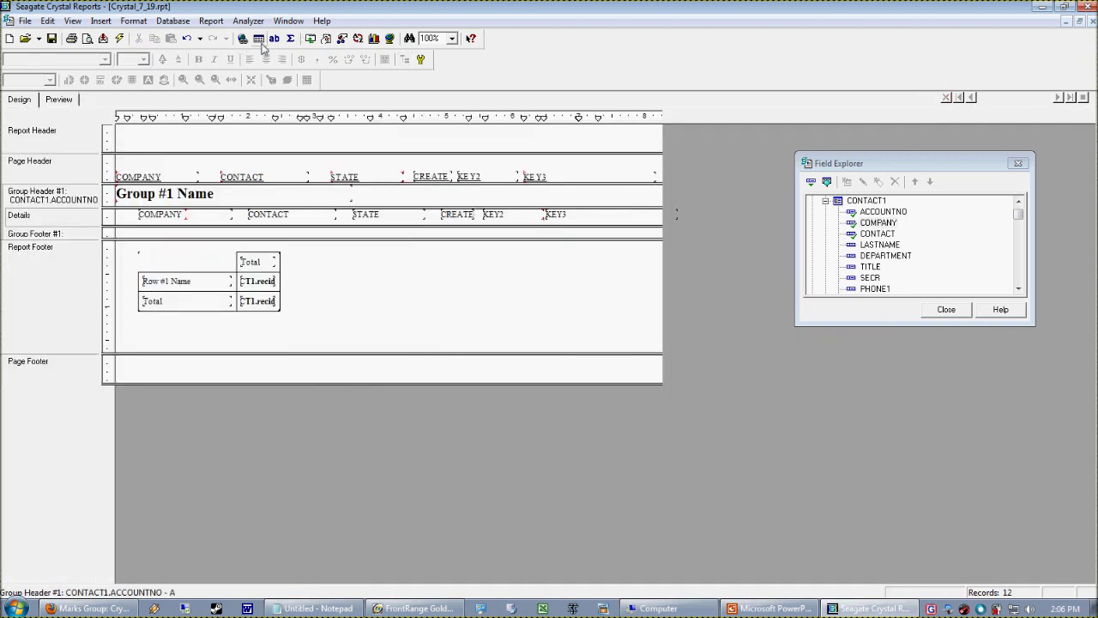
left_click(211, 20)
left_click(251, 91)
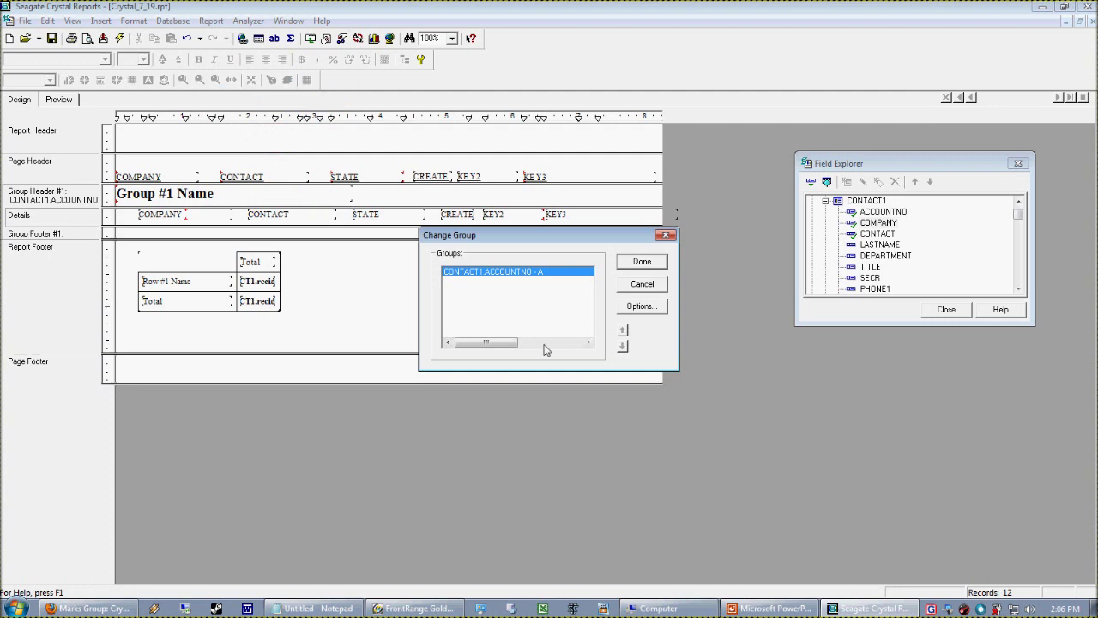
left_click(640, 306)
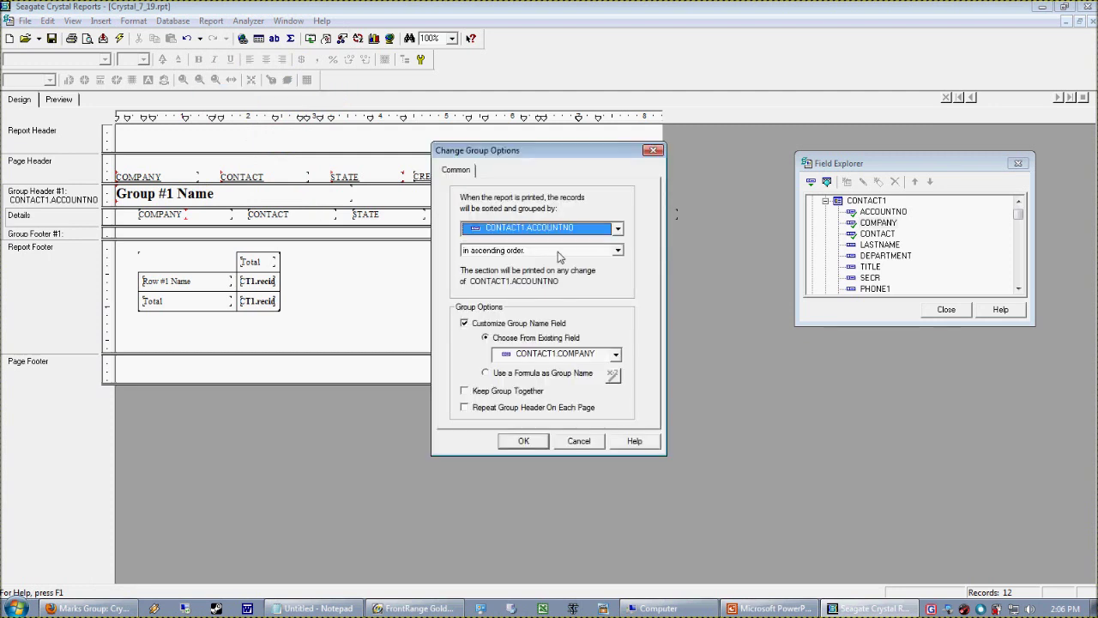
left_click_drag(552, 150, 520, 135)
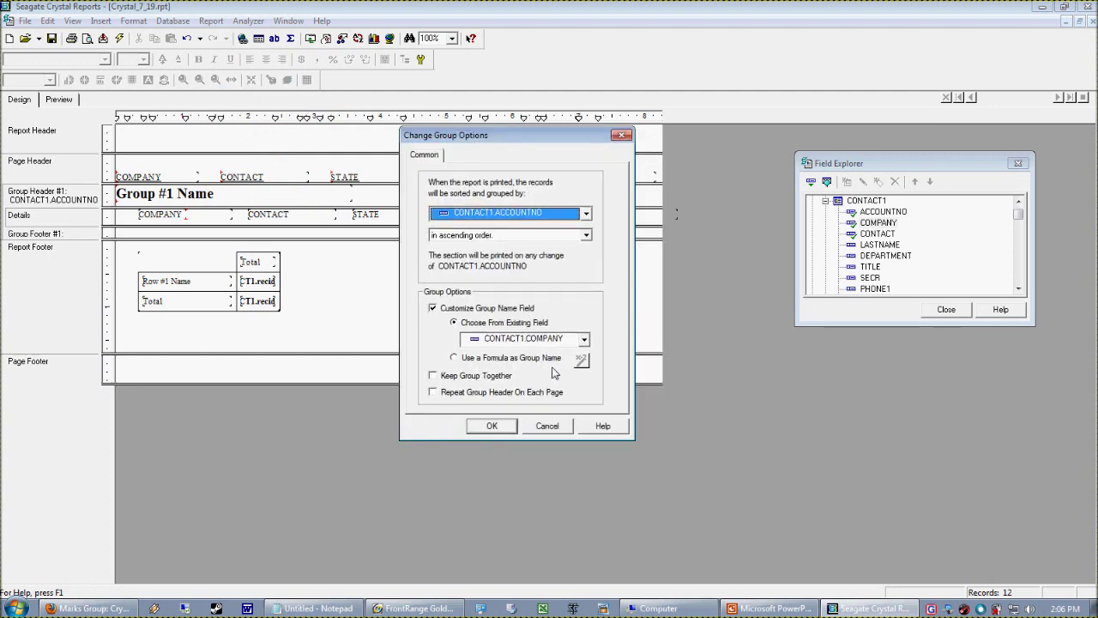
left_click(542, 342)
scroll(533, 377, "down", 3)
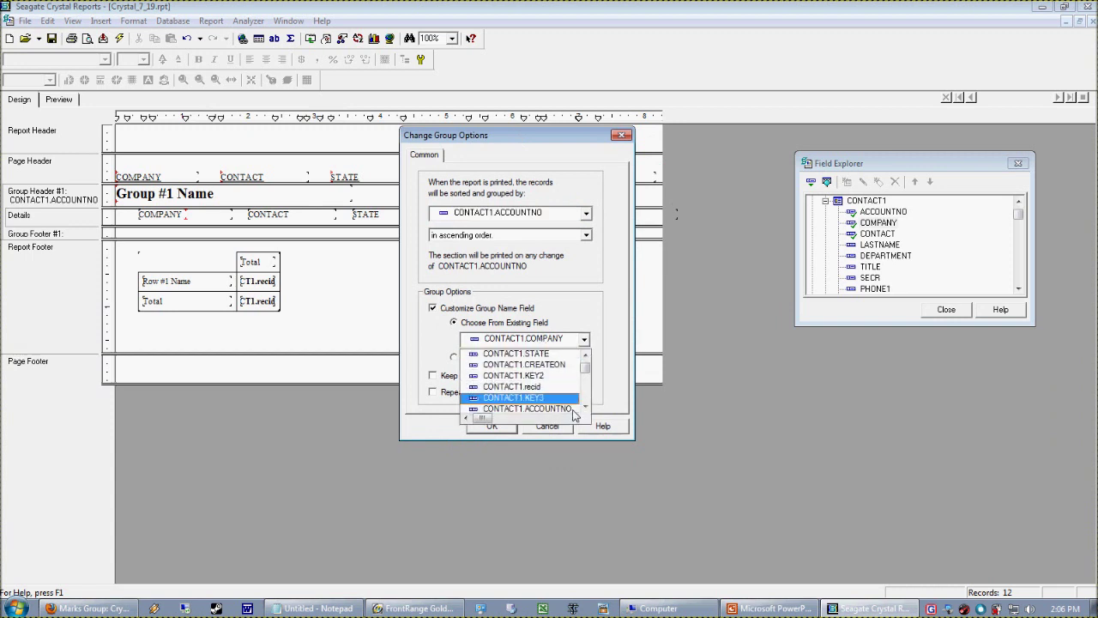
scroll(532, 377, "up", 3)
left_click(523, 353)
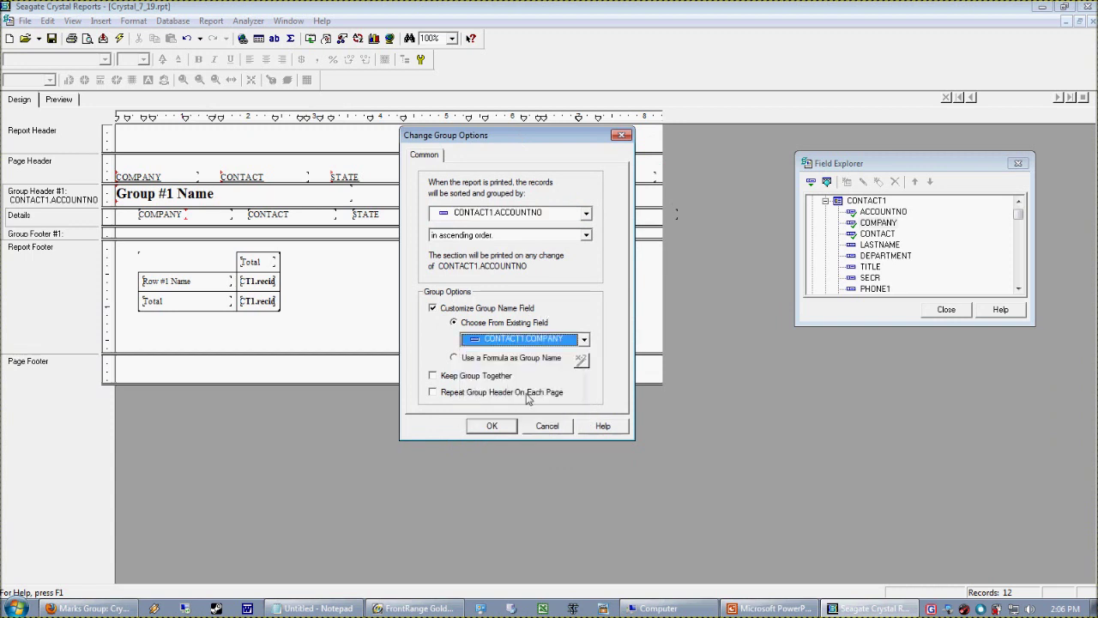
left_click(454, 357)
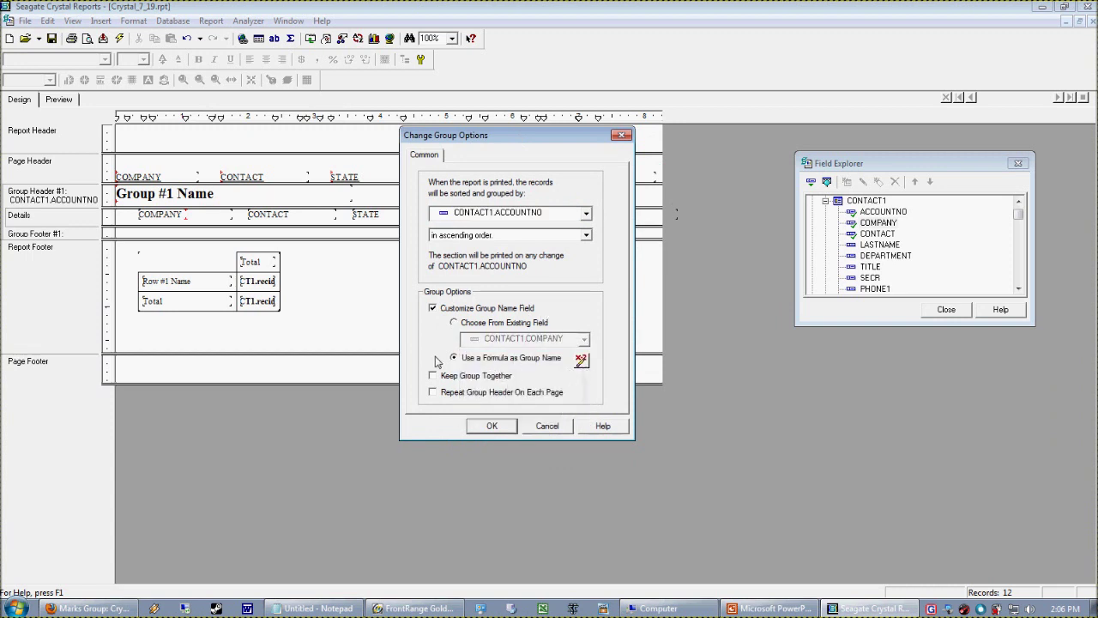
left_click(496, 322)
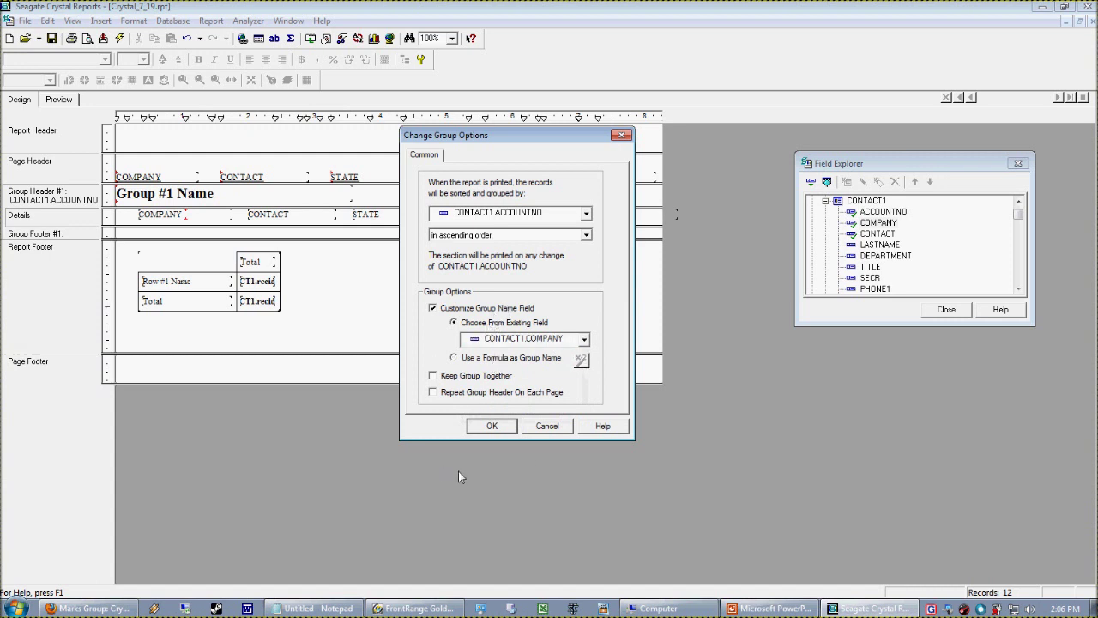
Step: Close the group options and preview the group names before returning to Design
left_click(492, 426)
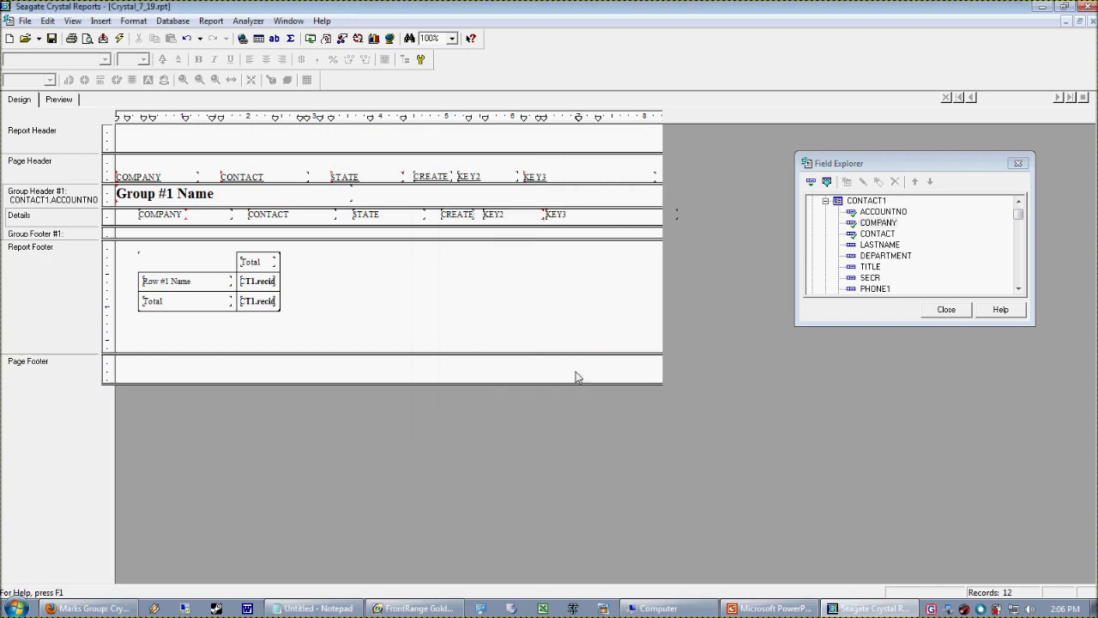
left_click(58, 100)
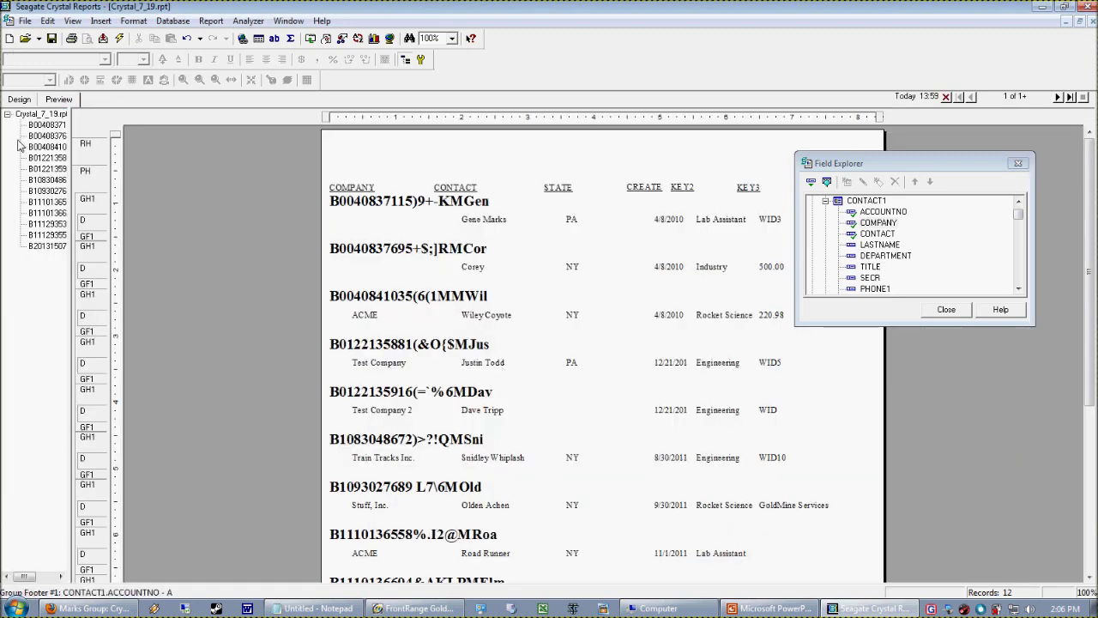
left_click(19, 100)
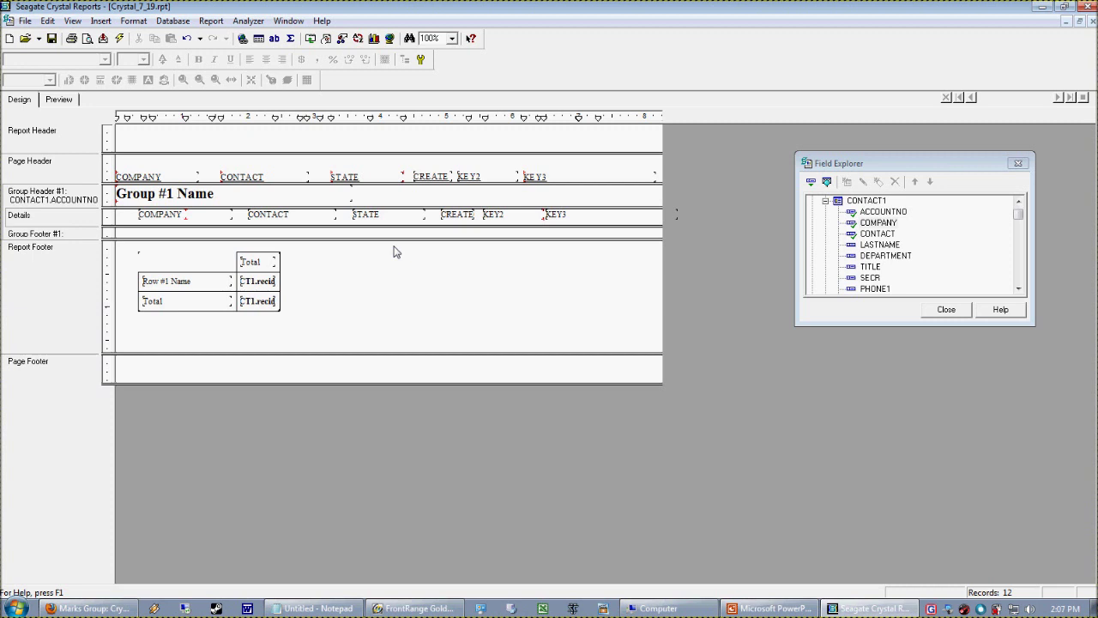
Step: Re-enable Customize Group Name Field for the ACCOUNTNO group, preview, and return to Design
left_click(211, 21)
left_click(249, 91)
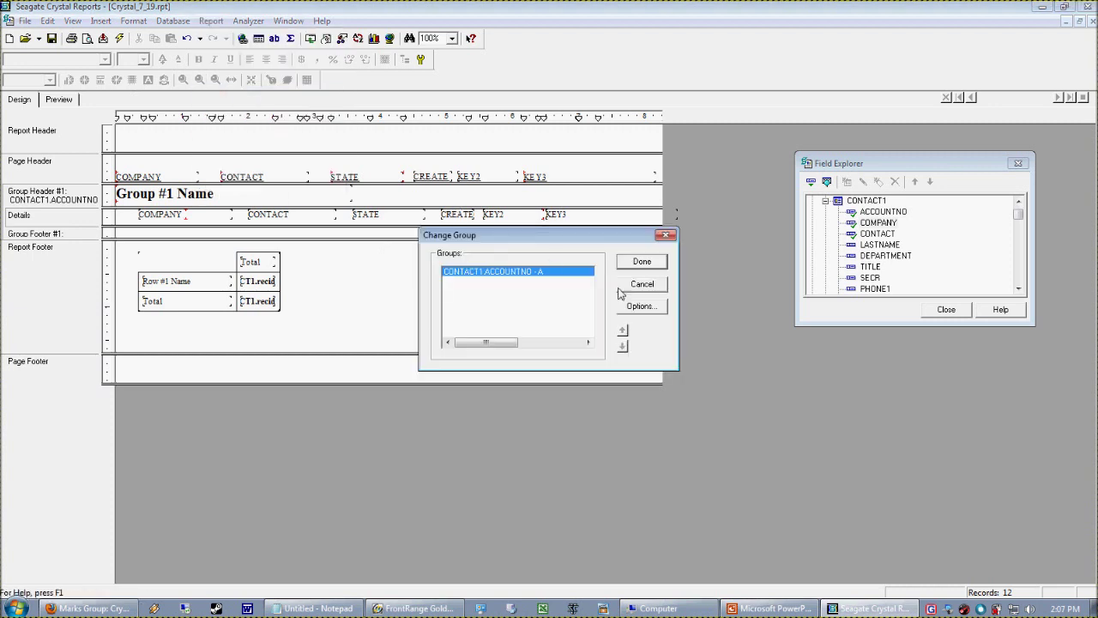
left_click(634, 310)
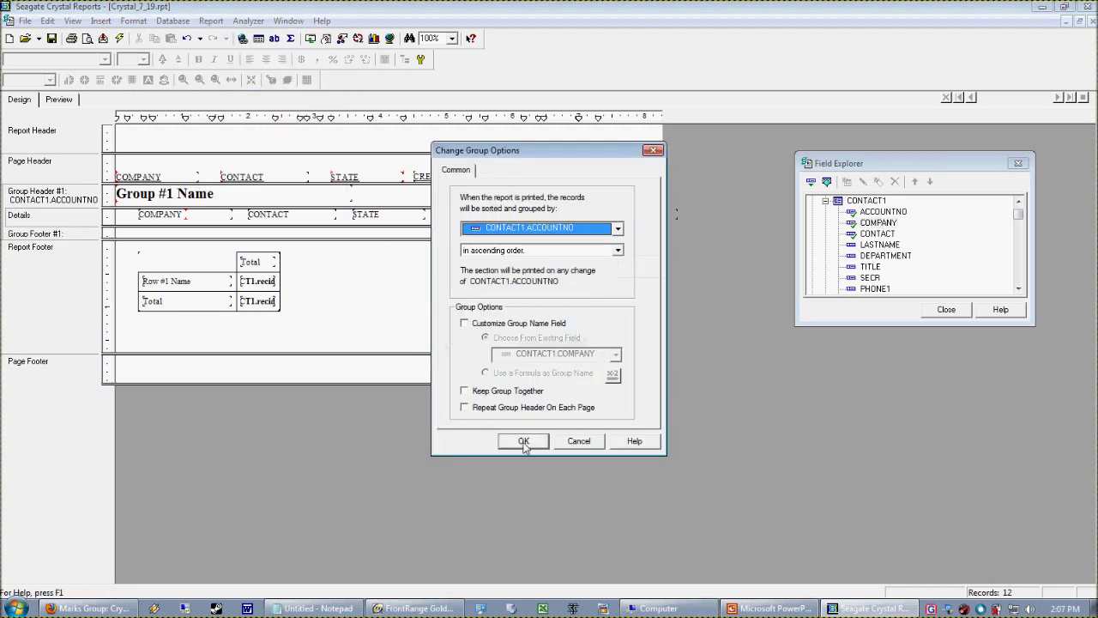
left_click(490, 324)
left_click(529, 442)
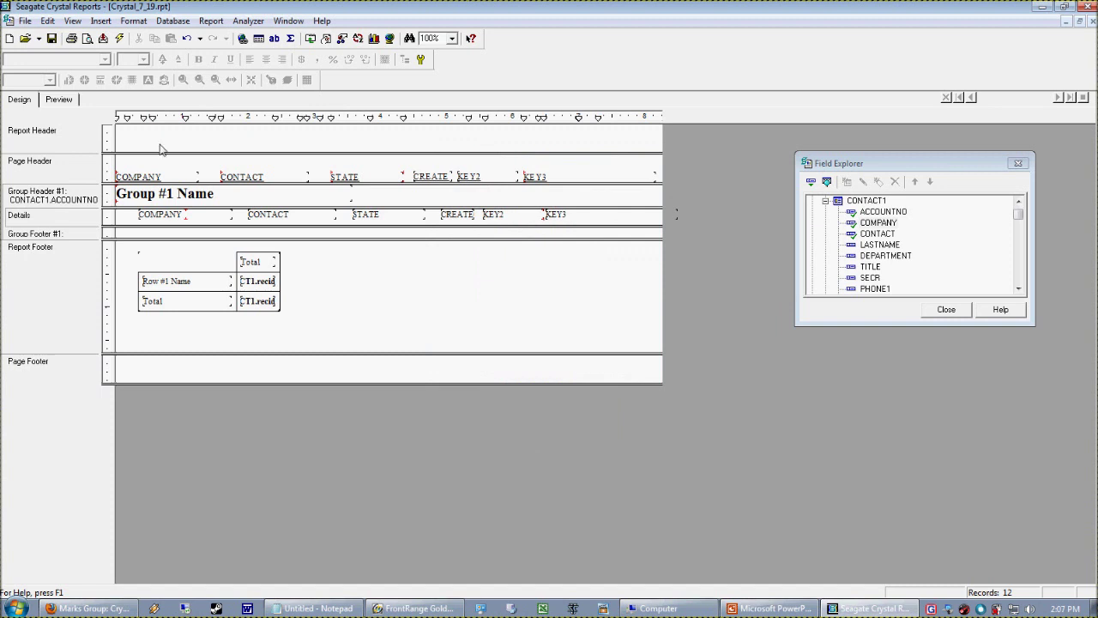
left_click(69, 103)
left_click(23, 103)
Step: Nudge the KEY3, KEY2 and CREATE column headings to align over their data, then preview
left_click(560, 176)
key("Right")
key("Right")
key("Right")
key("Right")
key("Right")
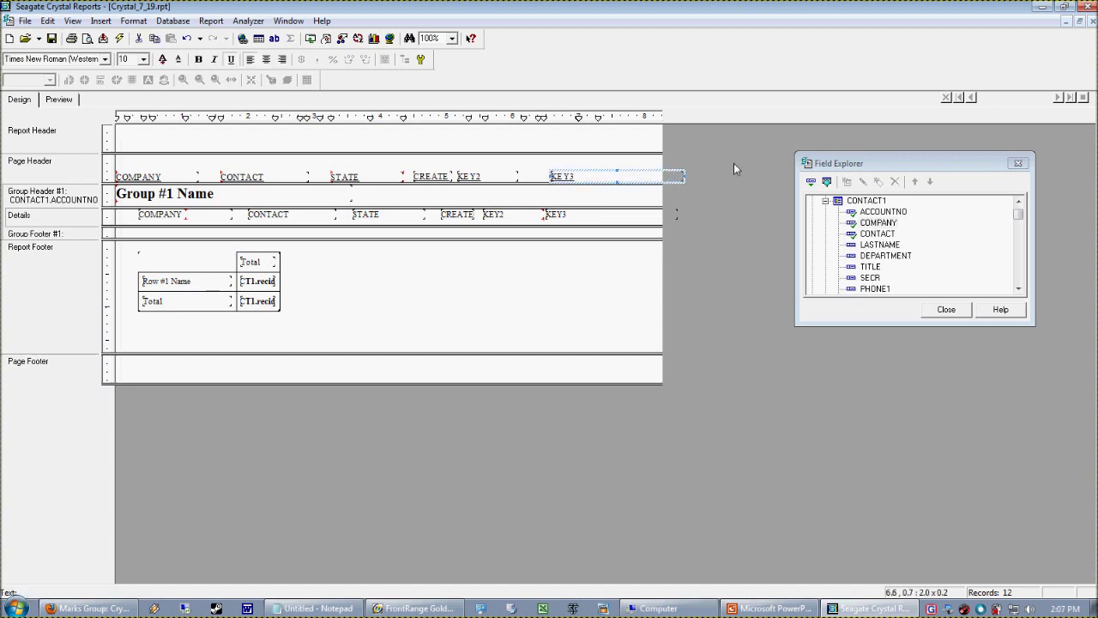
key("Left")
left_click(489, 176)
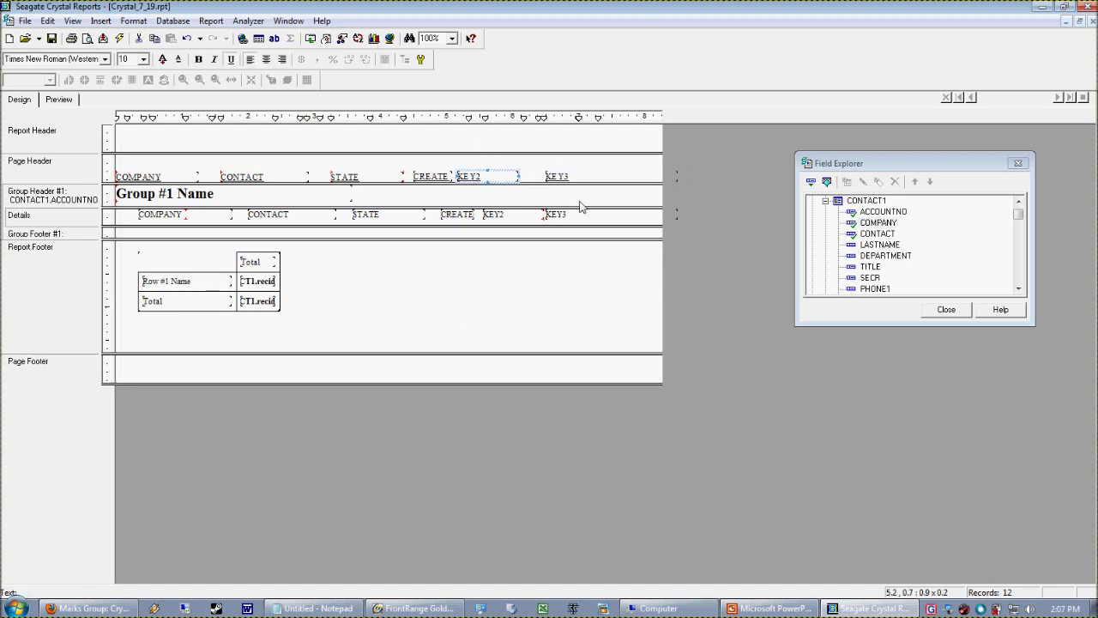
key("Right")
key("Right")
key("Right")
key("Right")
key("Right")
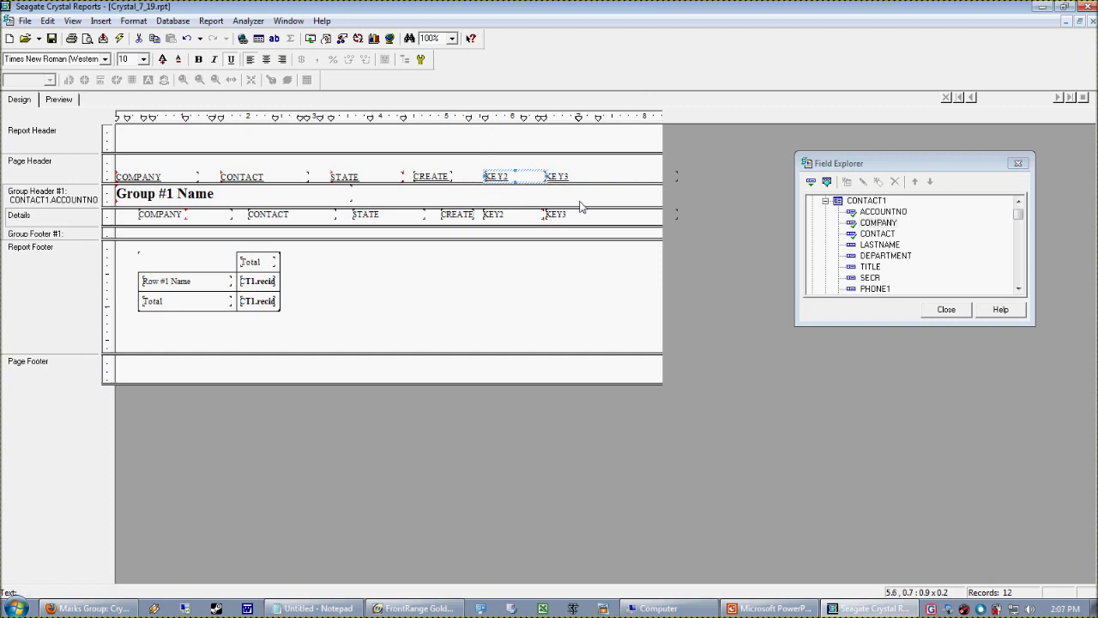
left_click(526, 216)
left_click(434, 177)
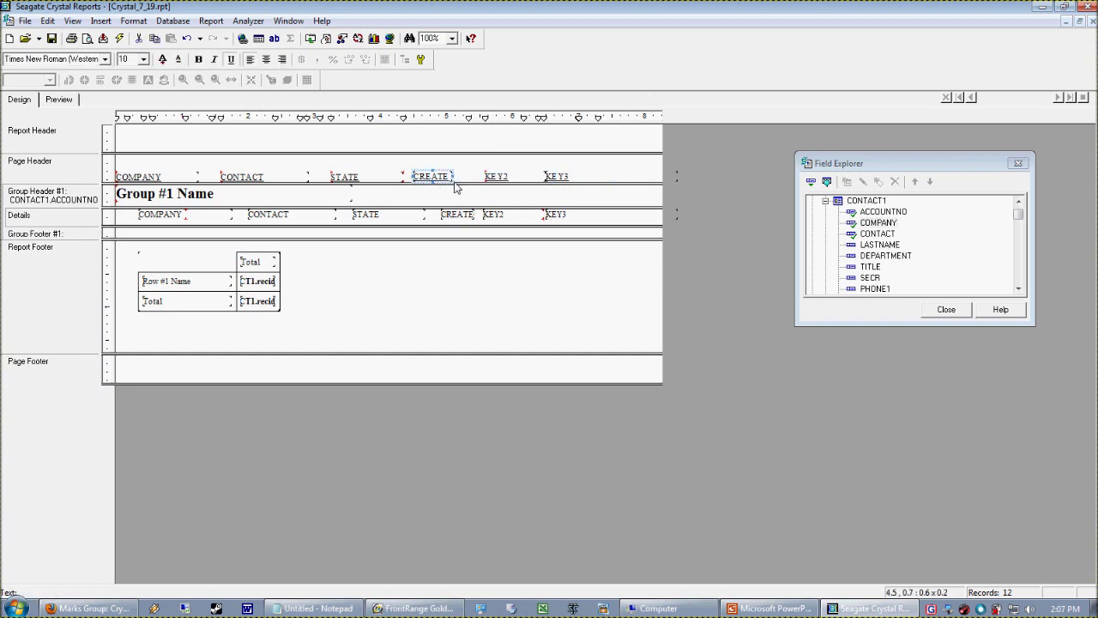
key("Right")
key("Right")
key("Right")
key("Right")
key("Right")
left_click(419, 260)
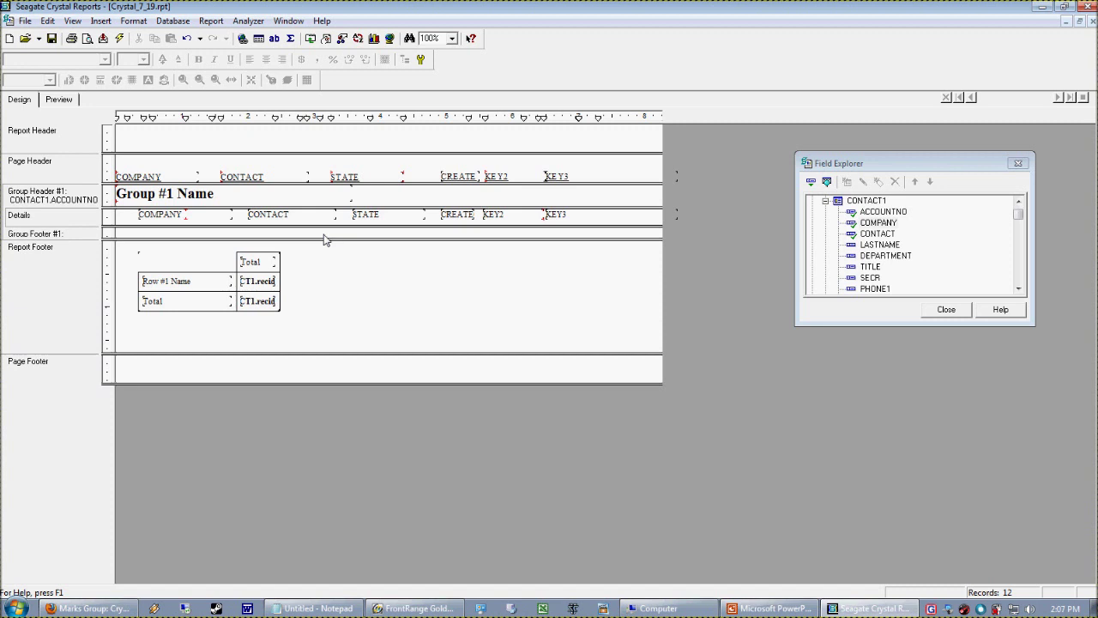
left_click(44, 101)
Step: Close Field Explorer and widen the CREATE column header so CREATEON shows in full
left_click(1018, 163)
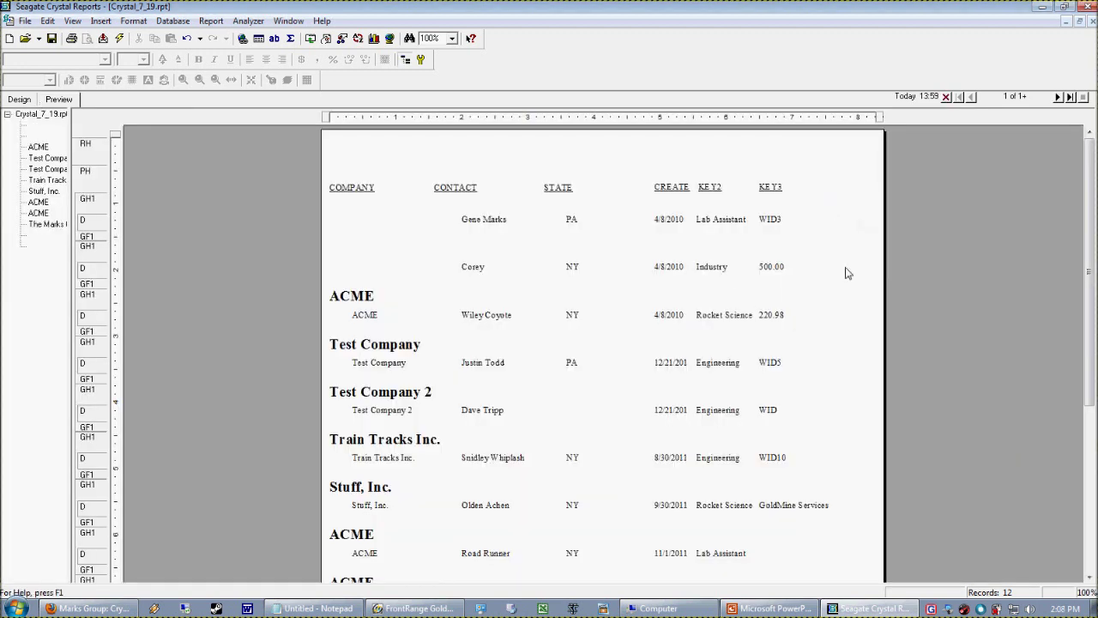
left_click(669, 268)
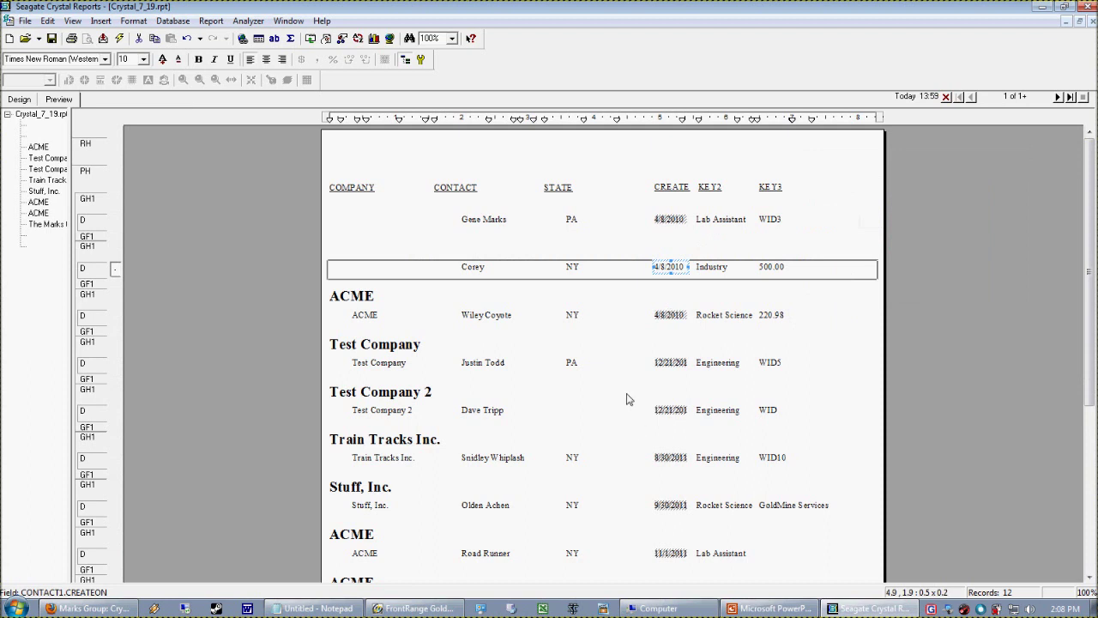
left_click(682, 189)
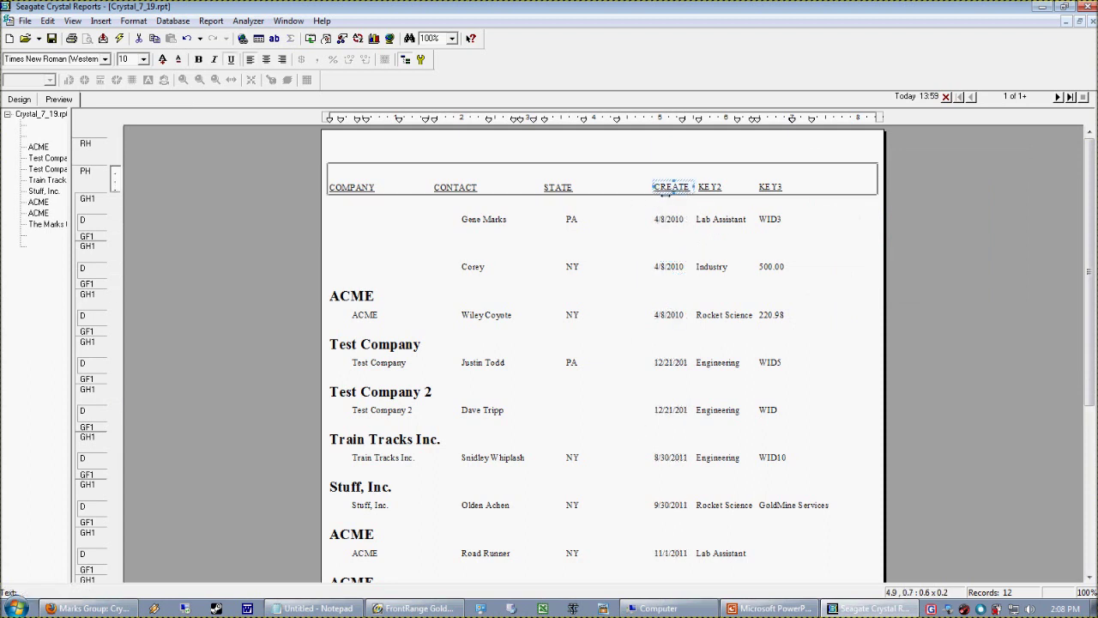
left_click_drag(653, 187, 636, 187)
left_click(640, 227)
Step: Widen the CREATEON date field so dates print with their times, then return to Design
left_click(665, 221)
left_click(658, 284)
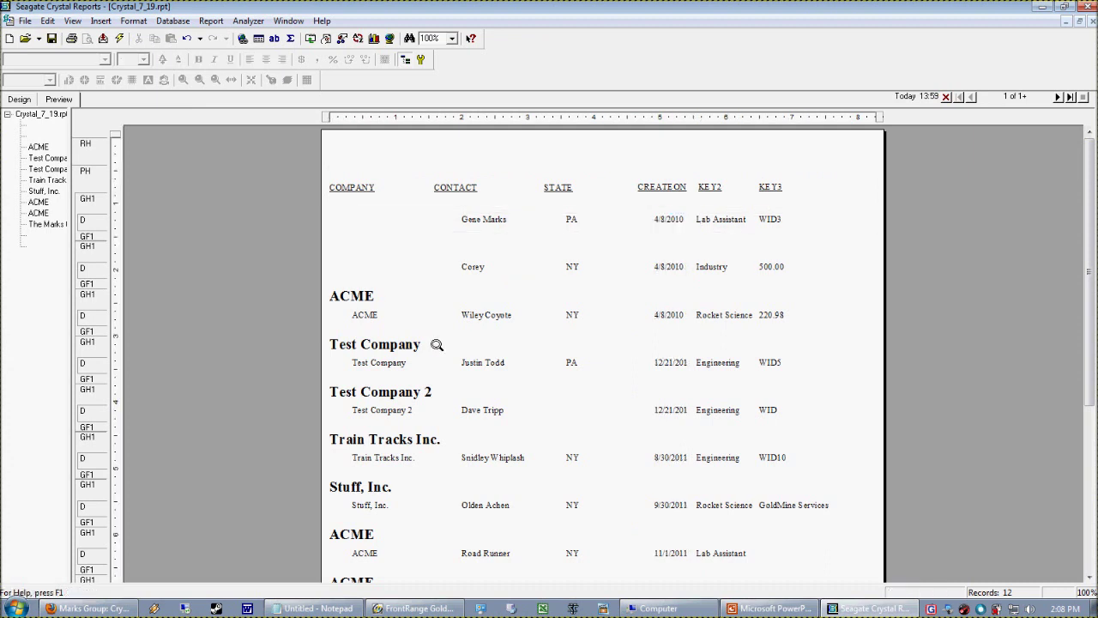
left_click(654, 364)
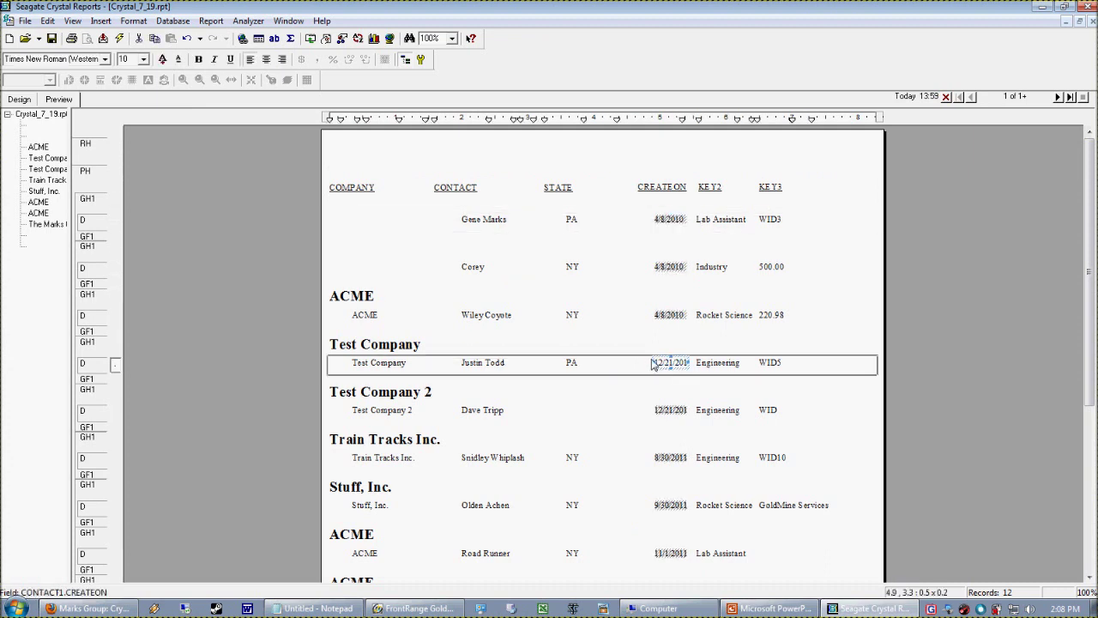
left_click_drag(652, 364, 641, 367)
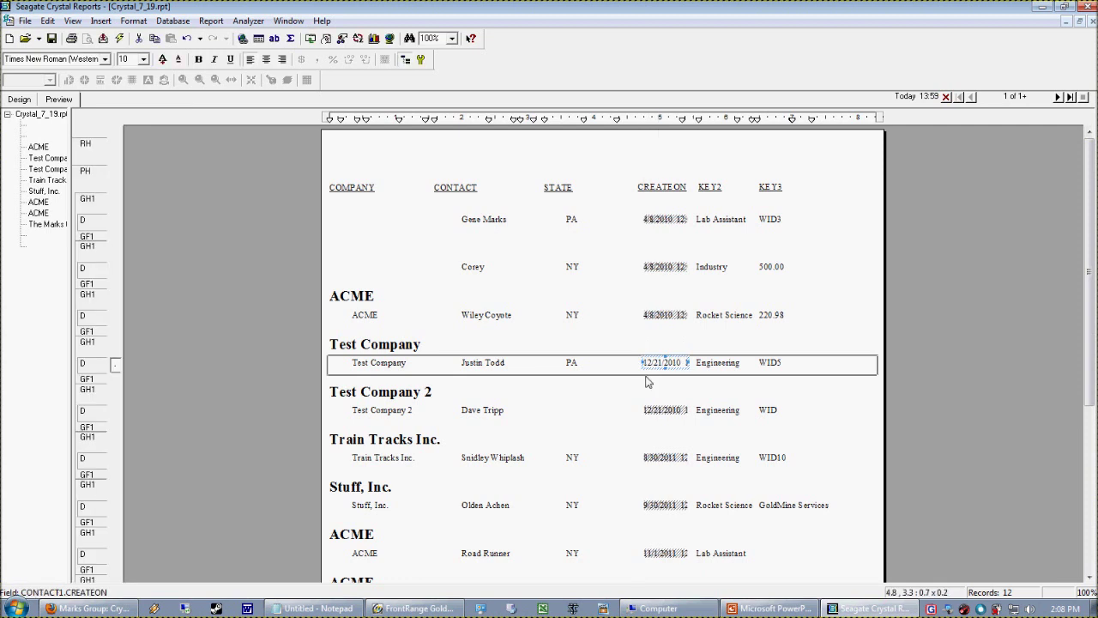
left_click(648, 381)
left_click(667, 409)
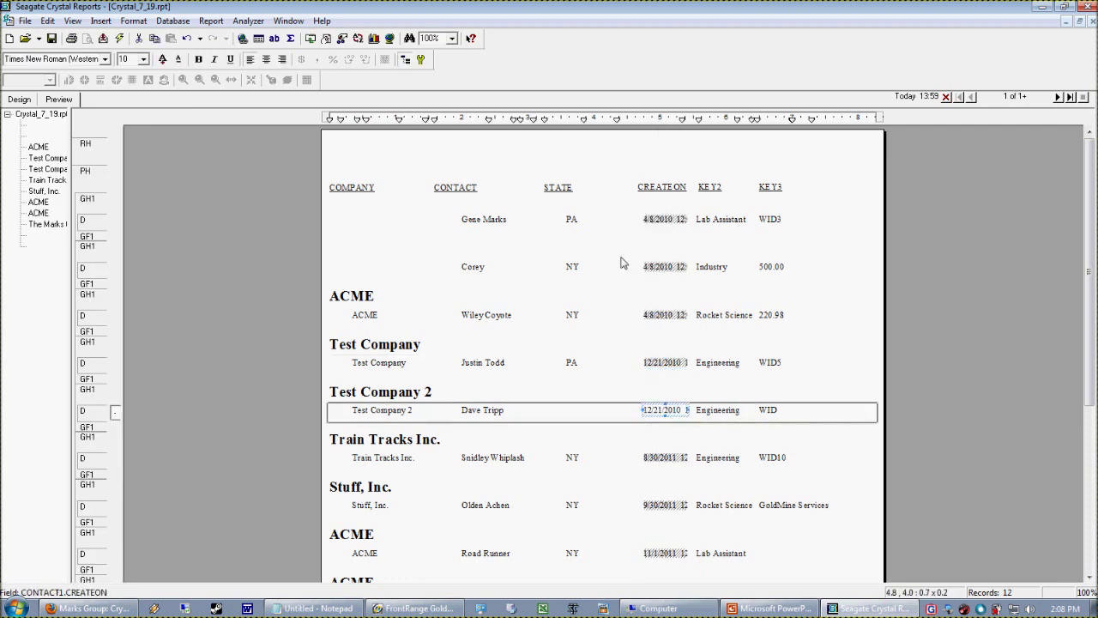
left_click(19, 99)
right_click(447, 219)
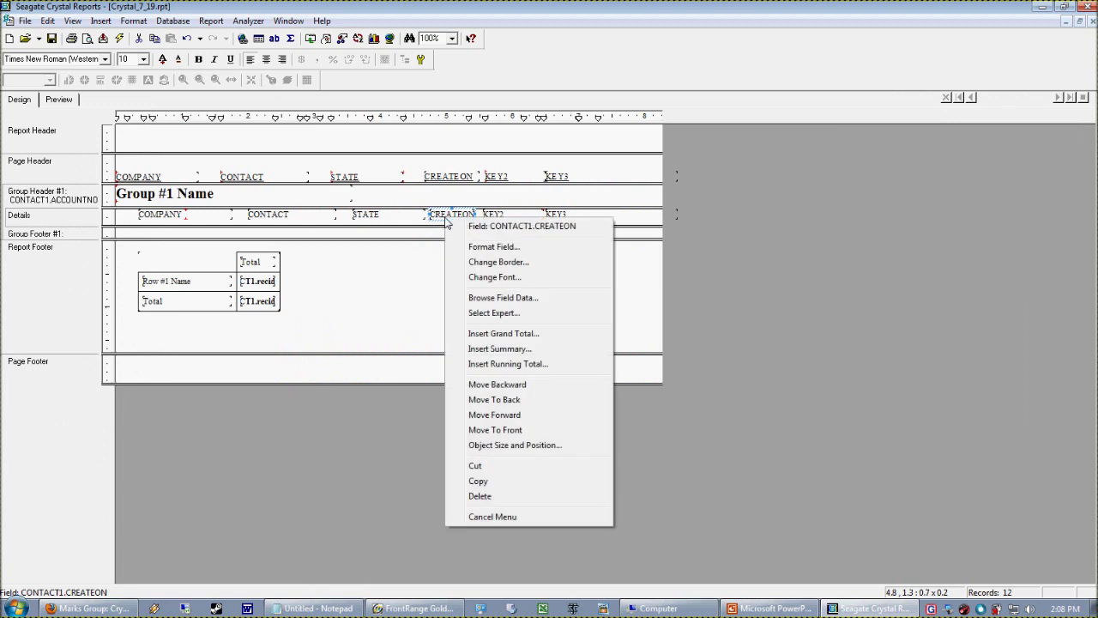
Step: Format the CREATEON field with the 3/1/99 date style and preview the report
left_click(506, 247)
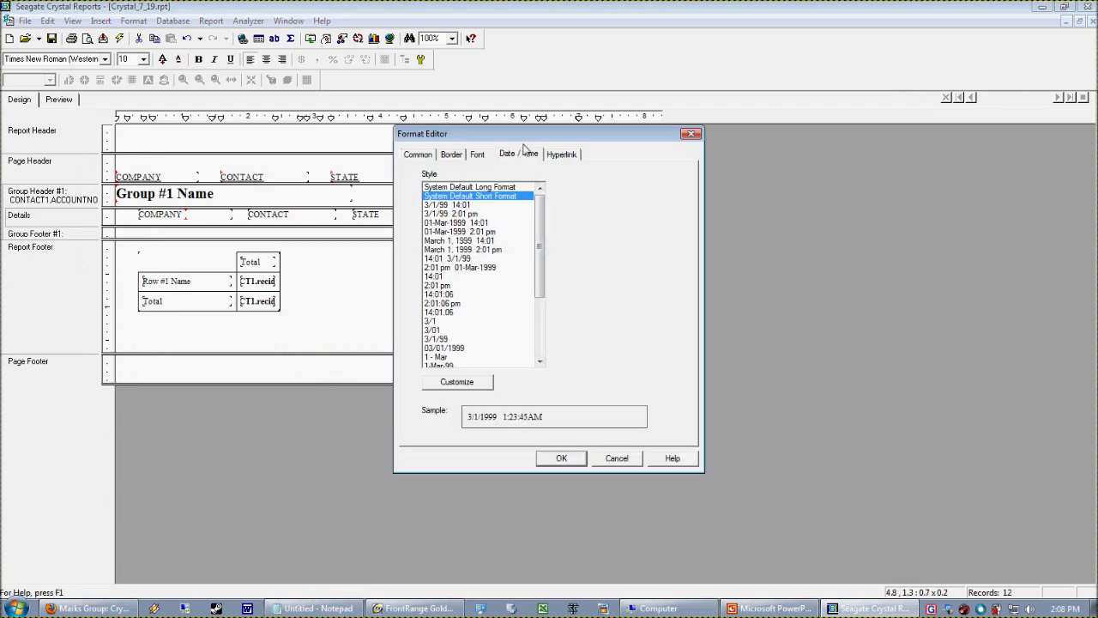
left_click_drag(527, 134, 596, 109)
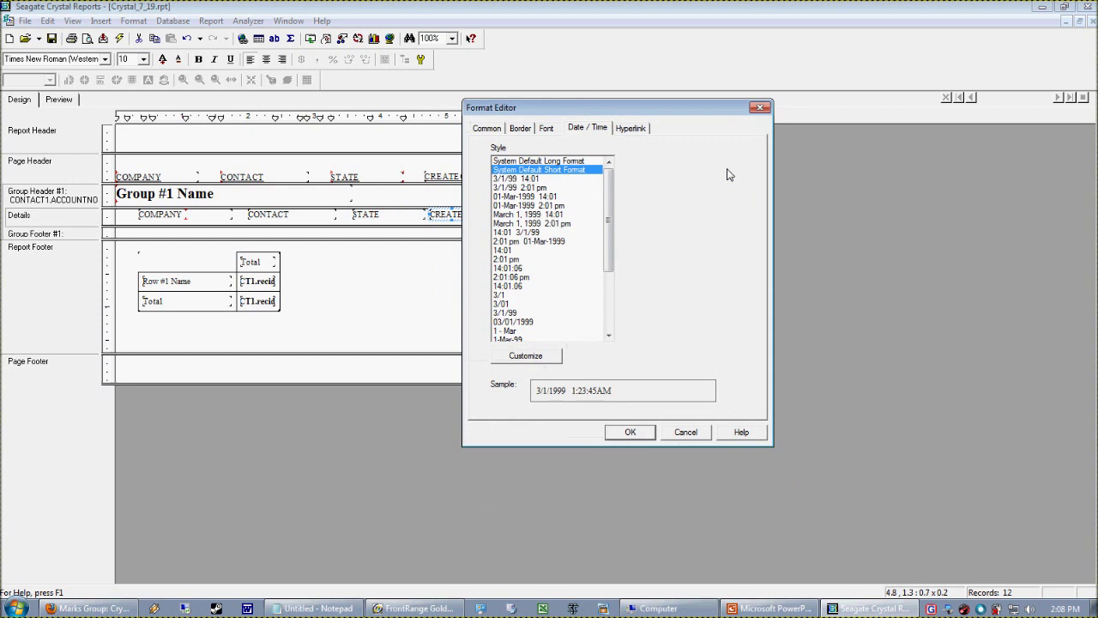
left_click_drag(591, 112, 721, 90)
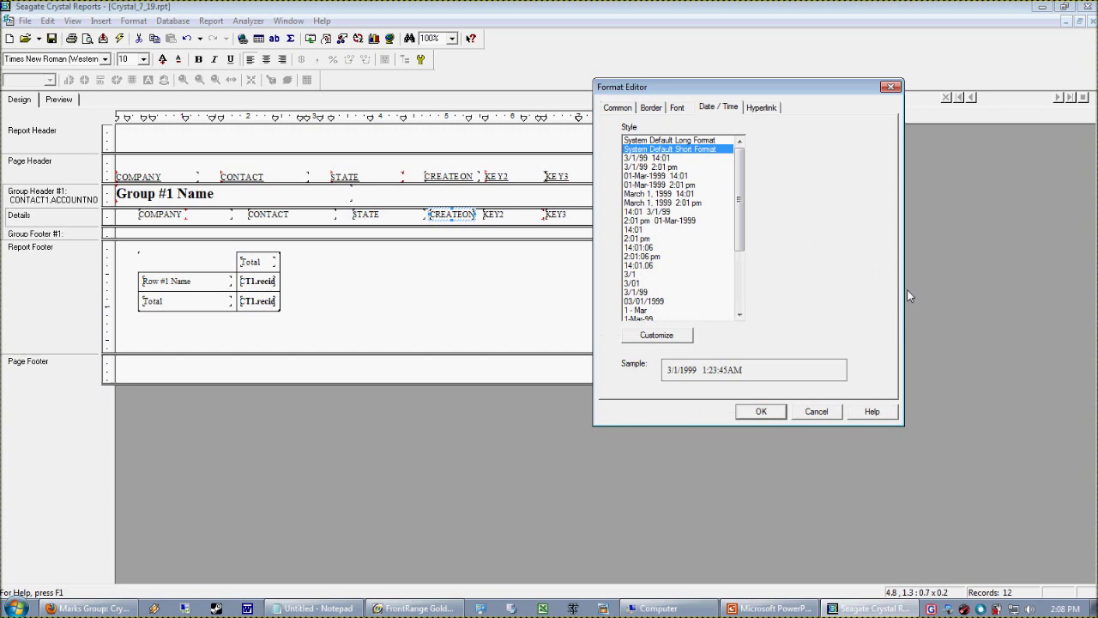
left_click(632, 293)
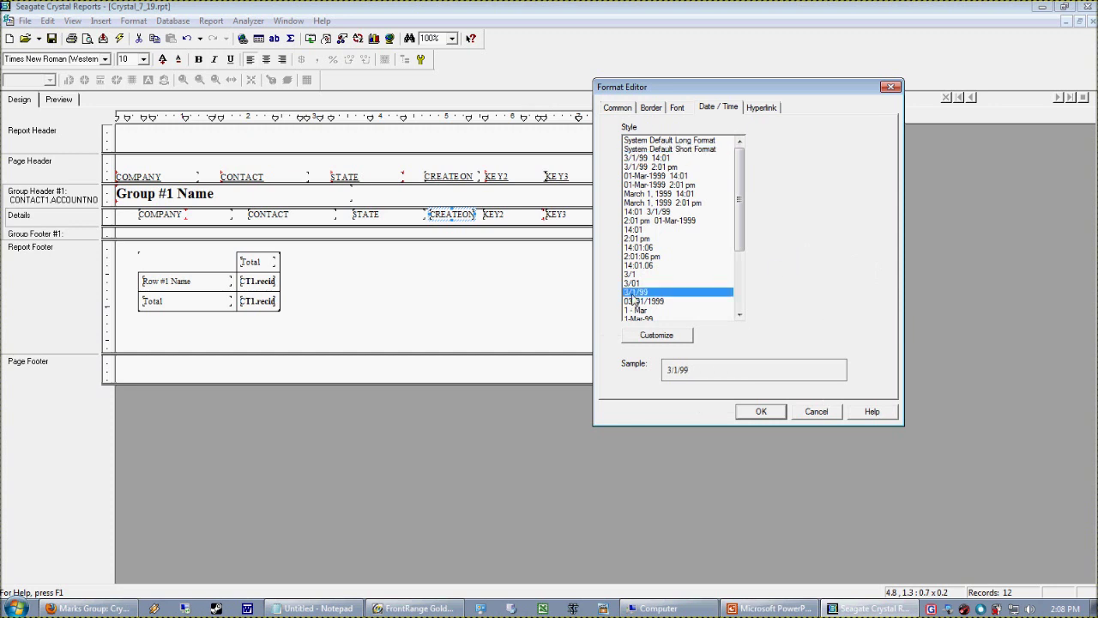
left_click(763, 413)
left_click(60, 101)
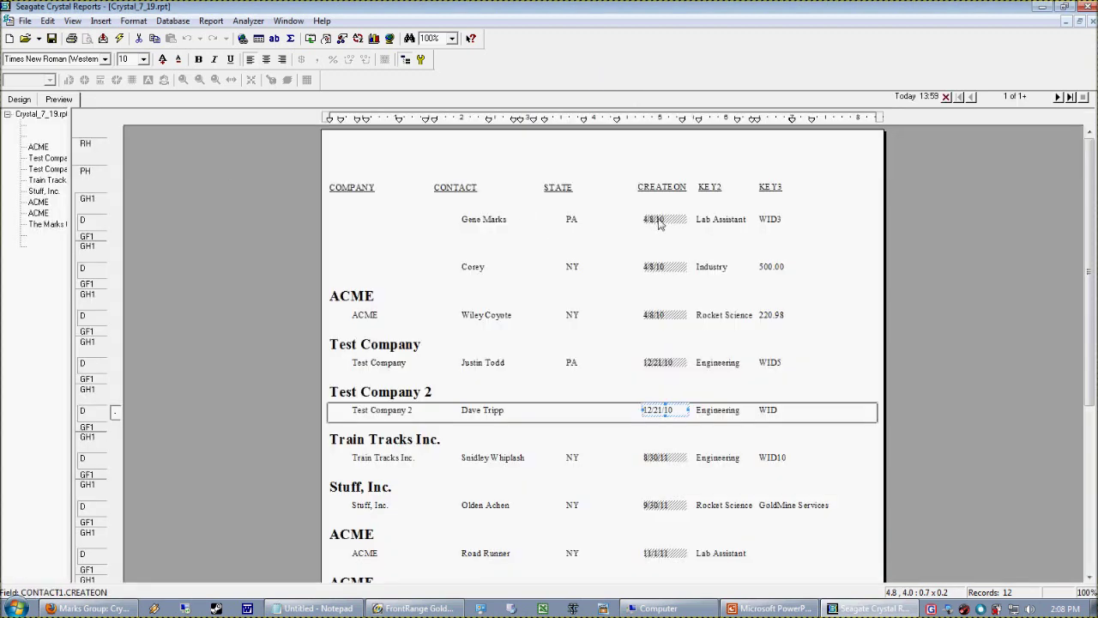
left_click(659, 223)
Step: Switch CREATEON to the 03/01/1999 style and preview dates like 04/08/2010
left_click(17, 102)
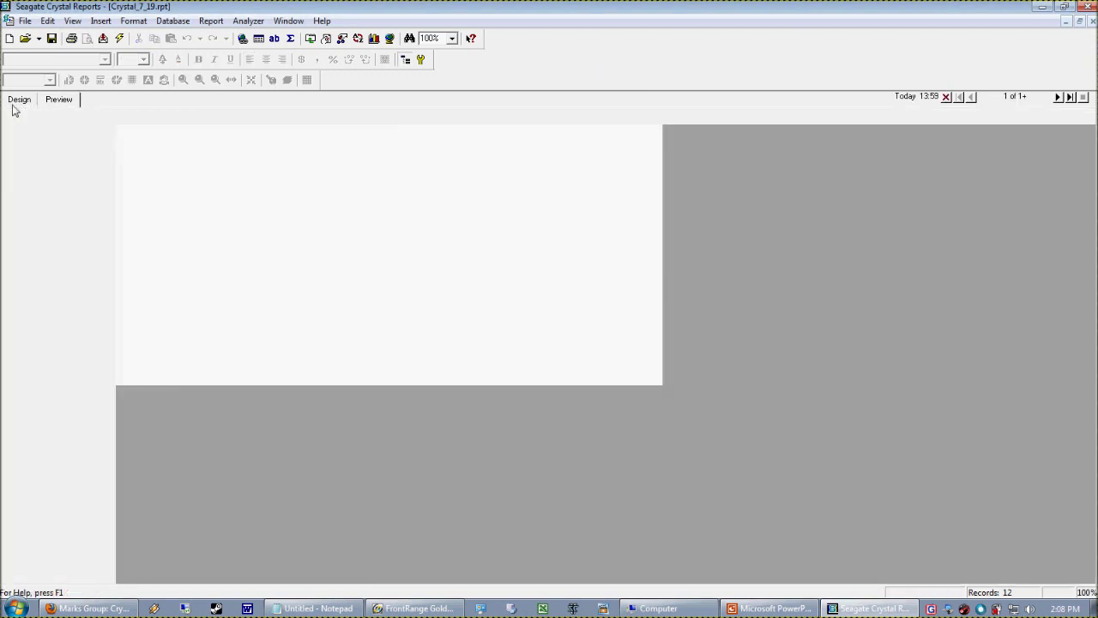
right_click(472, 220)
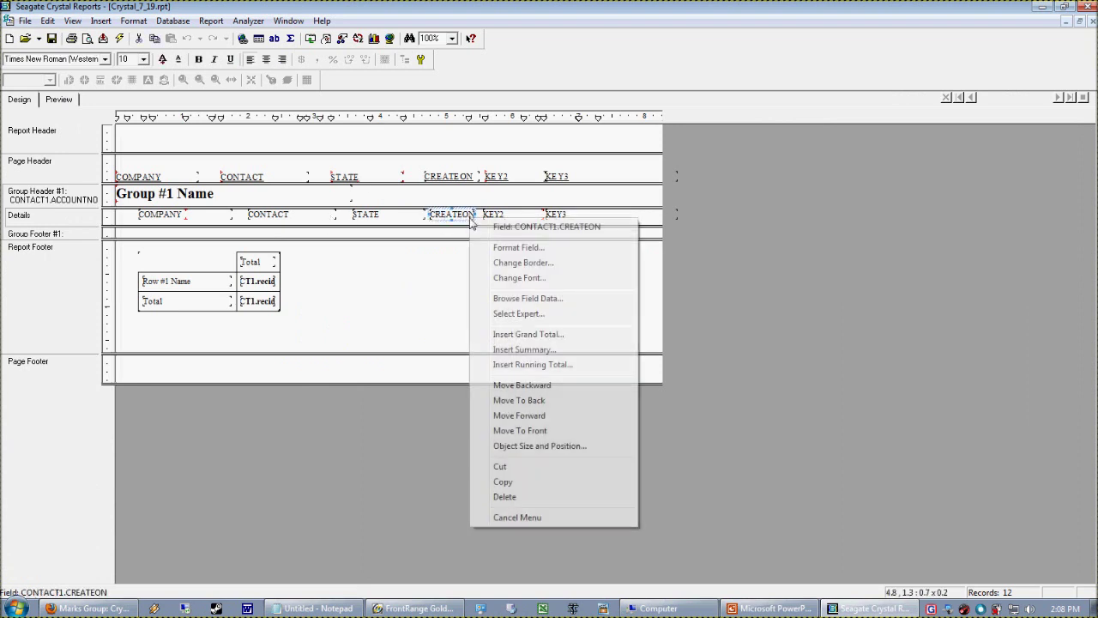
left_click(571, 249)
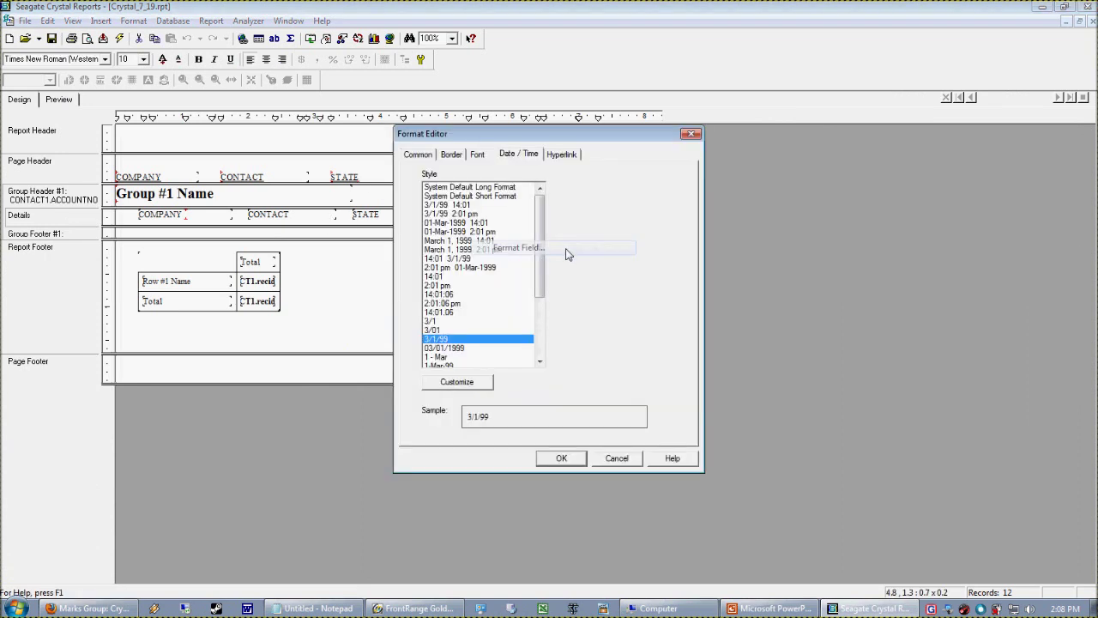
left_click(453, 357)
left_click(457, 348)
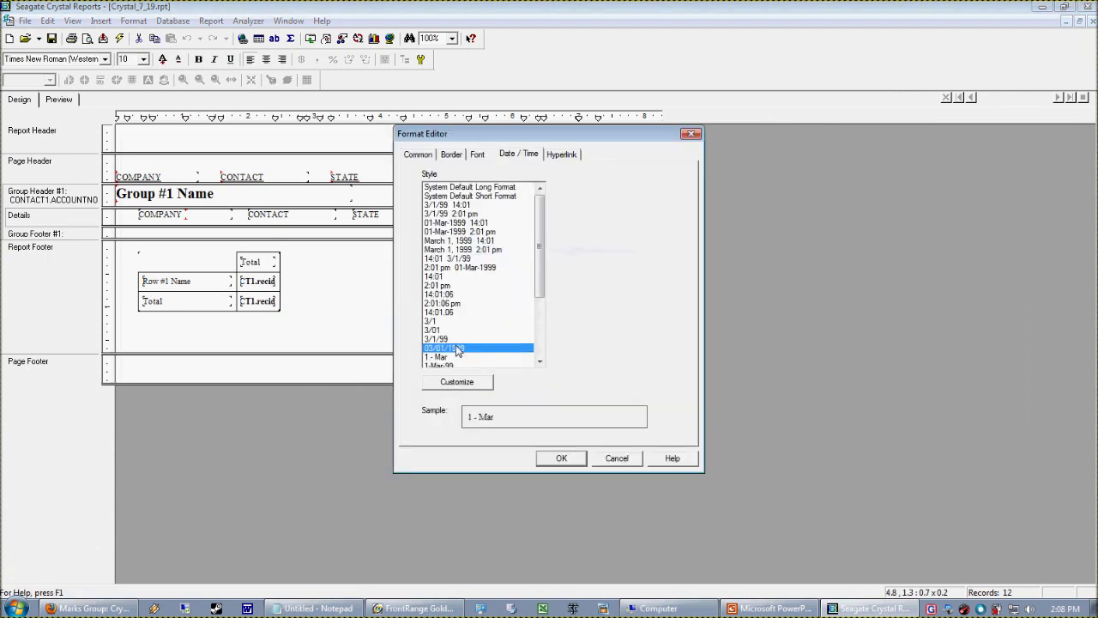
left_click(578, 465)
left_click(63, 102)
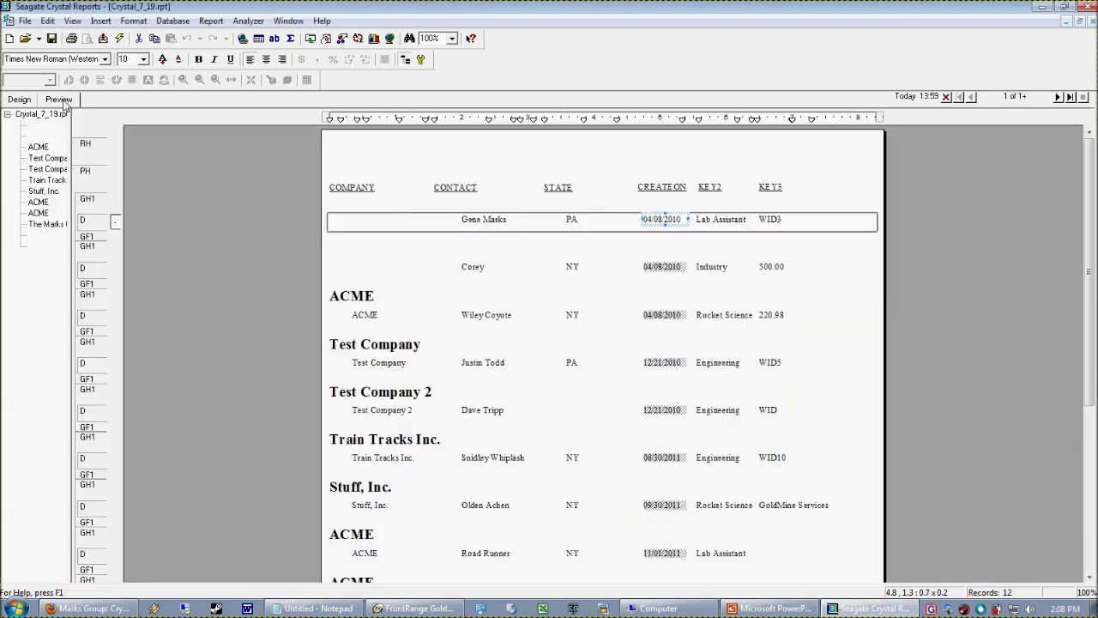
Step: Give CREATEON the March 1, 1999 14:01 date style and preview the long dates
left_click(19, 99)
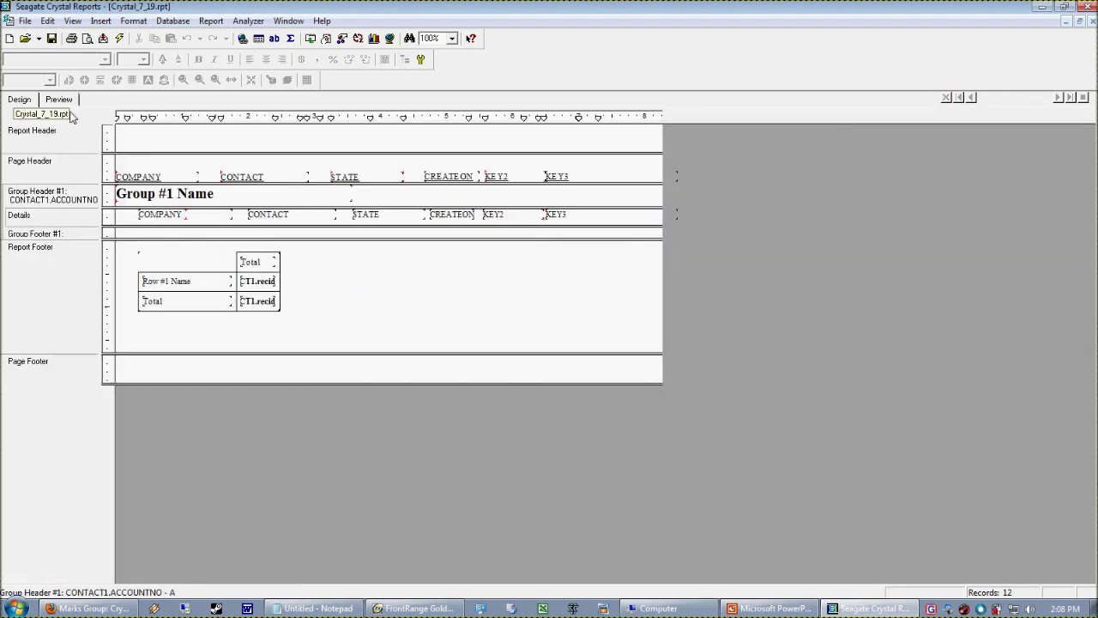
right_click(451, 216)
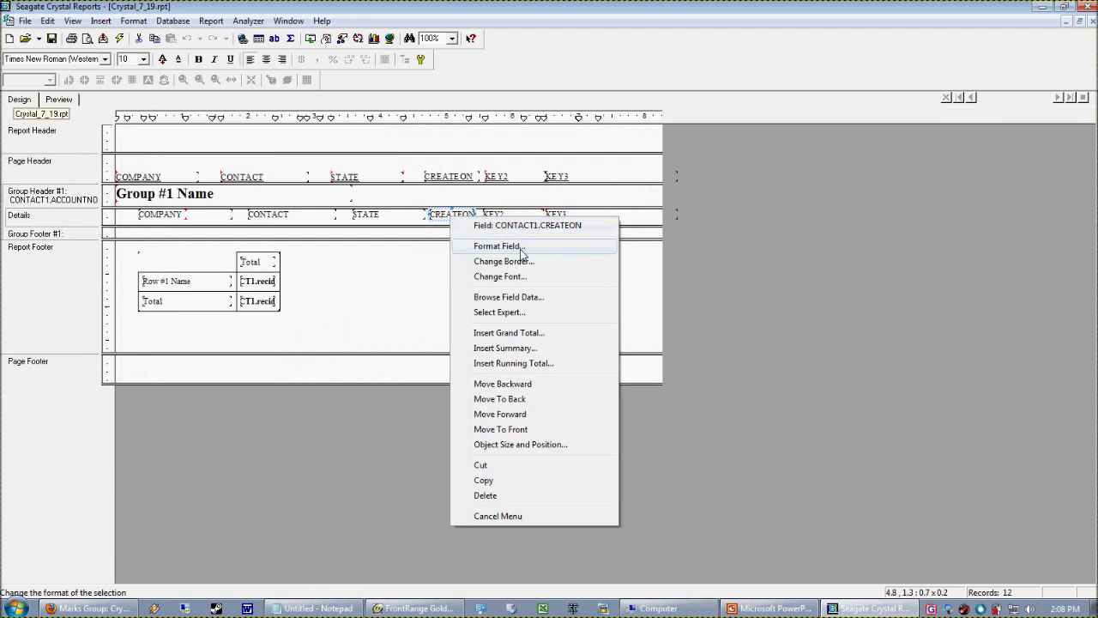
left_click(500, 246)
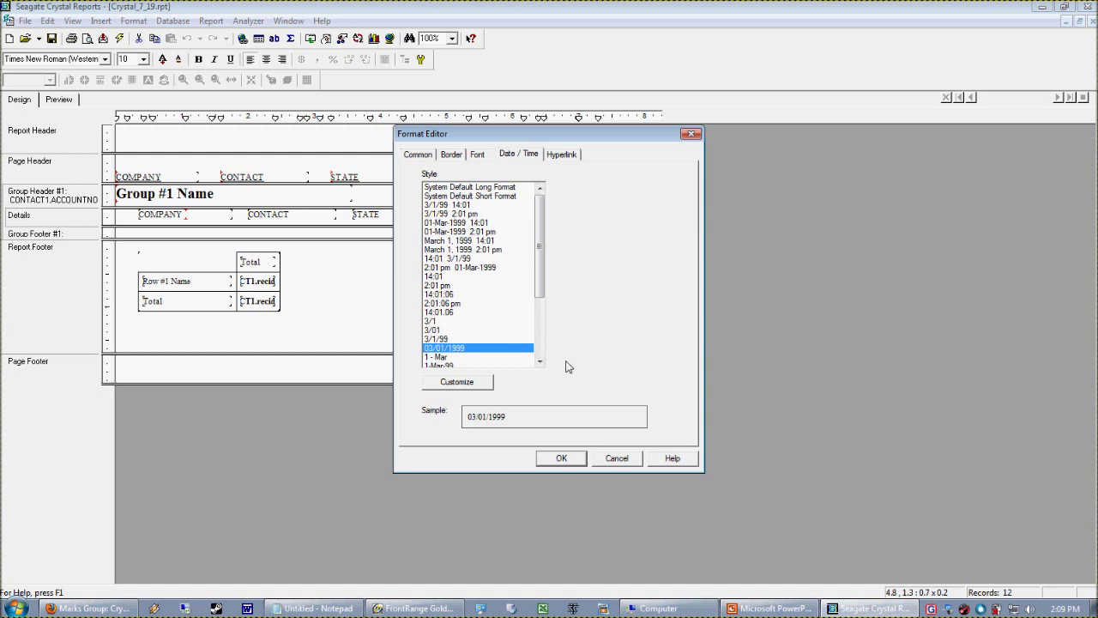
left_click(450, 241)
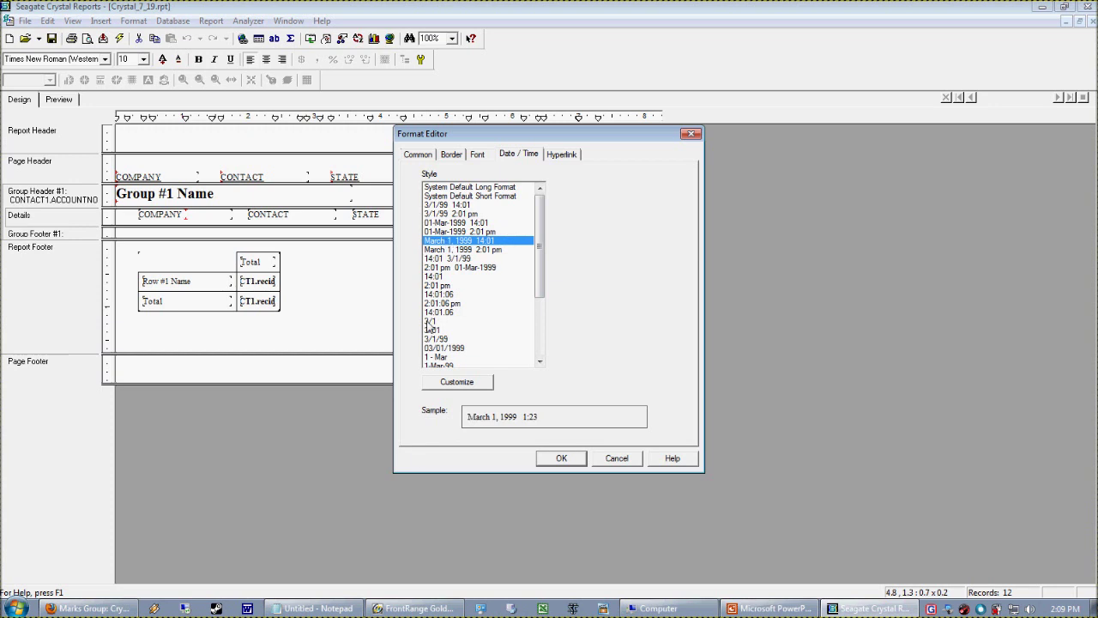
left_click(559, 458)
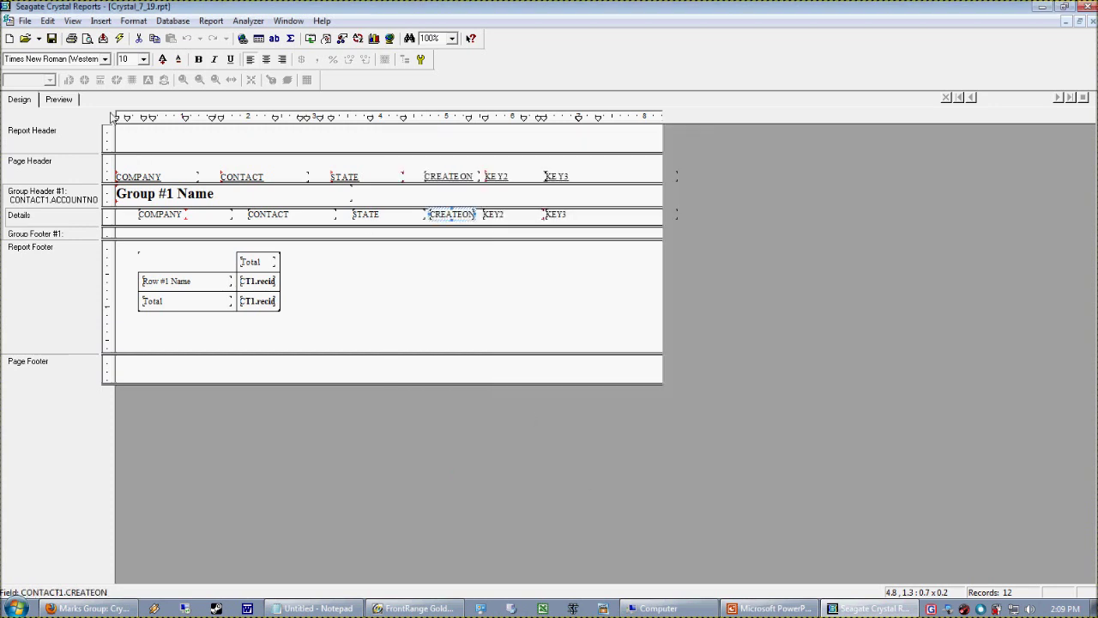
left_click(75, 101)
Step: Widen the date field and shift it left so dates like April 8, 2010 0:00 fit
left_click(633, 407)
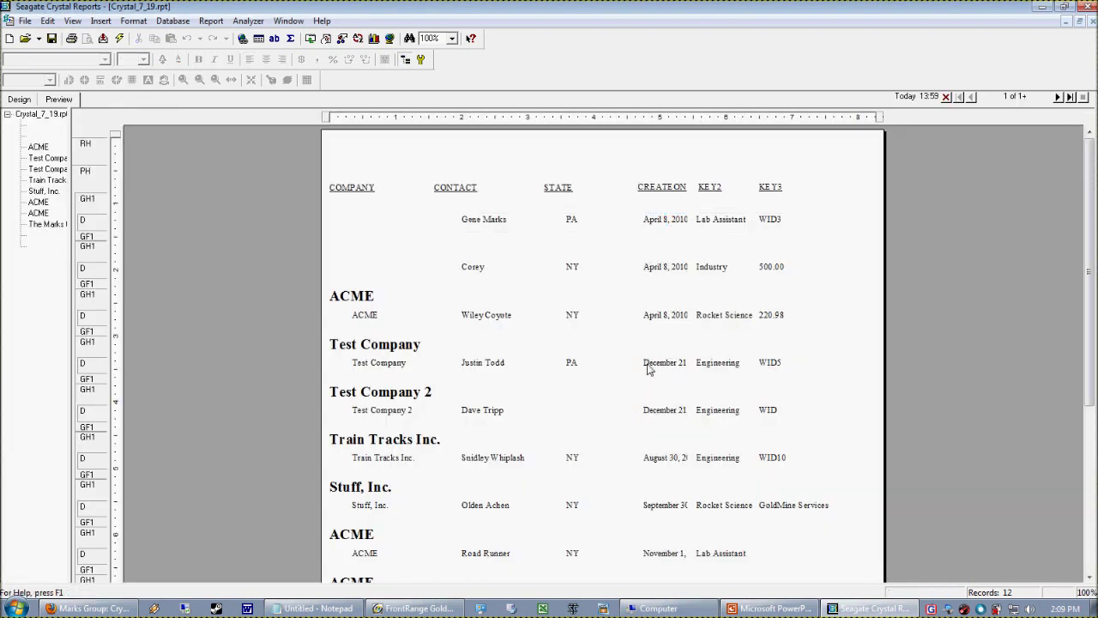
left_click(646, 365)
left_click_drag(640, 364, 605, 365)
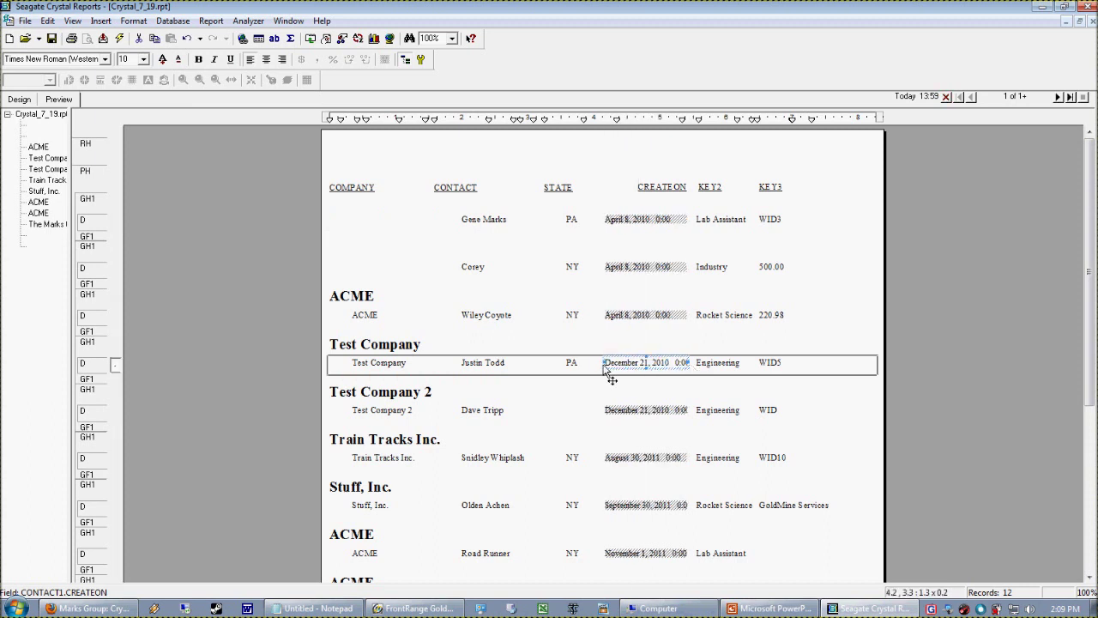
left_click_drag(615, 370, 599, 371)
left_click(593, 380)
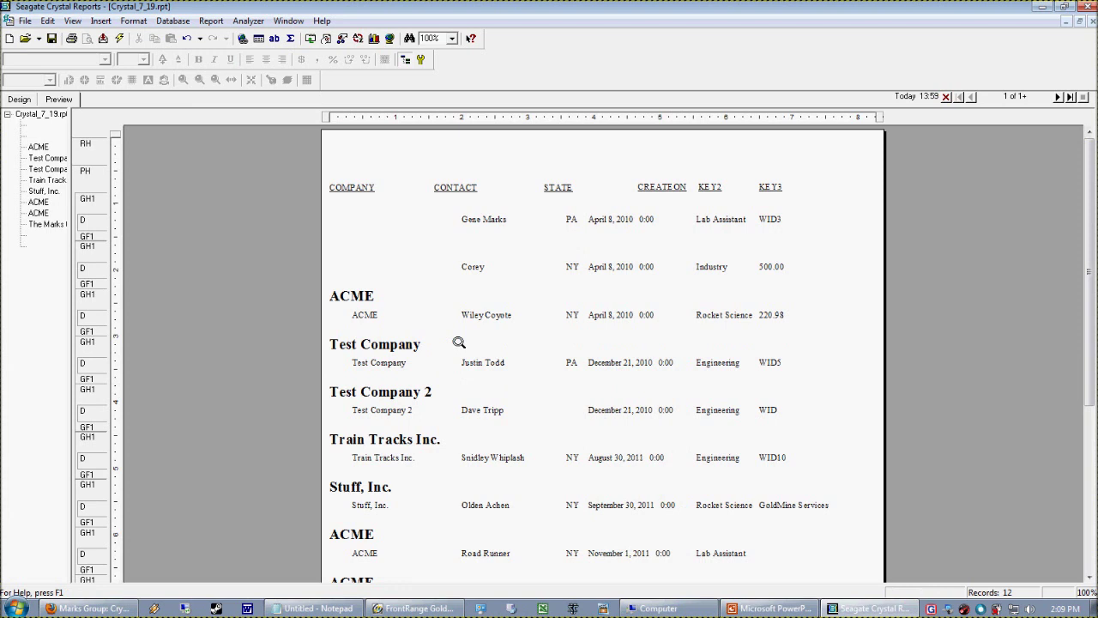
left_click(17, 100)
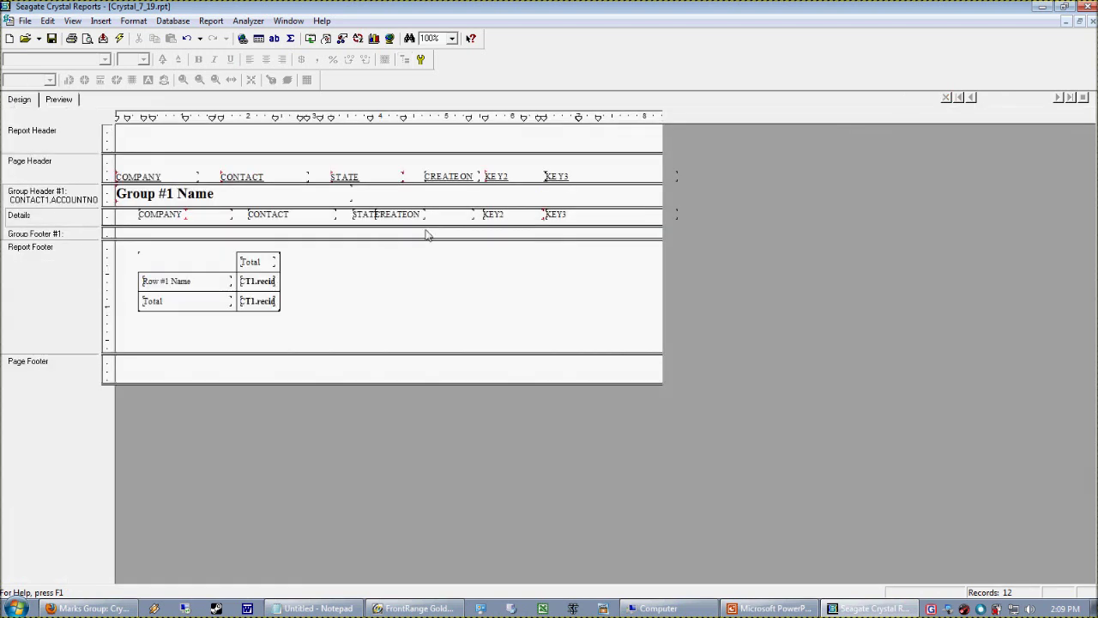
Step: Delete the STATE field and its header, and realign the CREATEON header with its field
left_click(366, 216)
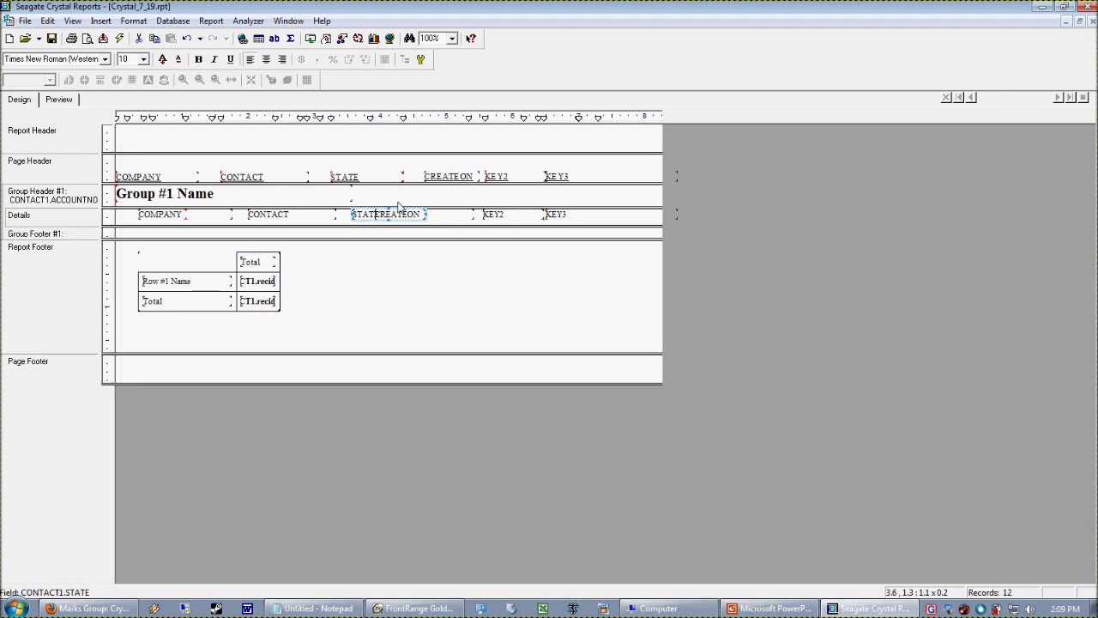
key("Delete")
left_click(344, 177)
key("Delete")
left_click(447, 177)
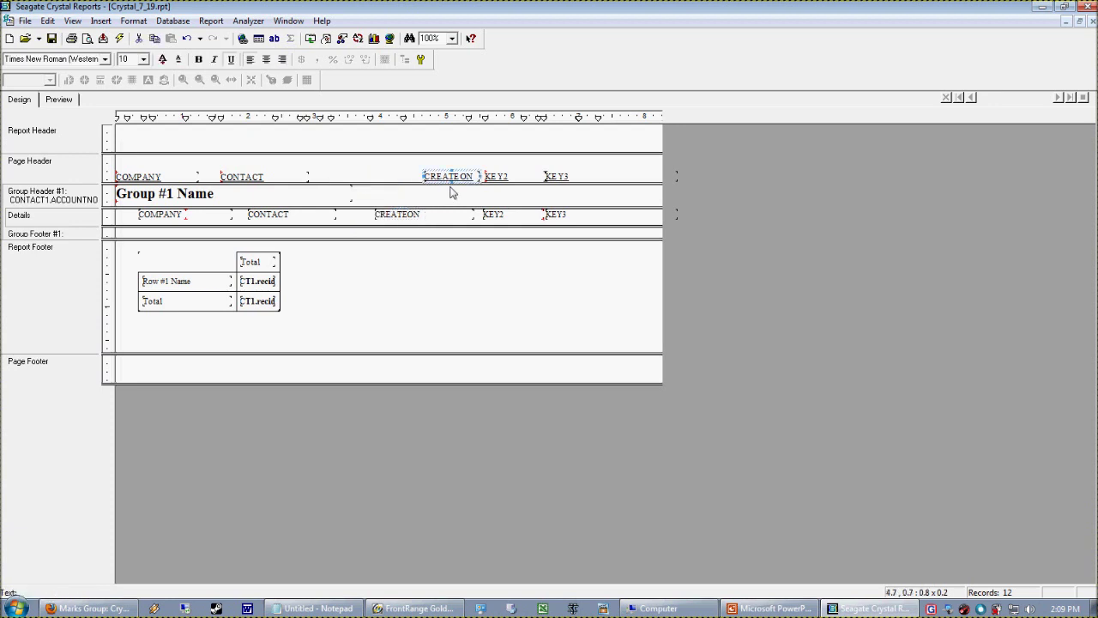
key("Left")
key("Left")
key("Left")
key("Left")
key("Left")
key("Left")
key("Left")
key("Left")
key("Left")
key("Left")
key("Left")
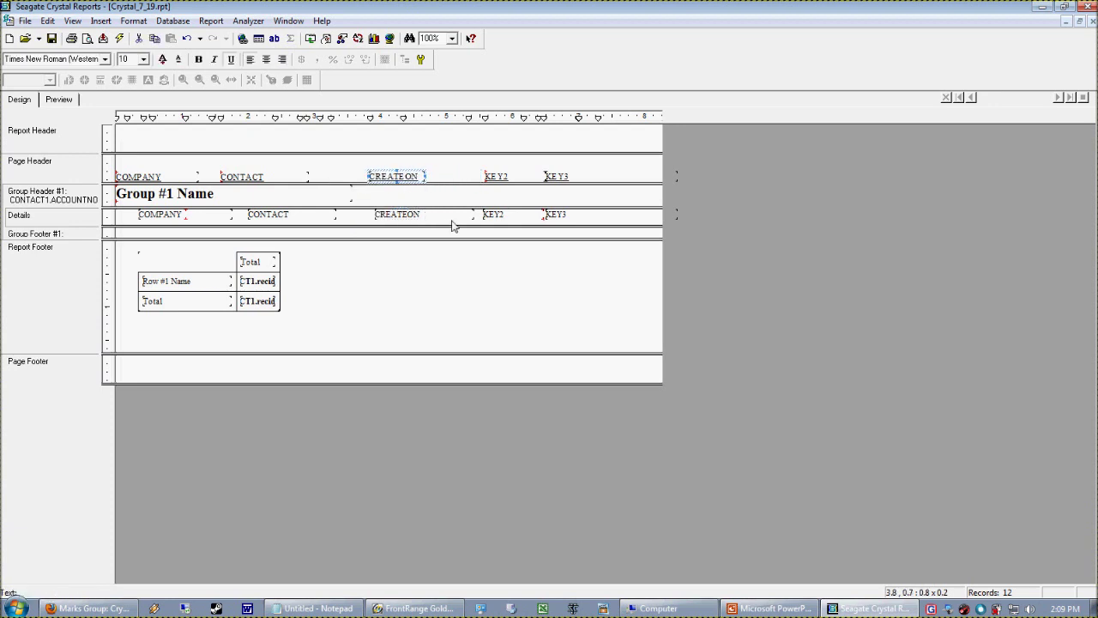
key("Right")
Step: Apply the 3/1/99 style to CREATEON and preview dates like 4/8/10 before returning to Design
right_click(379, 216)
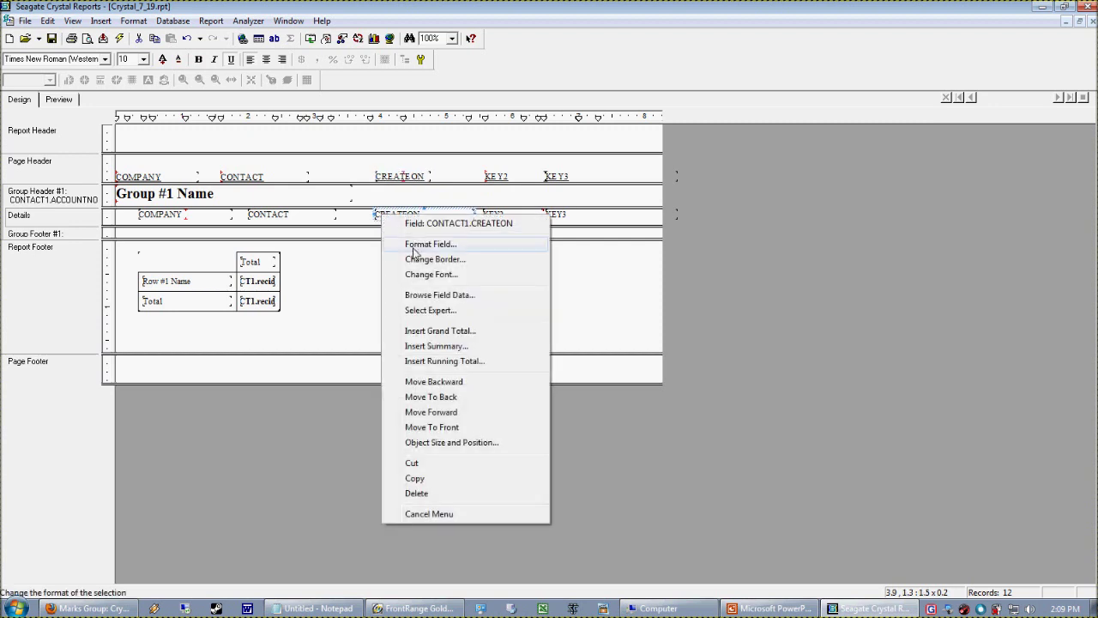
left_click(413, 249)
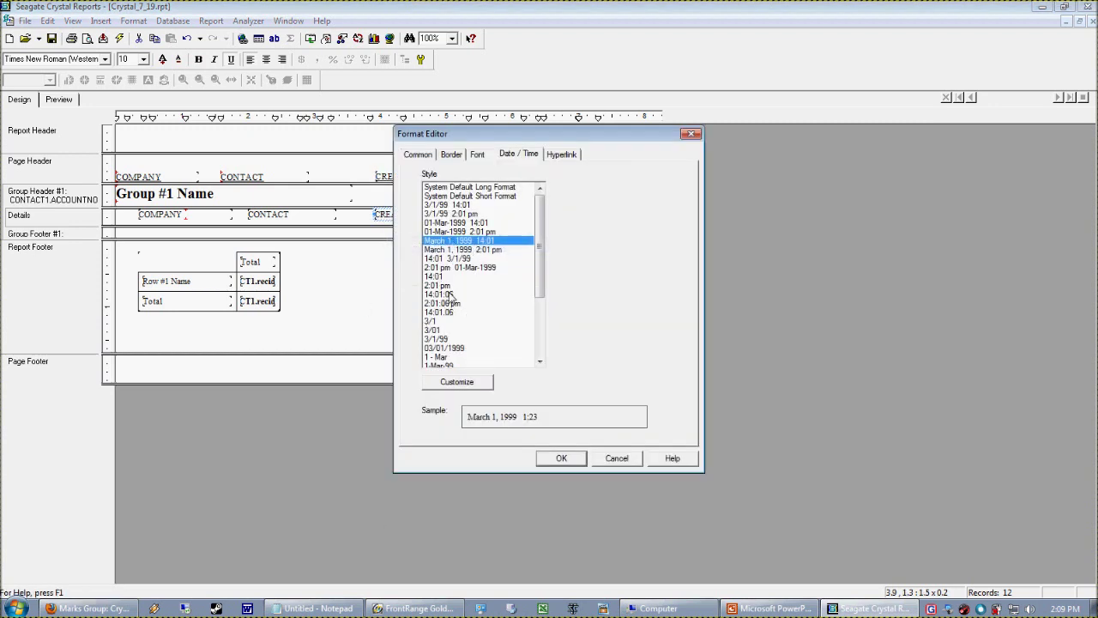
left_click(456, 331)
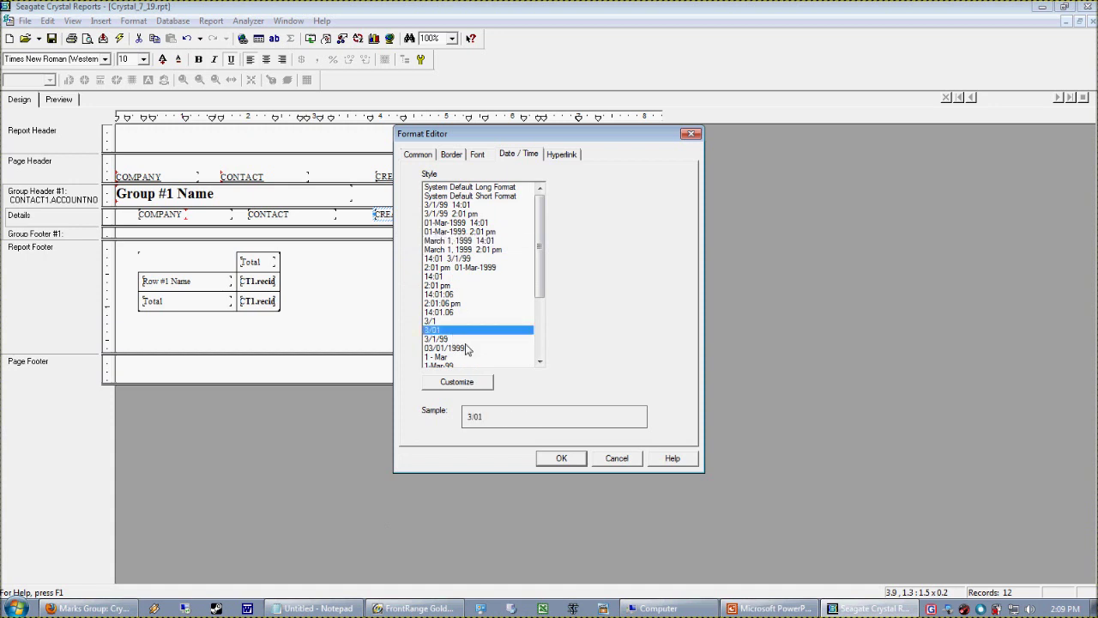
left_click(467, 347)
left_click(464, 339)
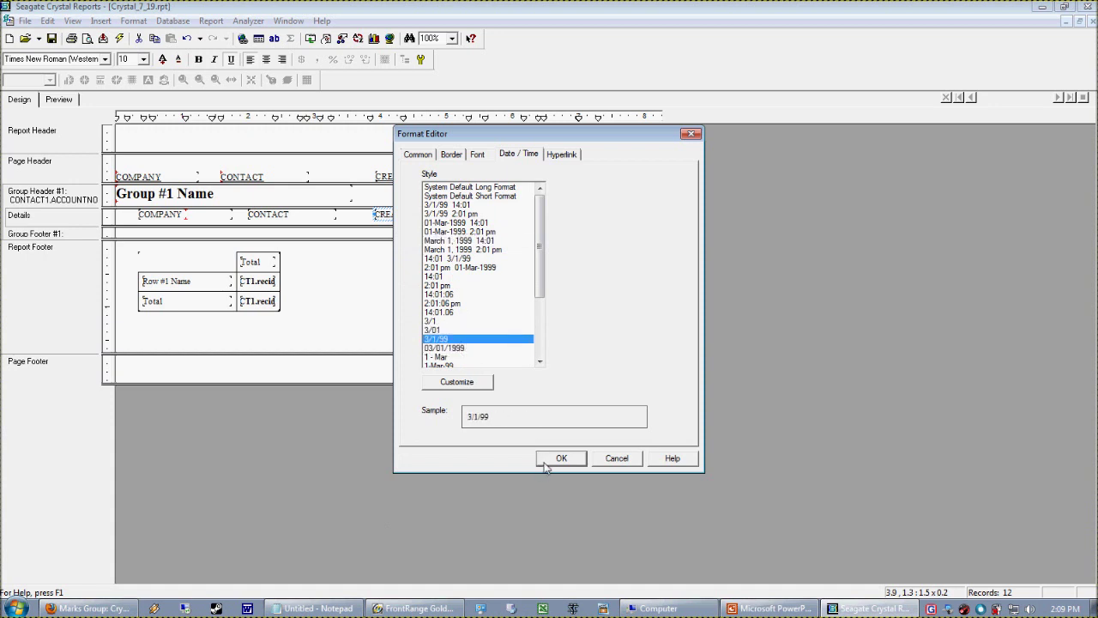
left_click(546, 461)
left_click(58, 99)
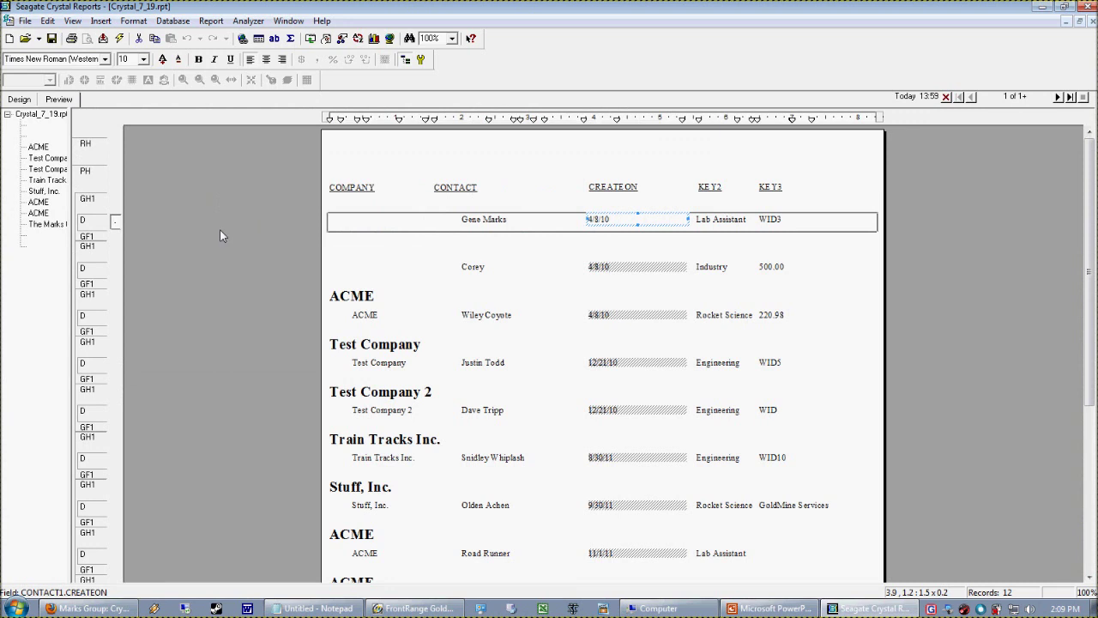
left_click(21, 100)
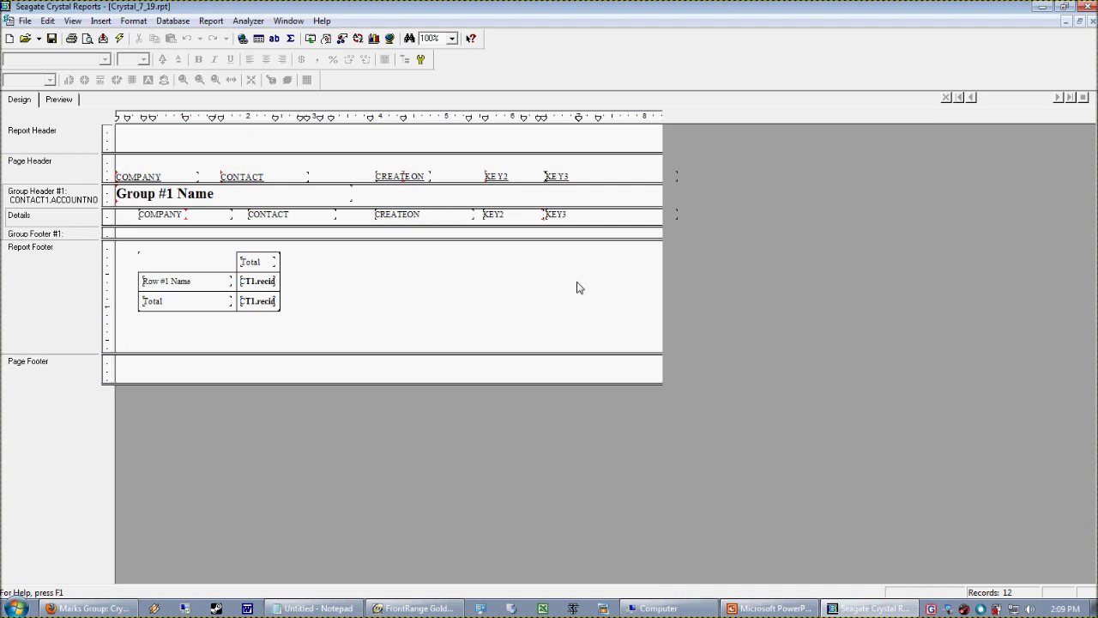
Step: Clear Notepad and type the date notes 'DD MM YY' and '1D 2M 12Y'
left_click(314, 609)
left_click_drag(653, 247, 556, 237)
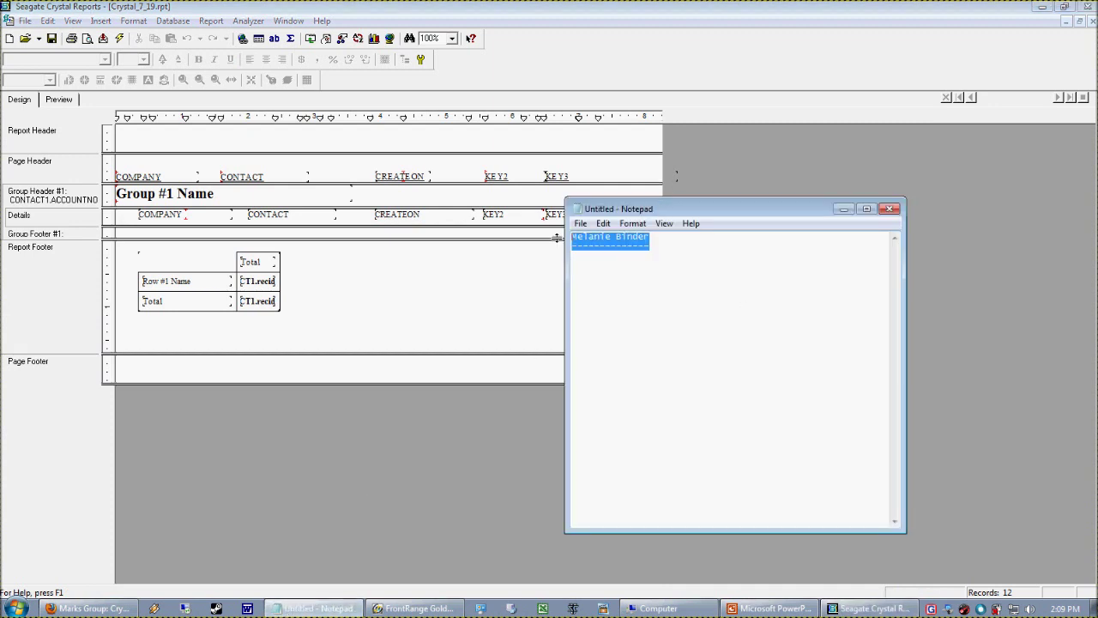
key("Delete")
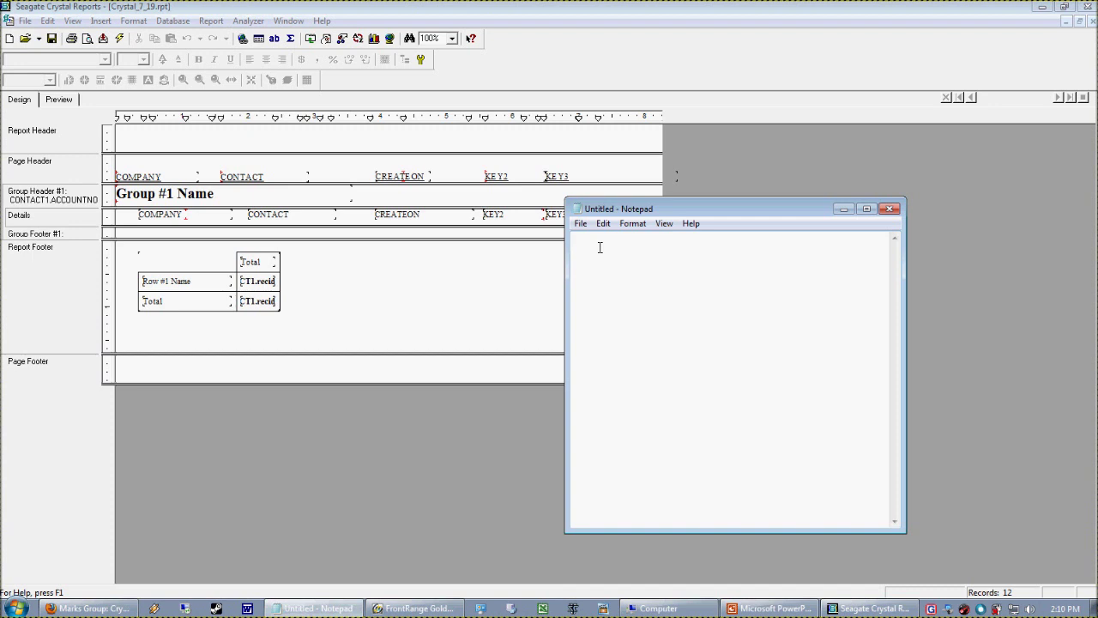
type("M")
type("D MM YY")
type("2012")
key("BackSpace")
key("BackSpace")
key("BackSpace")
key("BackSpace")
type("DXM")
type("Y")
Step: Add the note 'year(createon) = 2012' in Notepad and go back to Crystal Reports
type("year (createon) = 2012")
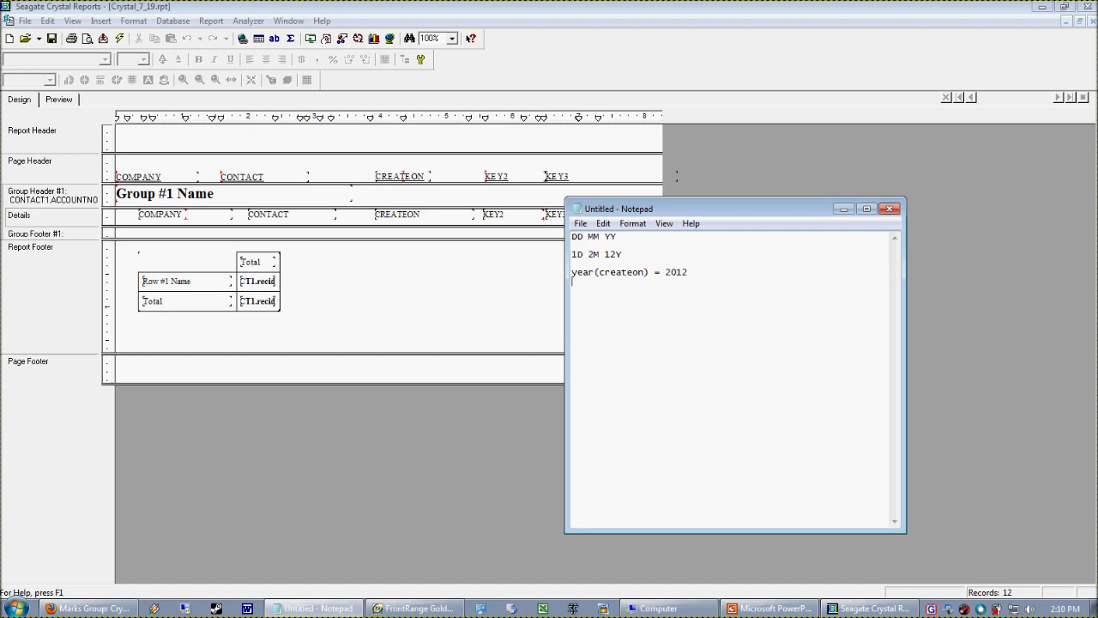
type("month(")
key("BackSpace")
key("BackSpace")
key("BackSpace")
key("BackSpace")
key("BackSpace")
key("BackSpace")
left_click(463, 324)
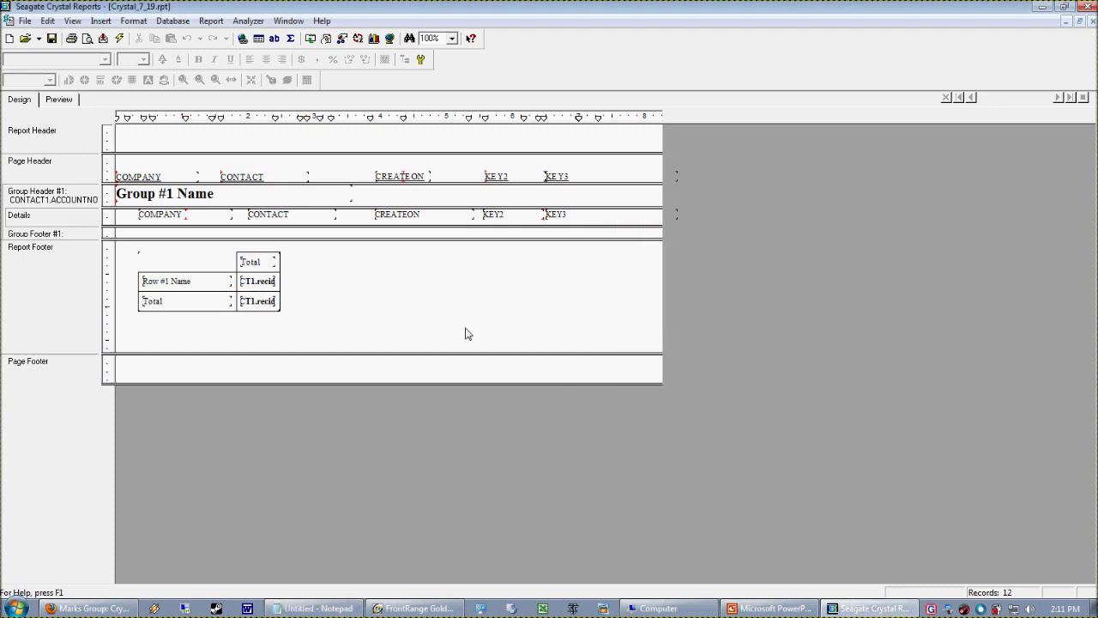
Step: Open the Custom Style Date settings for the CREATEON field
right_click(385, 215)
left_click(386, 215)
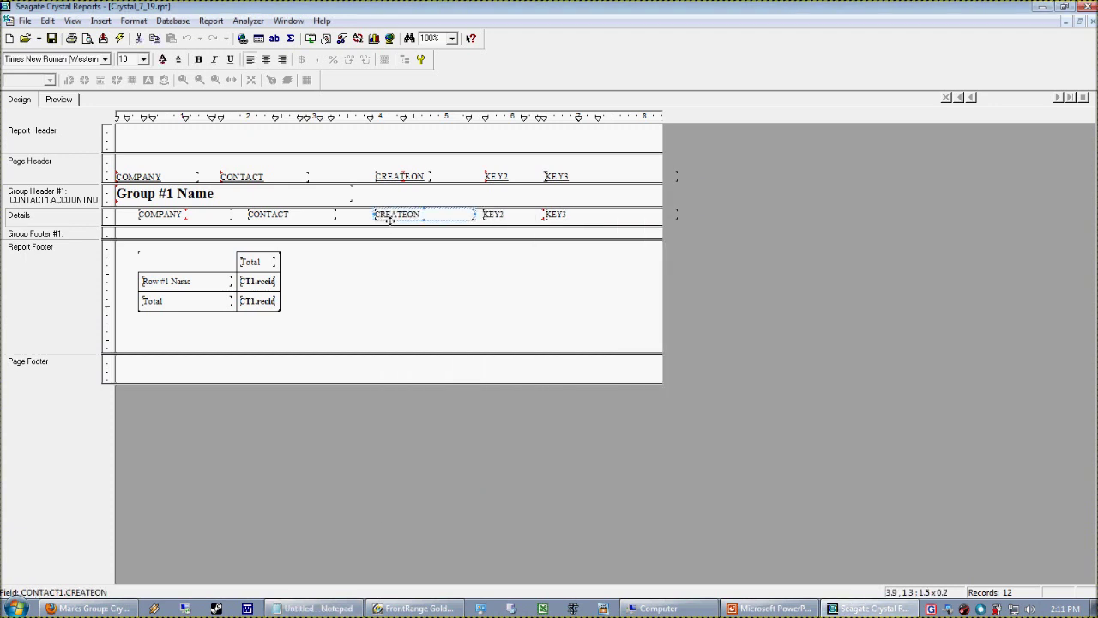
right_click(386, 215)
left_click(434, 238)
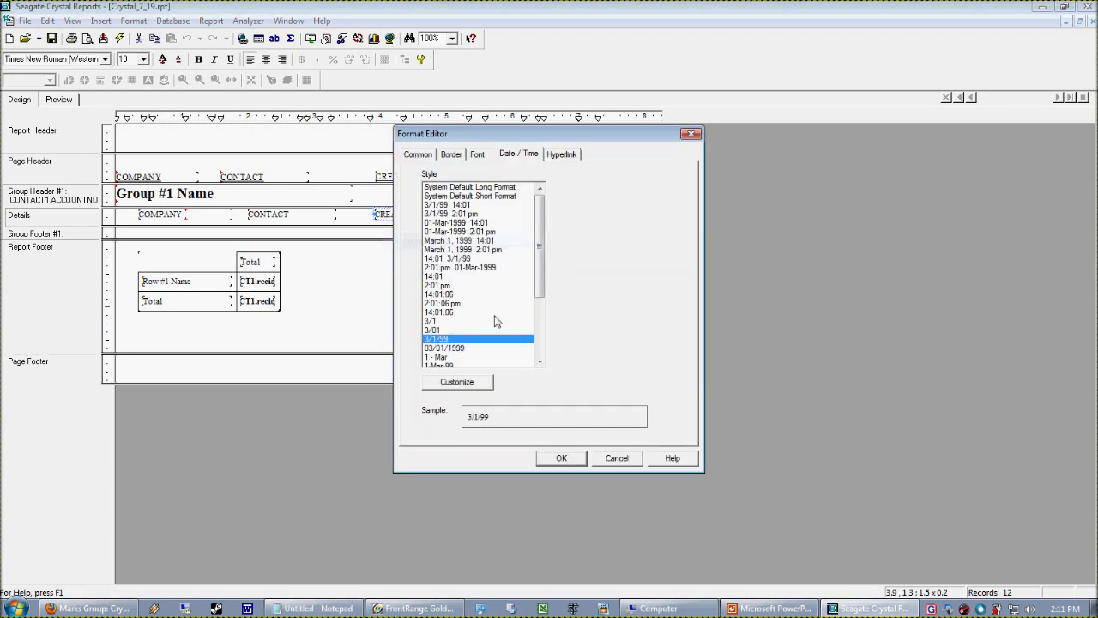
left_click(471, 384)
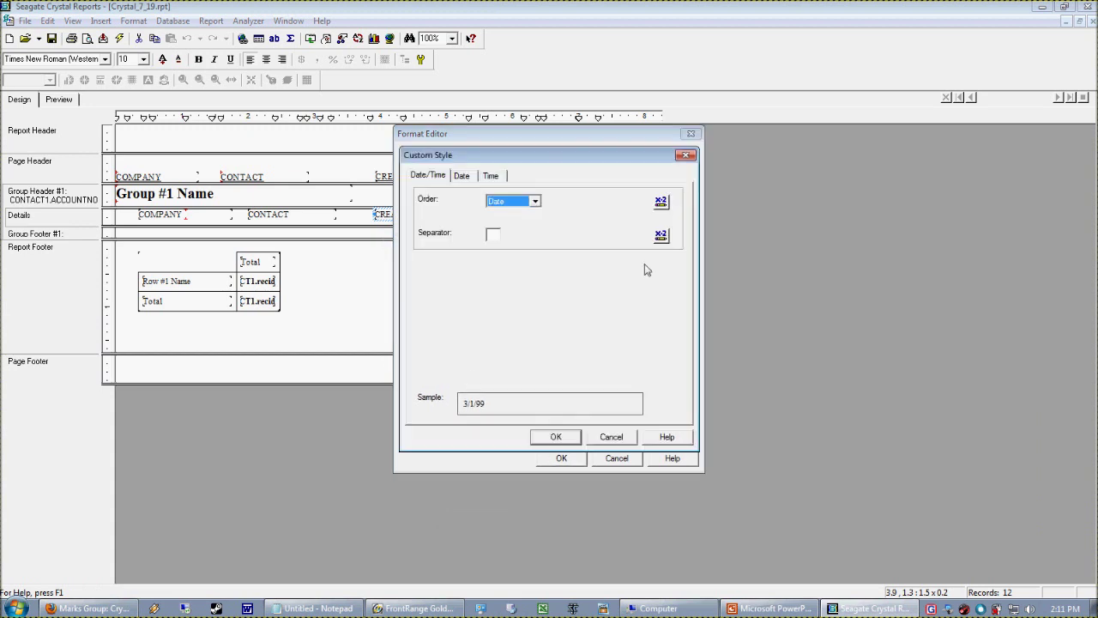
left_click(463, 178)
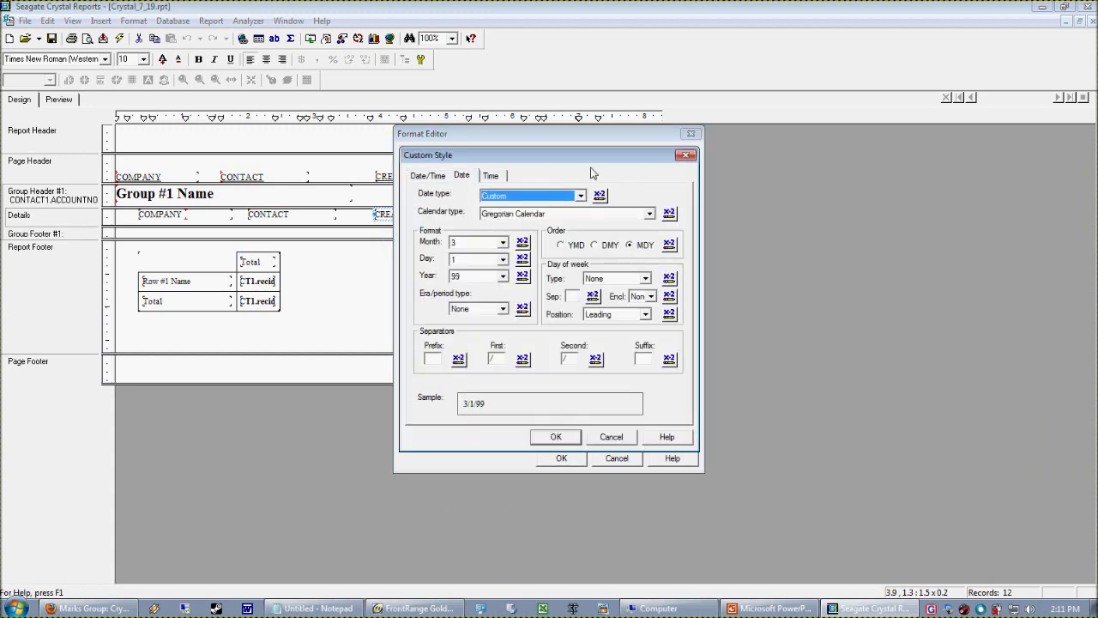
left_click_drag(580, 160, 734, 105)
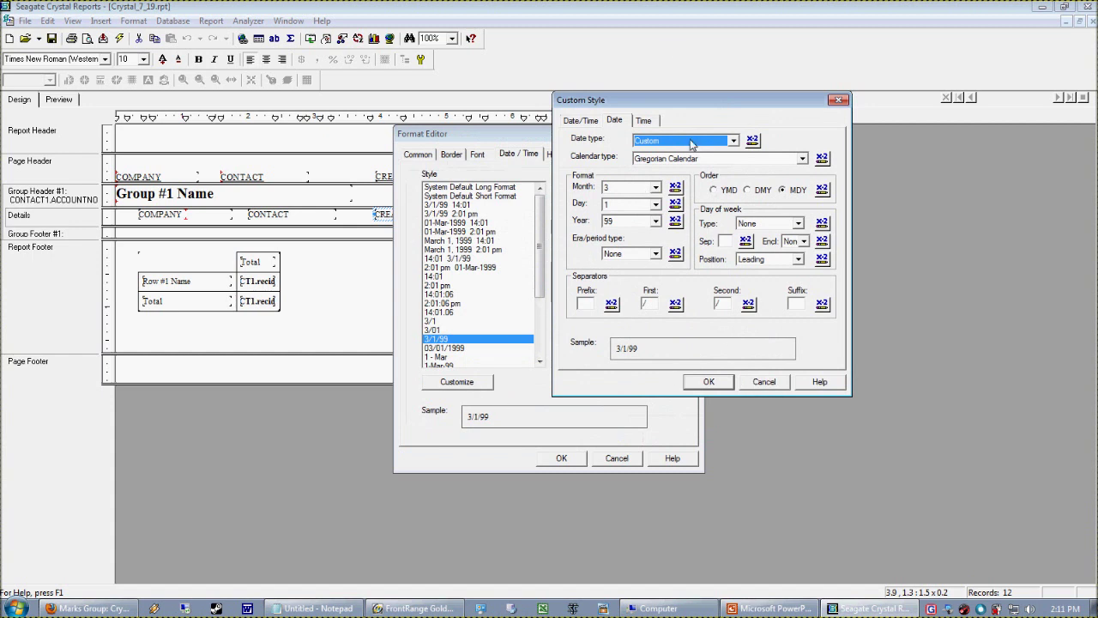
left_click(615, 122)
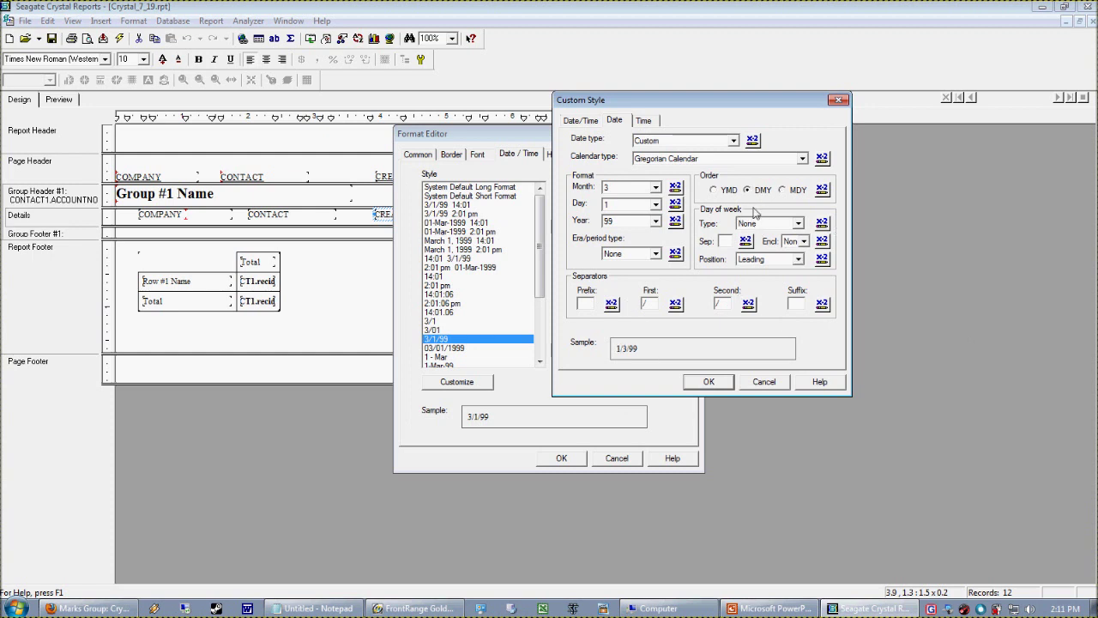
Step: Set the date order to DMY with separators D and M and suffix Y
left_click(763, 191)
left_click(650, 305)
left_click(729, 308)
left_click(659, 309)
type("D")
double_click(735, 307)
type("M")
left_click(798, 304)
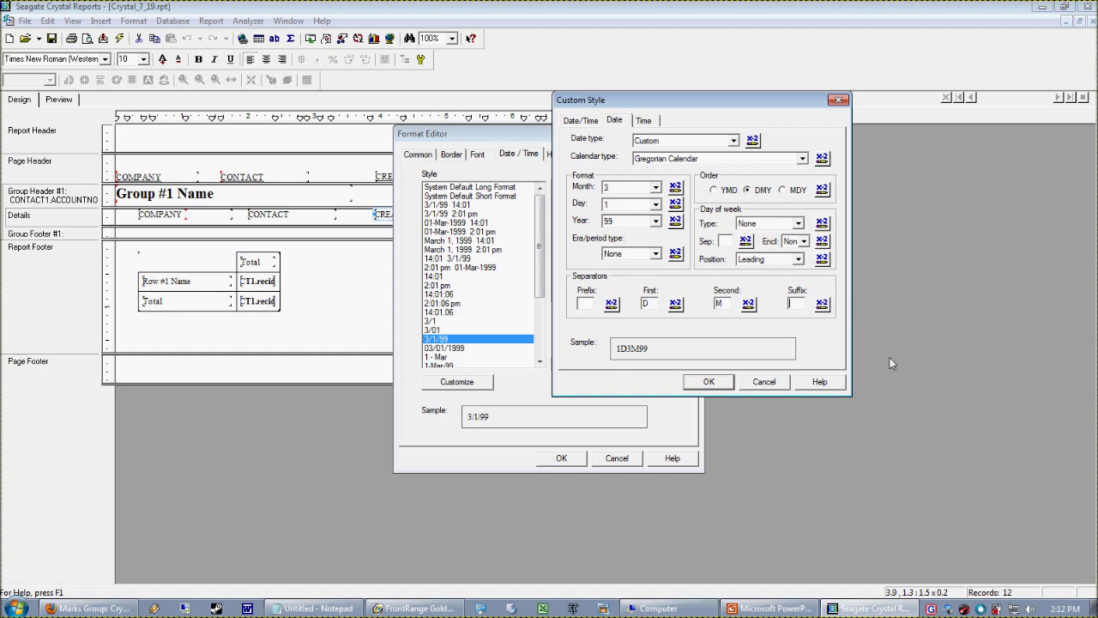
type("Y")
Step: Apply the custom style and preview CREATEON dates like 8D4M10Y and 21D12M10Y
left_click(709, 382)
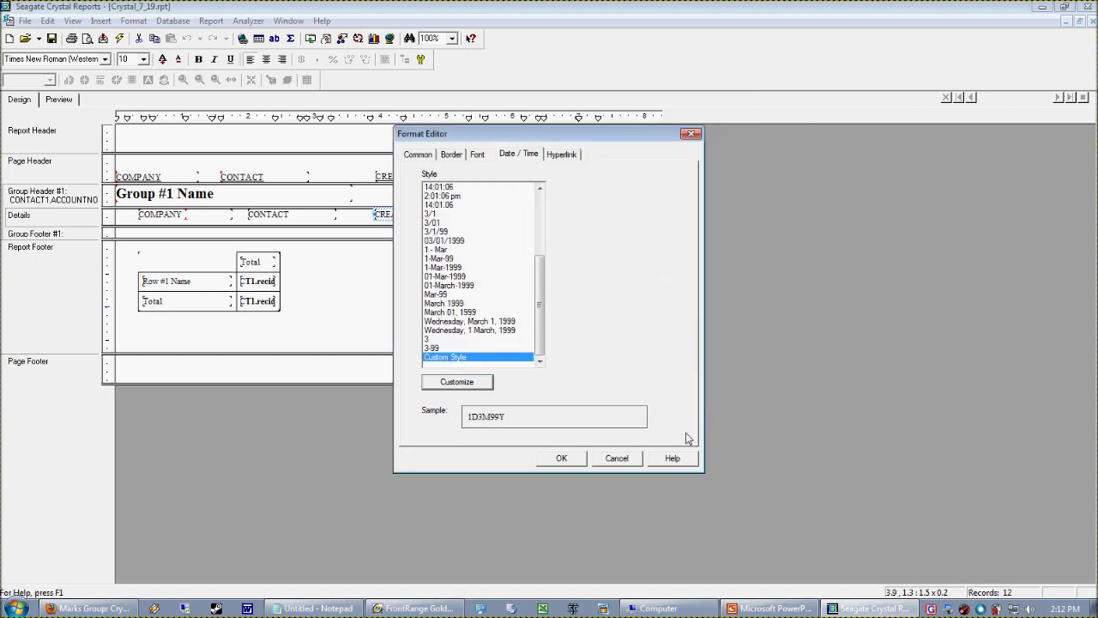
left_click(564, 458)
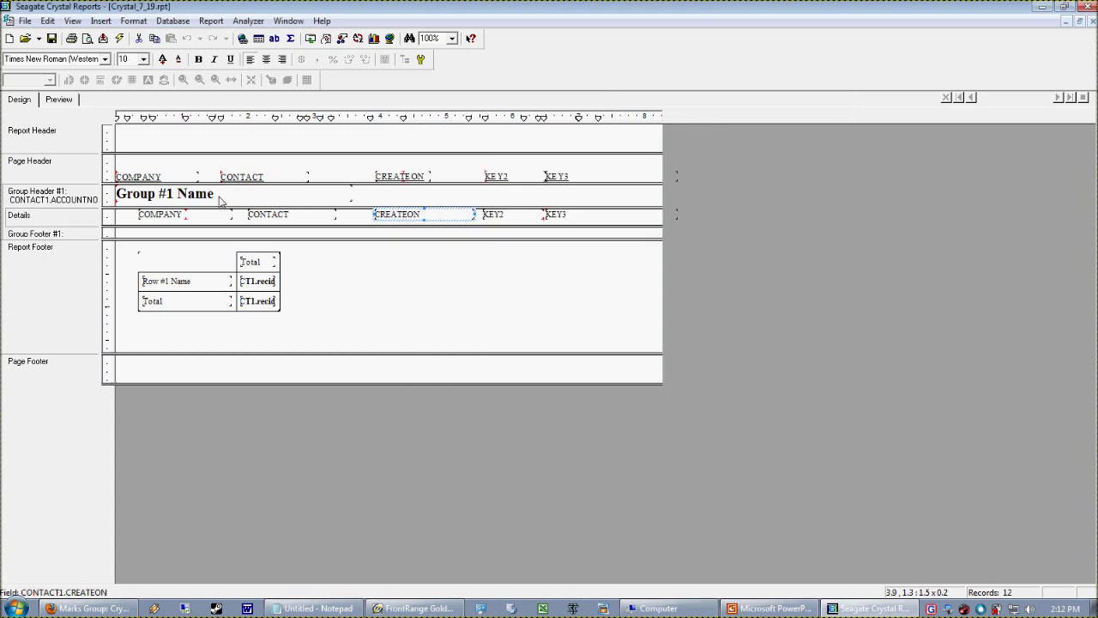
left_click(60, 99)
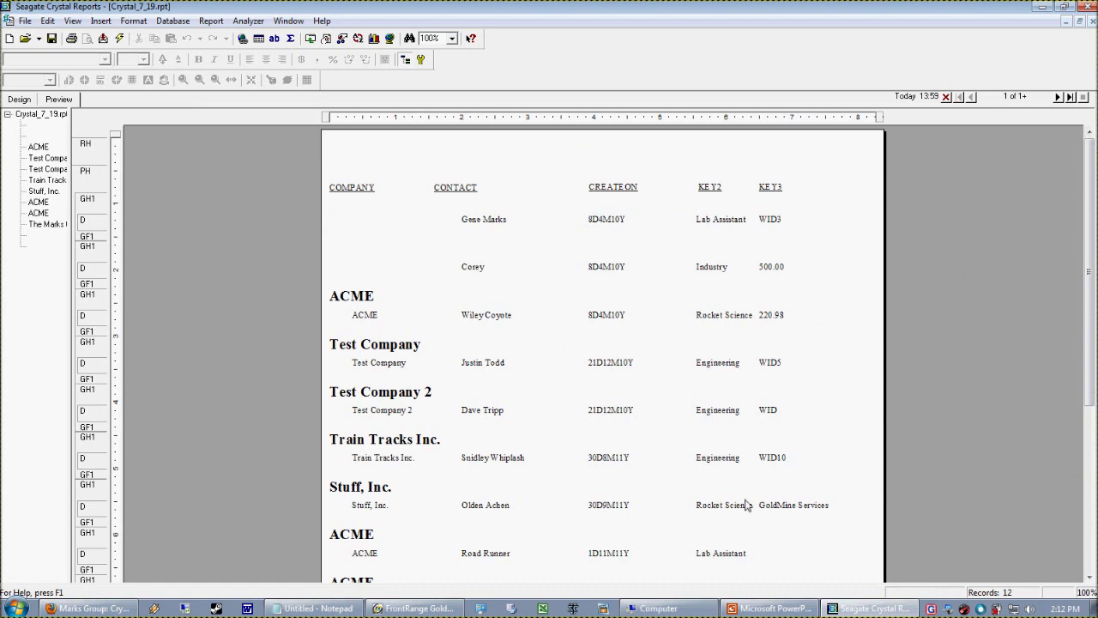
left_click(624, 414)
left_click(616, 460)
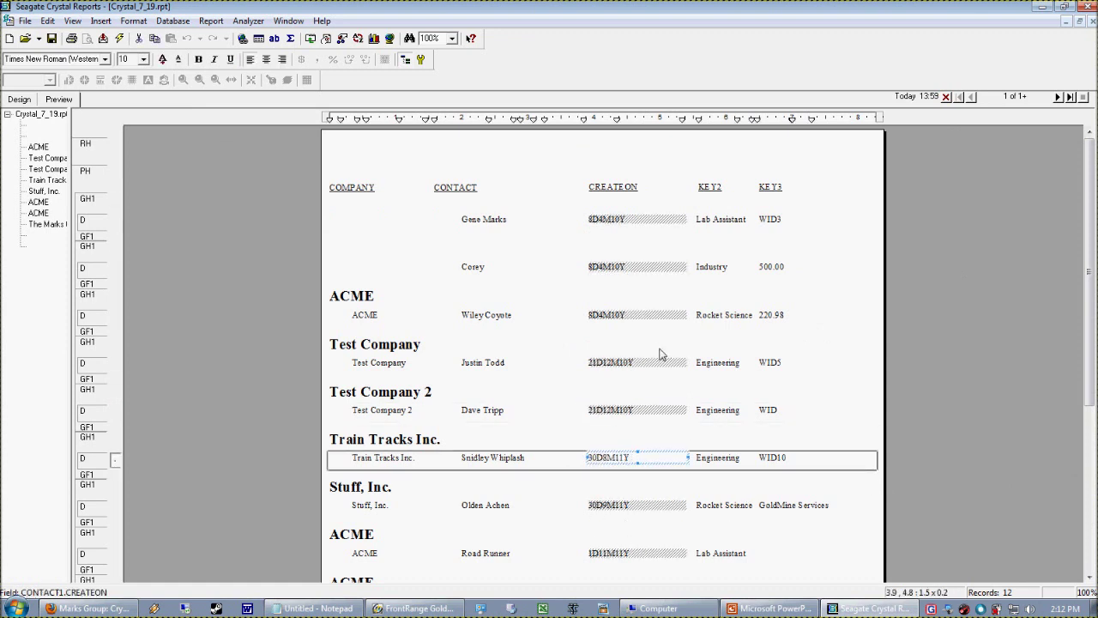
right_click(627, 223)
Step: In the CREATEON custom date style, show the month as a short name like Mar
left_click(676, 250)
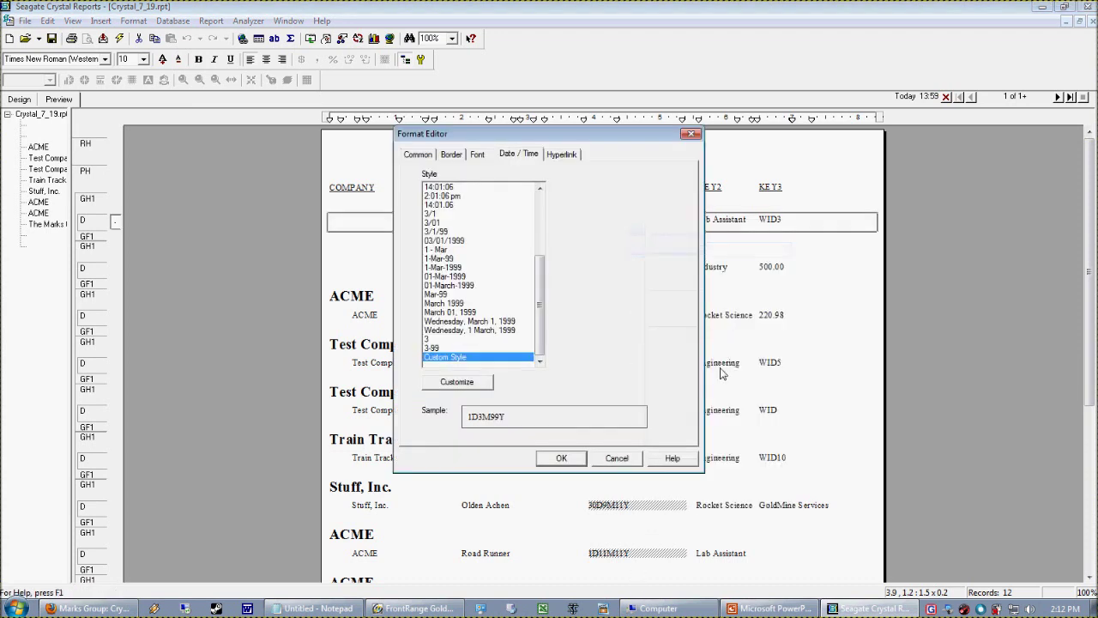
left_click(470, 387)
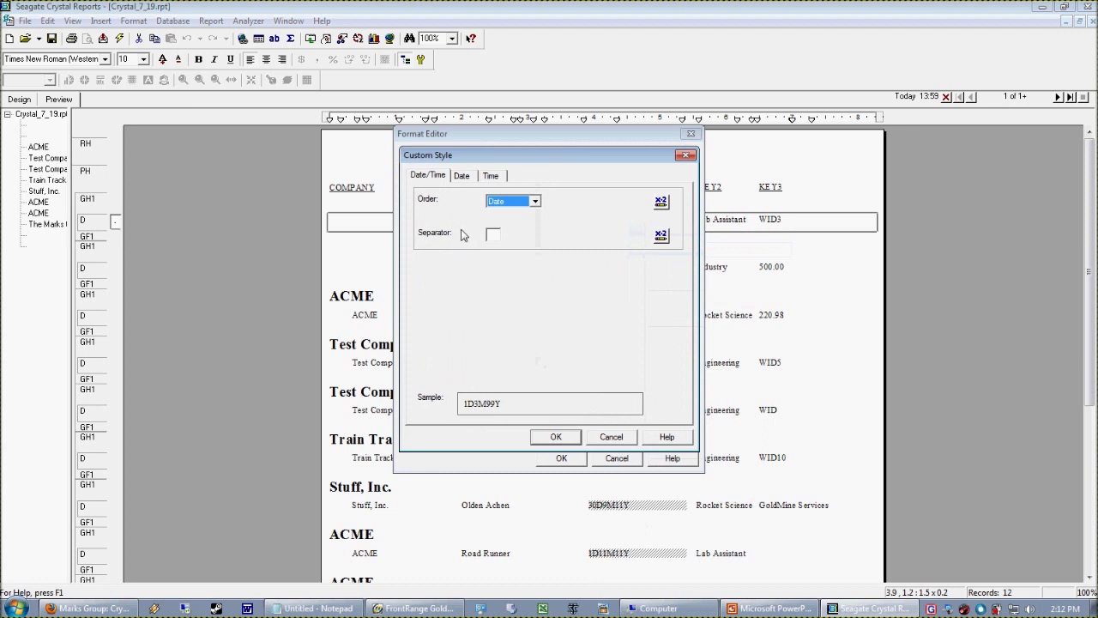
left_click(462, 175)
left_click_drag(535, 158, 708, 113)
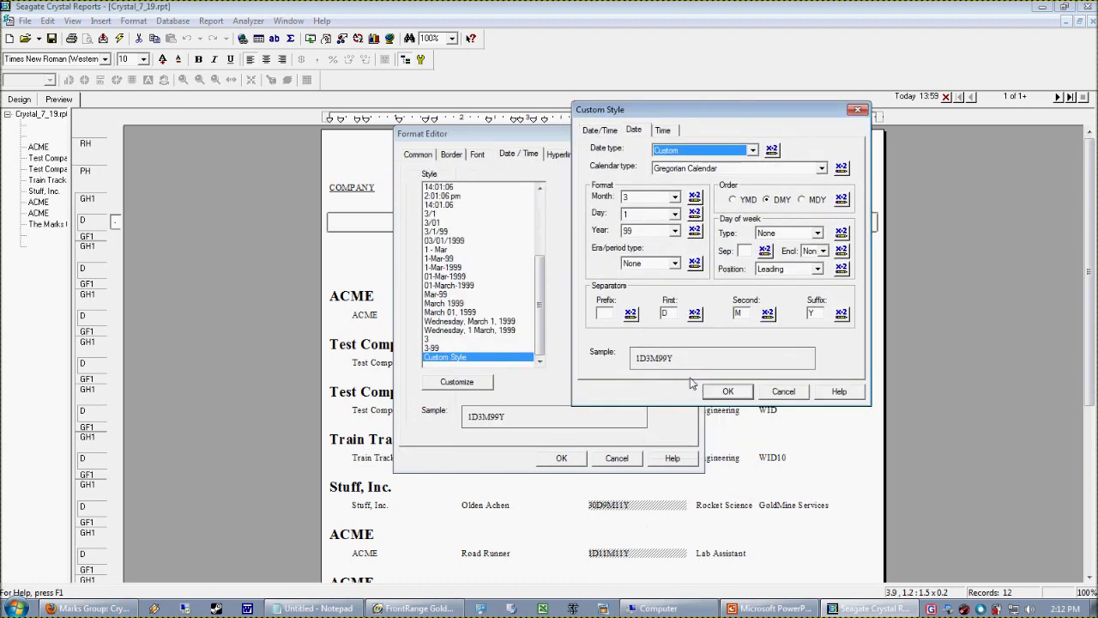
left_click(761, 169)
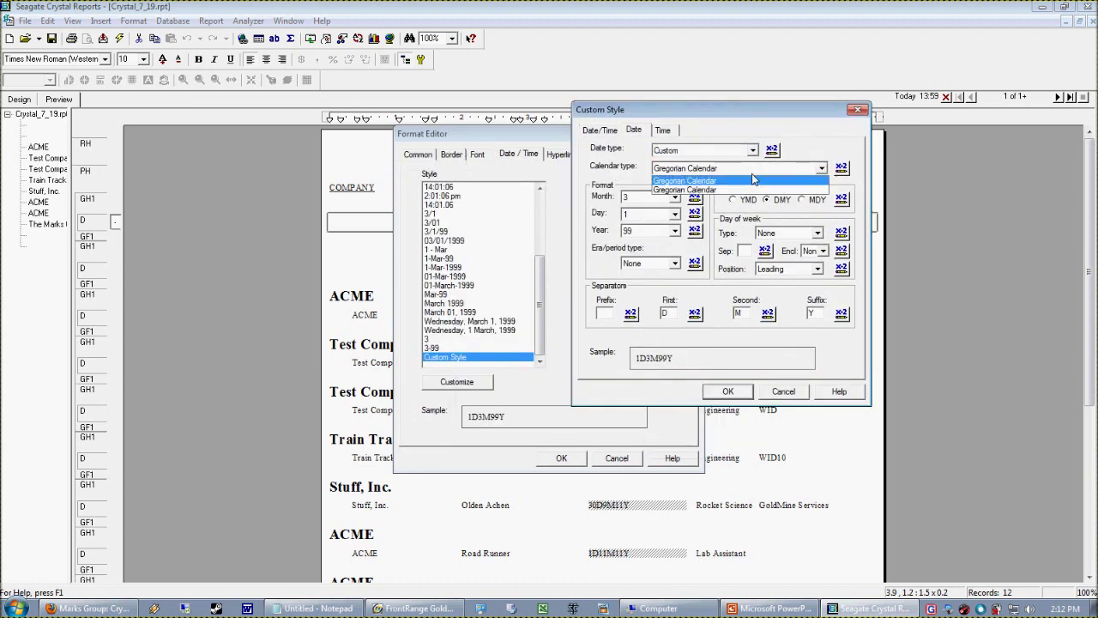
left_click(756, 180)
left_click(642, 198)
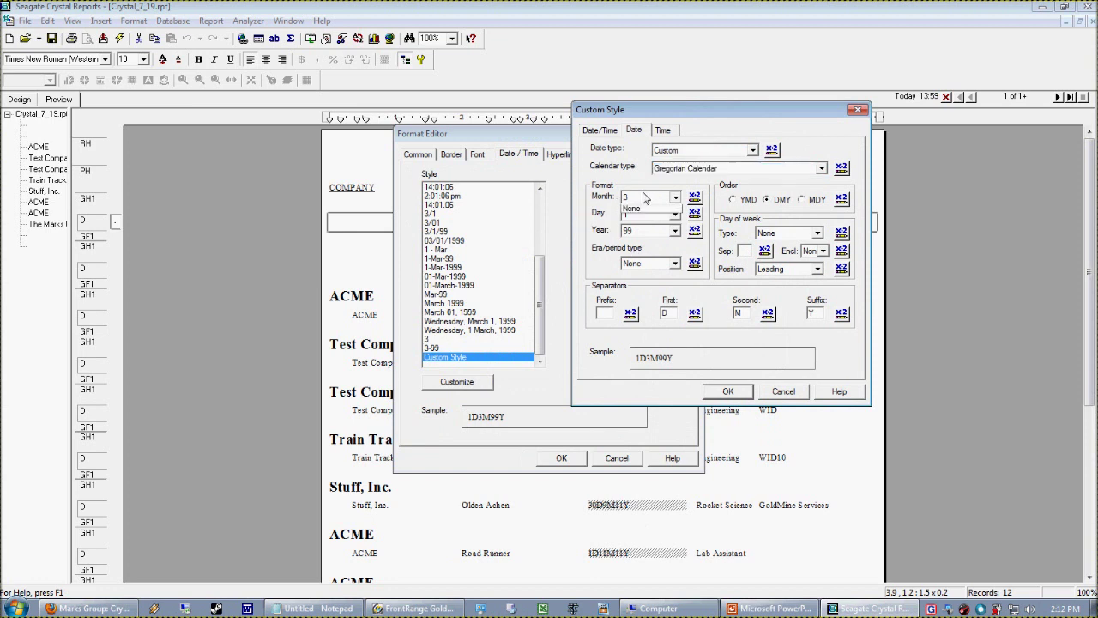
left_click(640, 198)
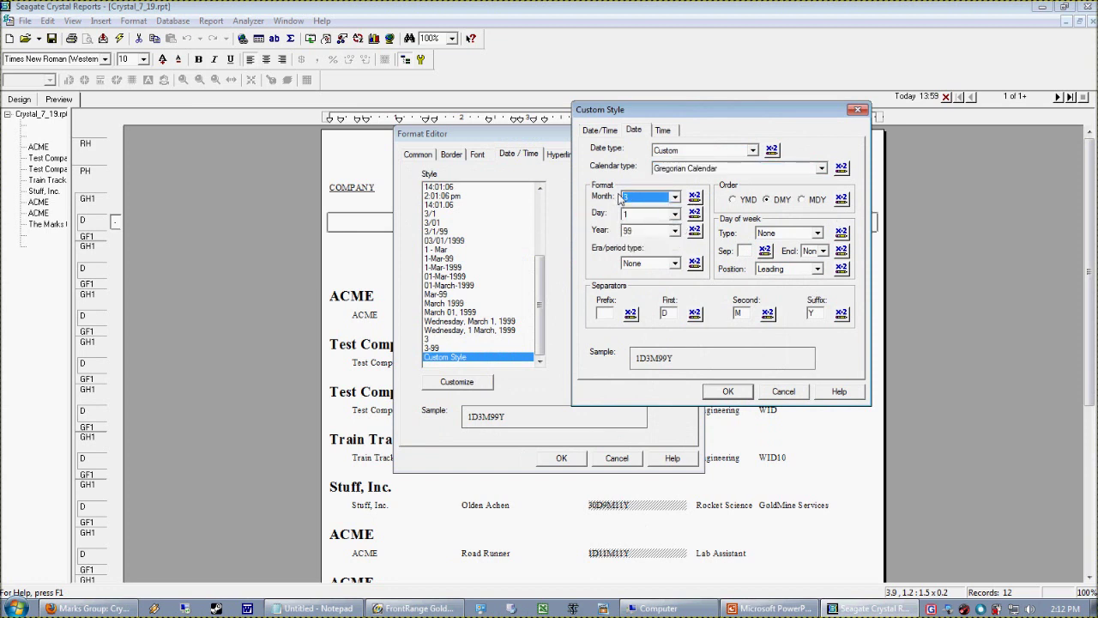
left_click(650, 200)
left_click(639, 234)
Step: Keep the day as a plain number and drop the year digits from the date
left_click(642, 213)
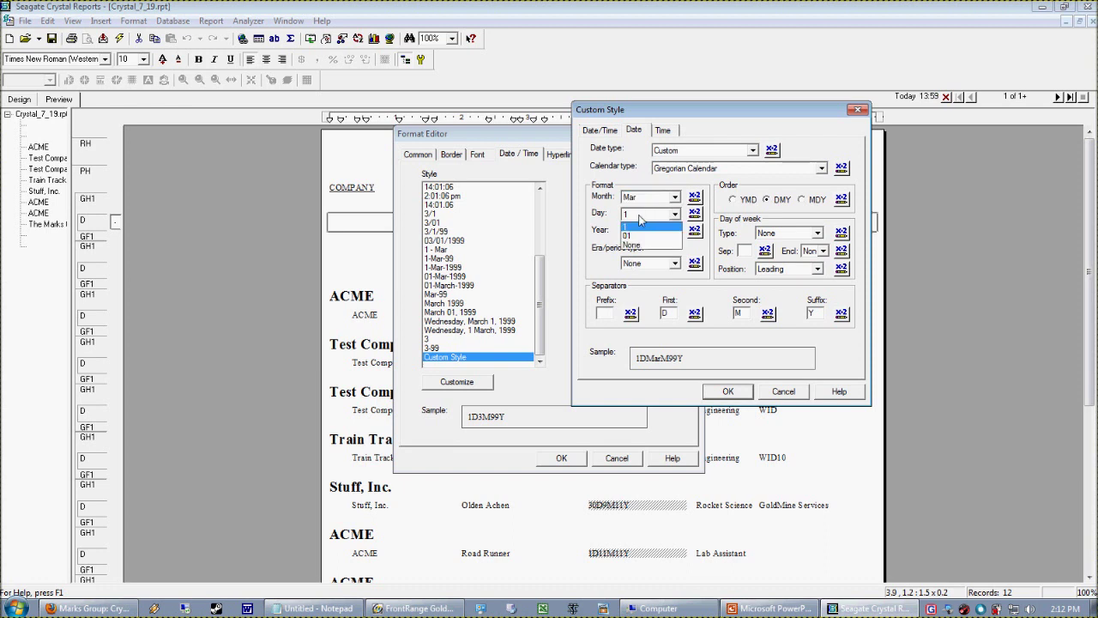
left_click(641, 224)
left_click(642, 232)
left_click(642, 232)
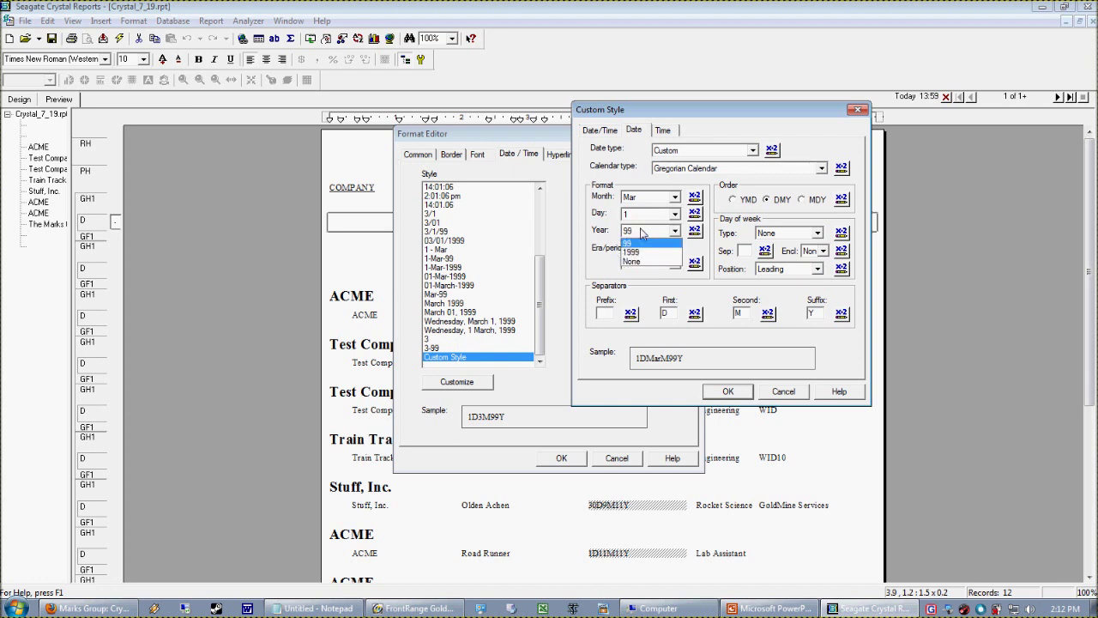
left_click(639, 241)
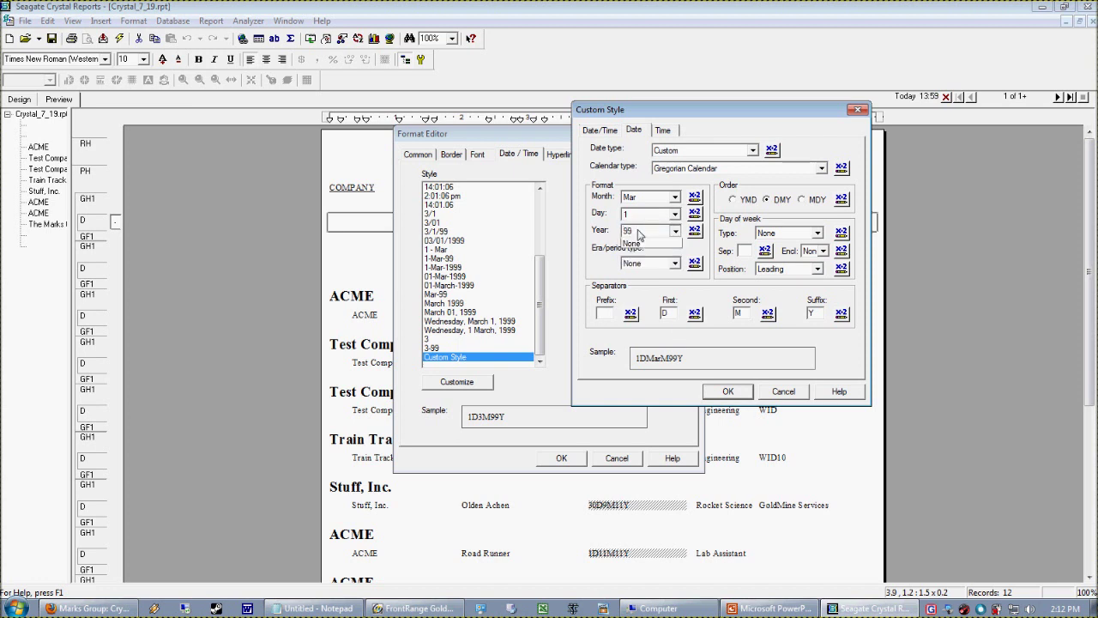
left_click(642, 231)
left_click(651, 269)
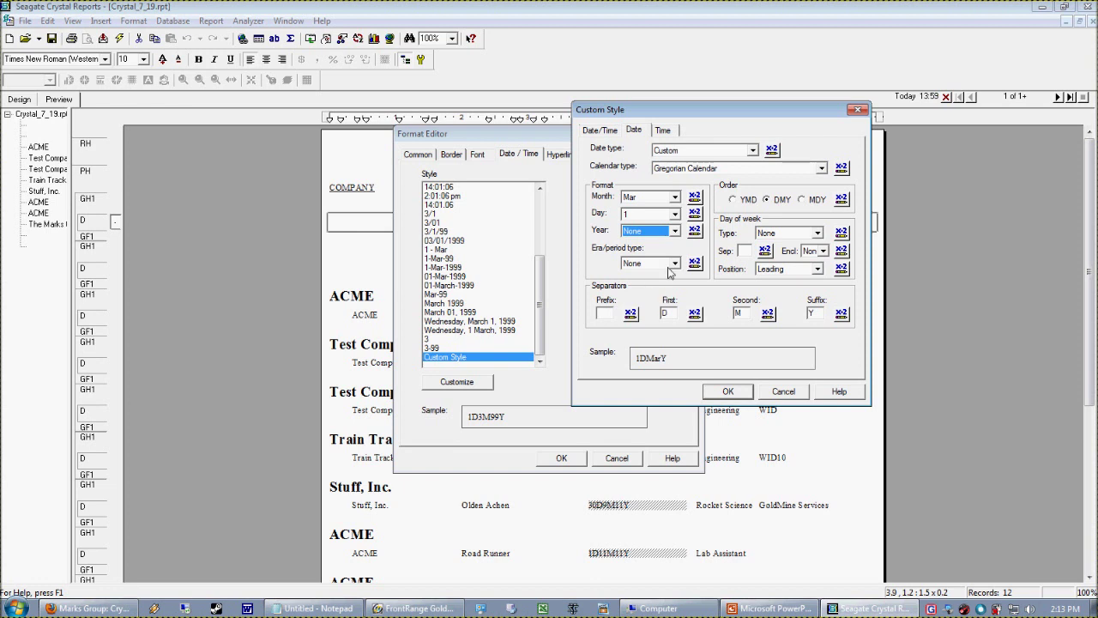
Step: Edit the day and year separators and apply the style, giving dates like 8DAprY
double_click(667, 314)
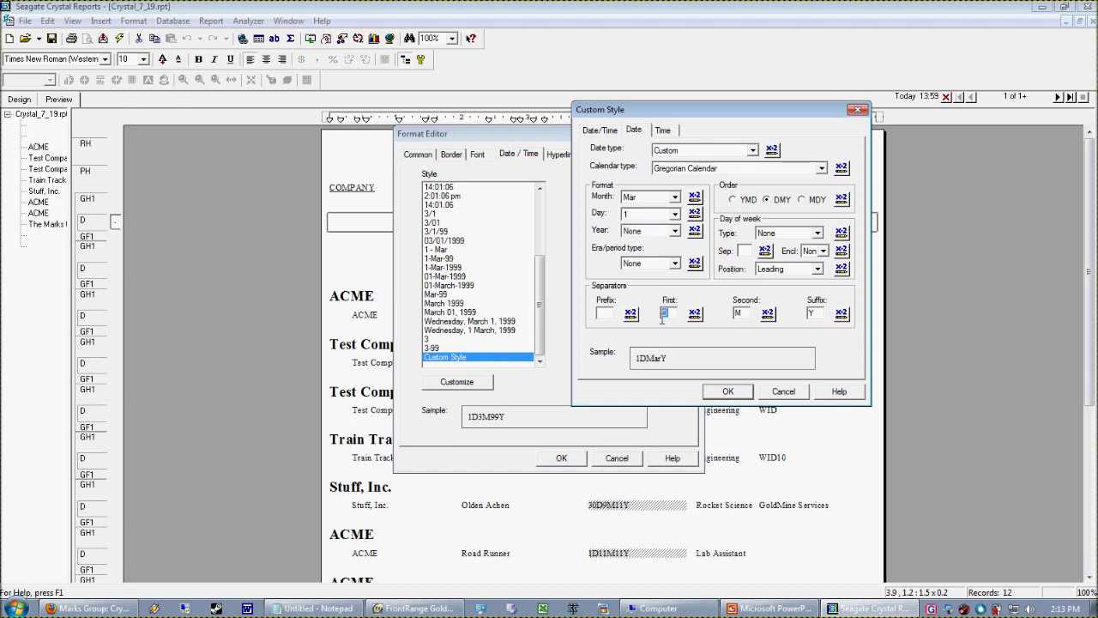
double_click(738, 313)
double_click(812, 313)
left_click(725, 395)
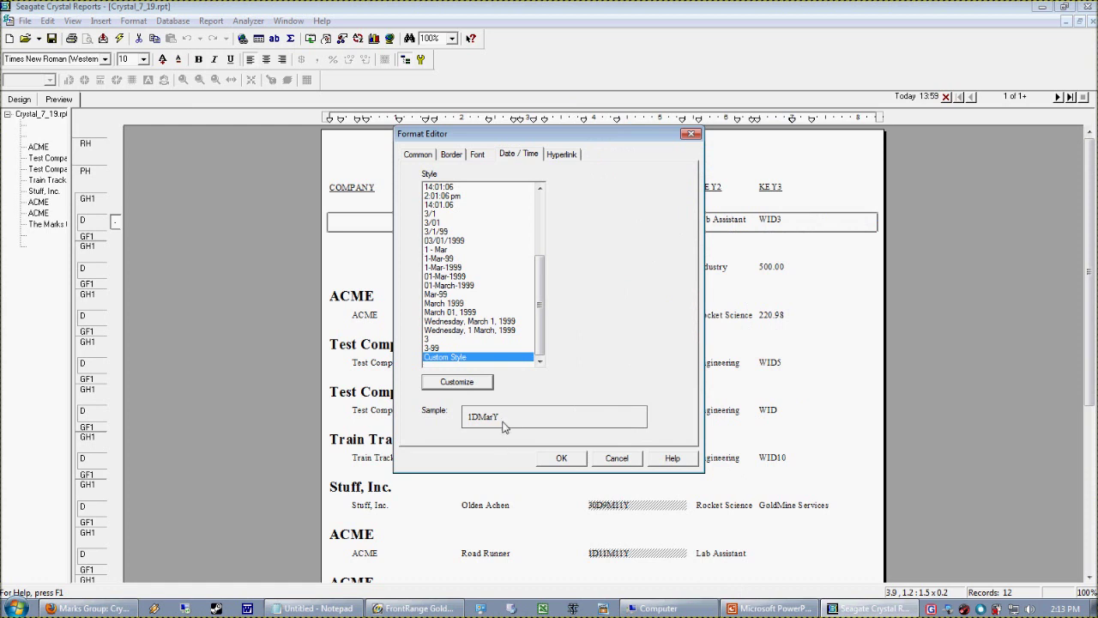
left_click(567, 458)
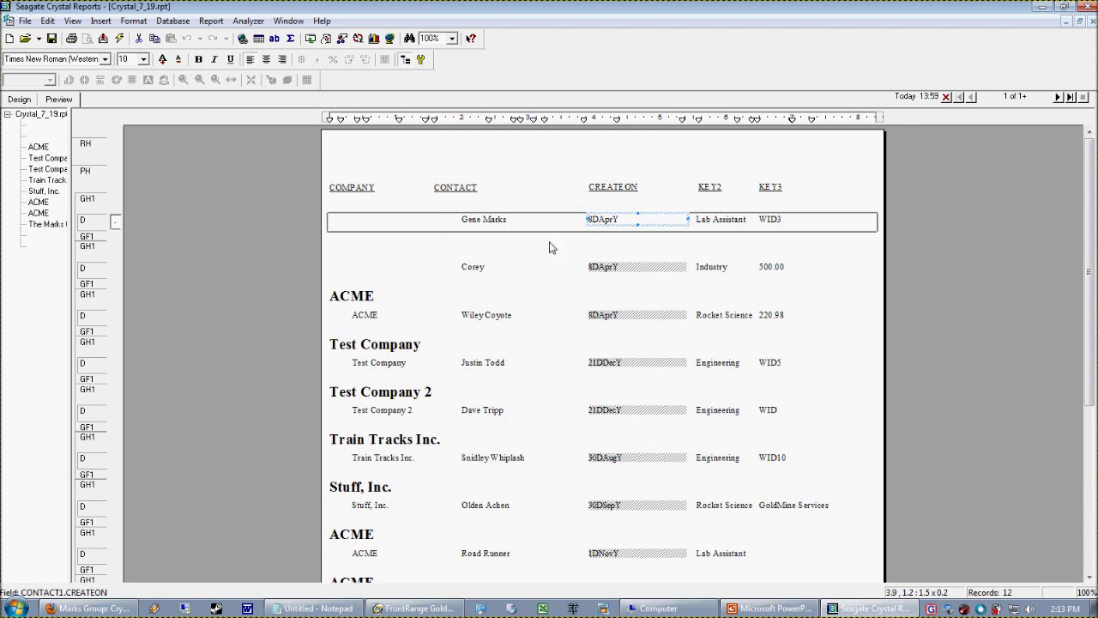
Step: Revert CREATEON to the 3/1/99 style so dates read 4/8/10, then bring up the PowerPoint tips slide
right_click(615, 226)
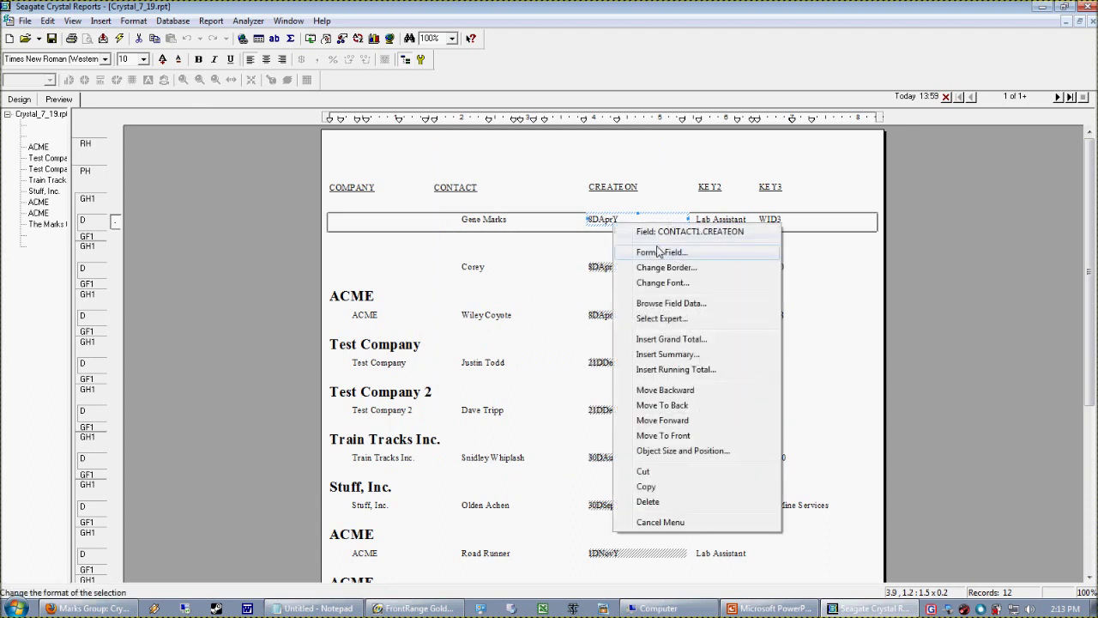
left_click(658, 251)
left_click_drag(589, 122, 778, 79)
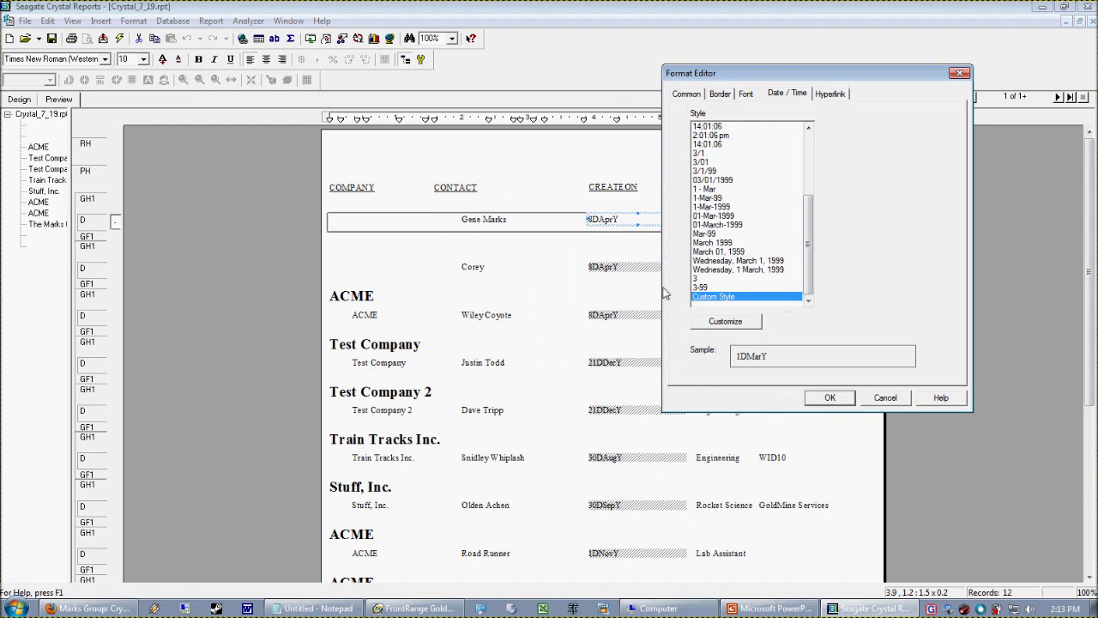
left_click(715, 235)
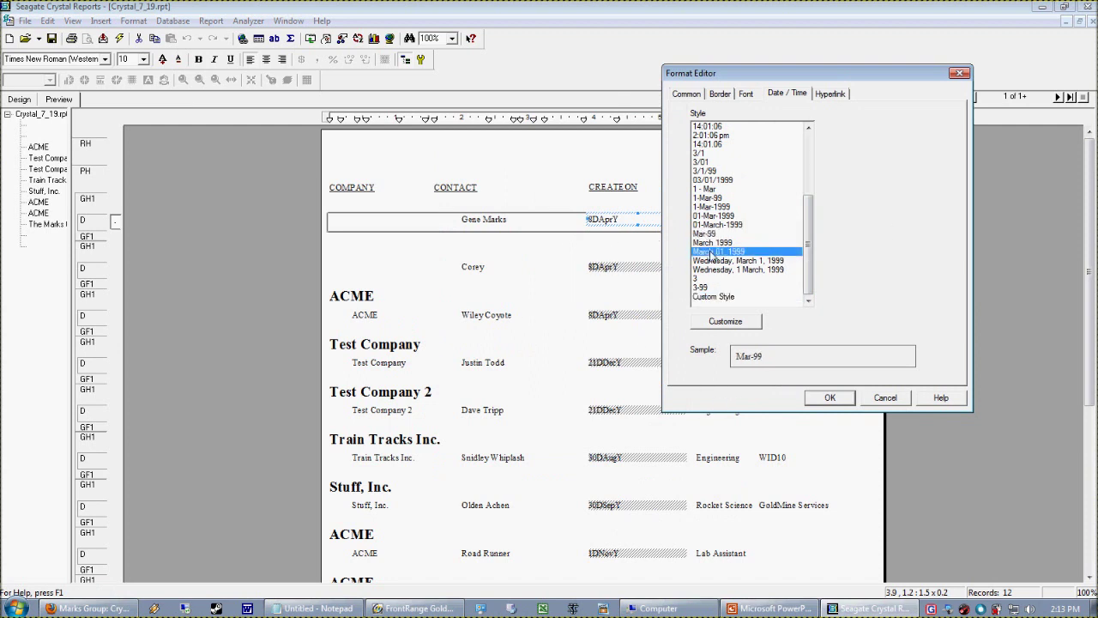
left_click(707, 287)
left_click(723, 222)
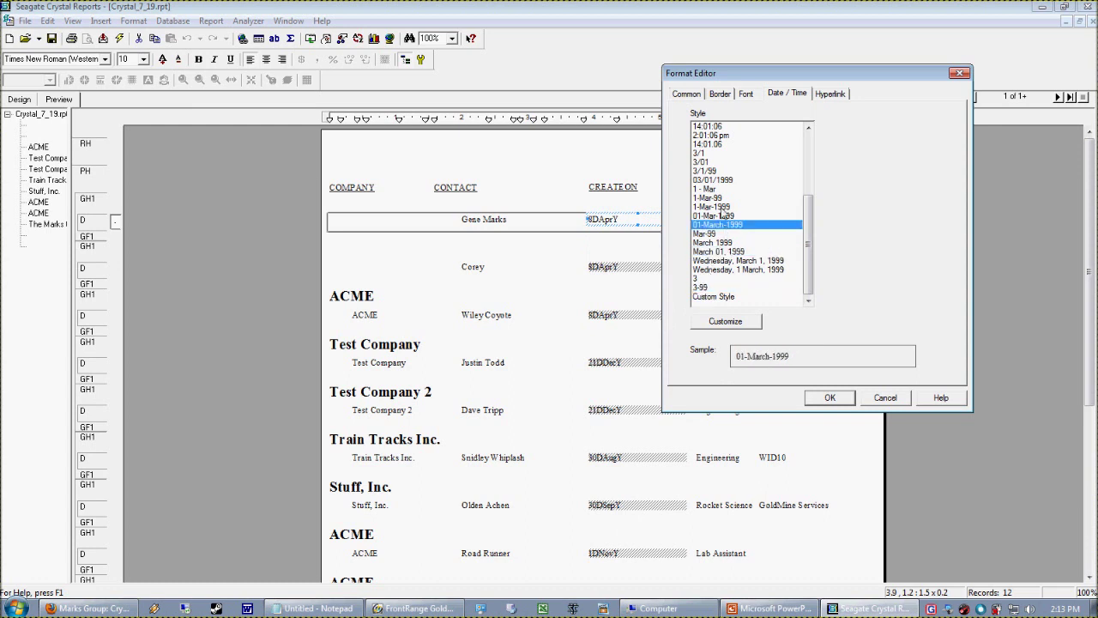
left_click(717, 197)
left_click(714, 180)
left_click(709, 171)
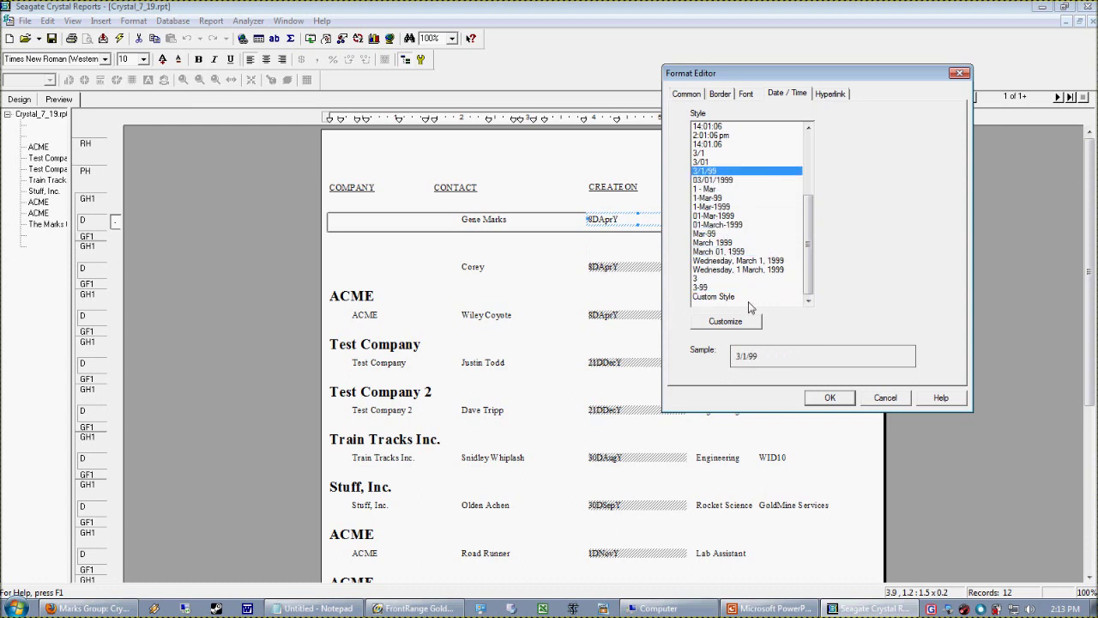
left_click(815, 397)
left_click(562, 301)
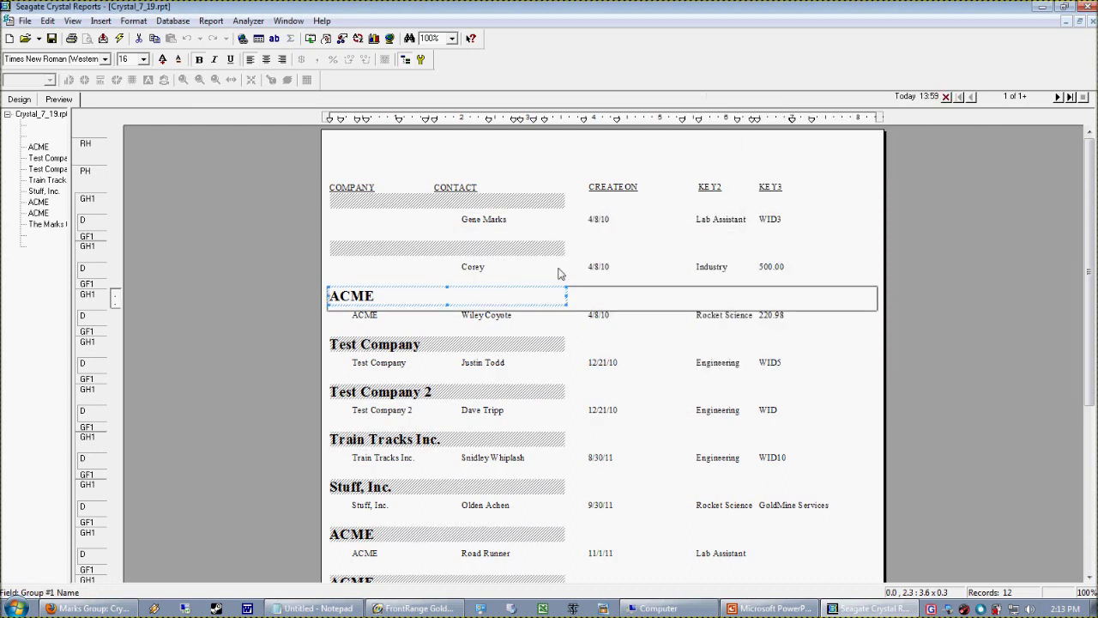
left_click(768, 608)
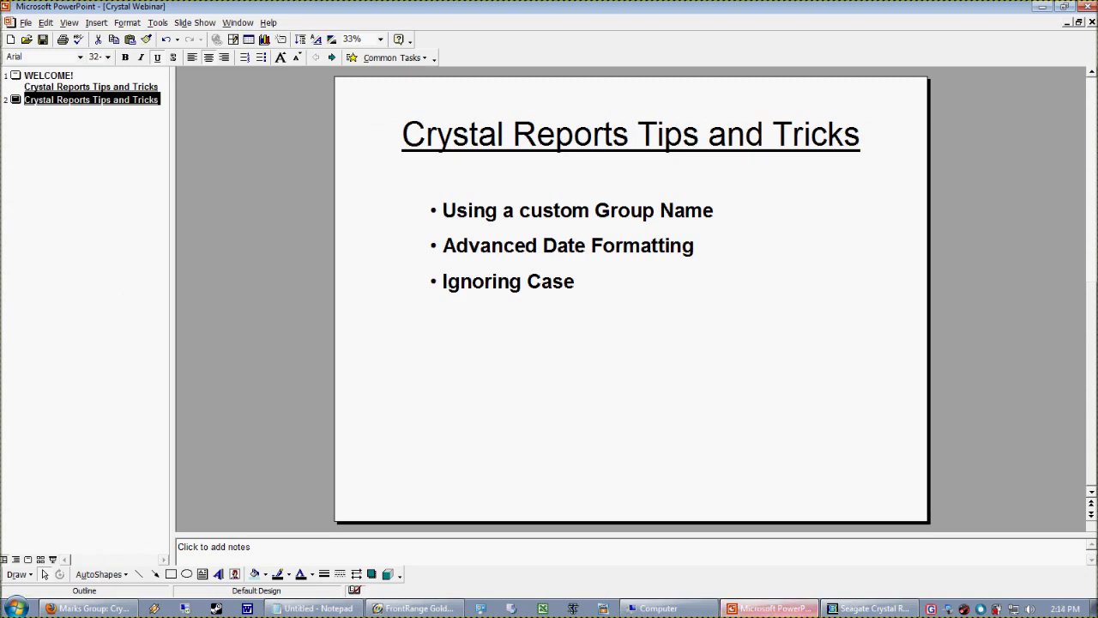
Step: Switch from PowerPoint back to Crystal Reports and show the report in Design view
key("alt+Tab")
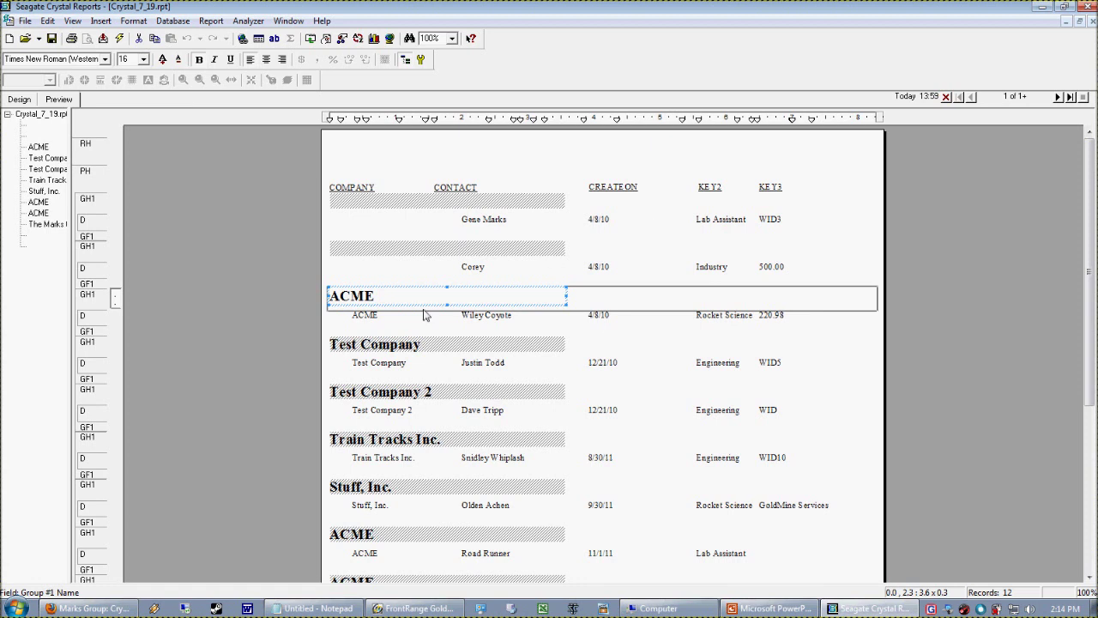
left_click(19, 99)
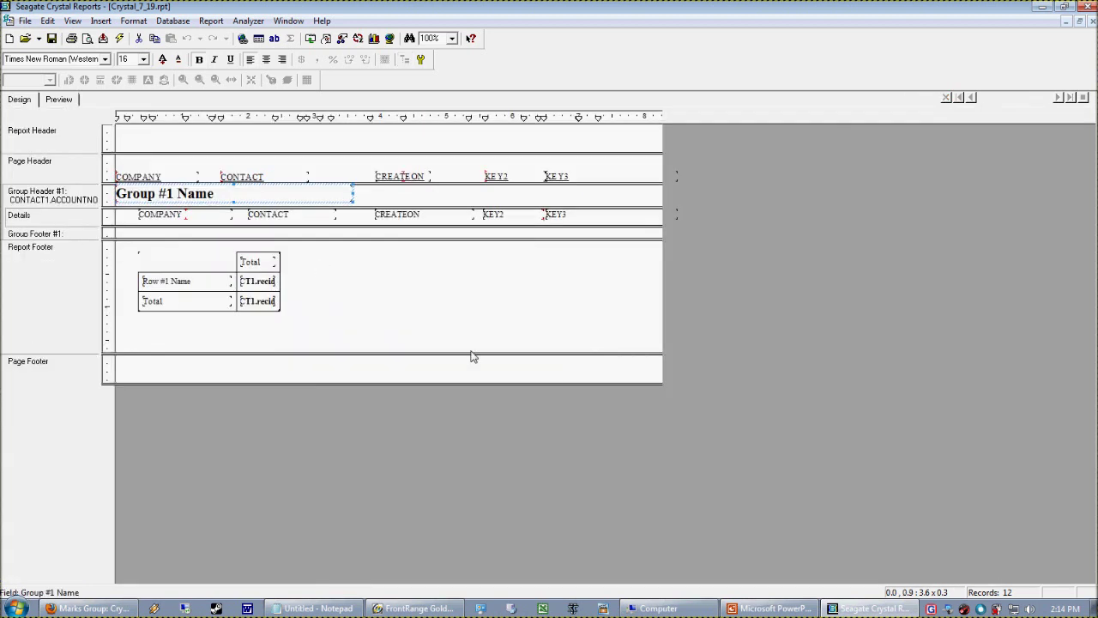
Step: Drag the Details section taller so contact rows are spaced apart, and preview the result
left_click(383, 309)
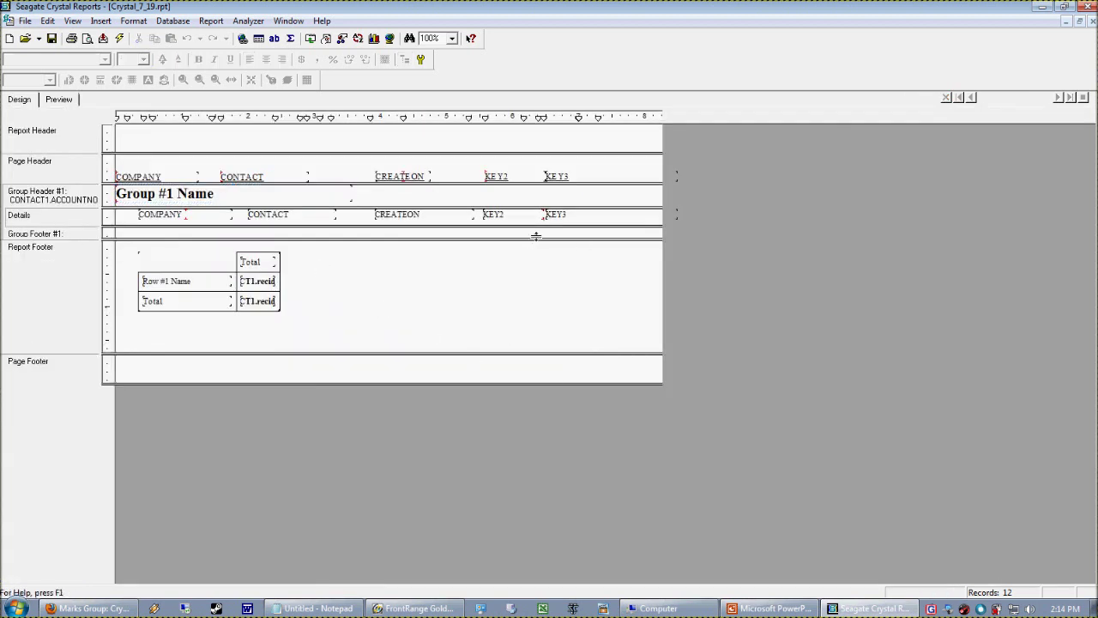
left_click_drag(527, 227, 519, 275)
left_click(59, 100)
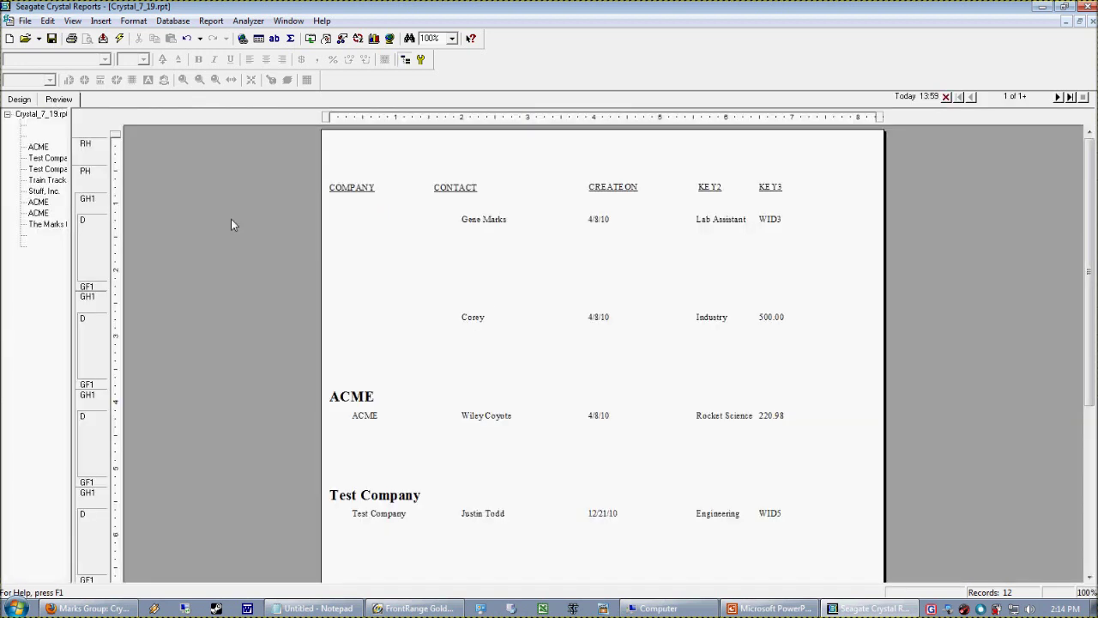
Step: Check the spaced rows in Preview, return to Design, and bring GoldMine to the front
scroll(652, 485, "down", 3)
scroll(612, 461, "up", 3)
left_click(20, 100)
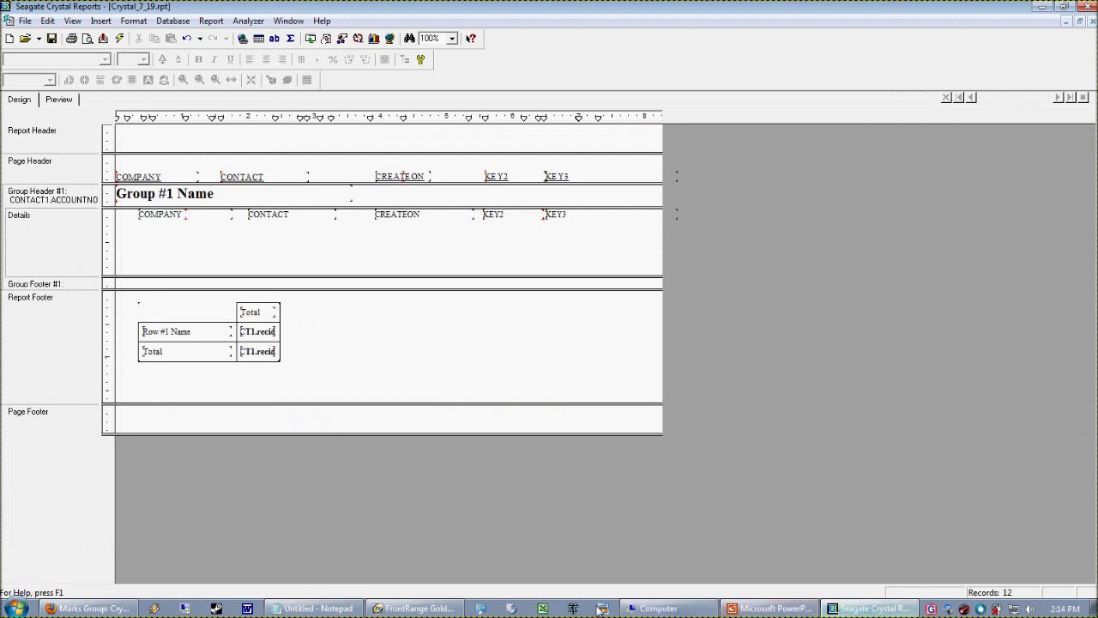
left_click(410, 607)
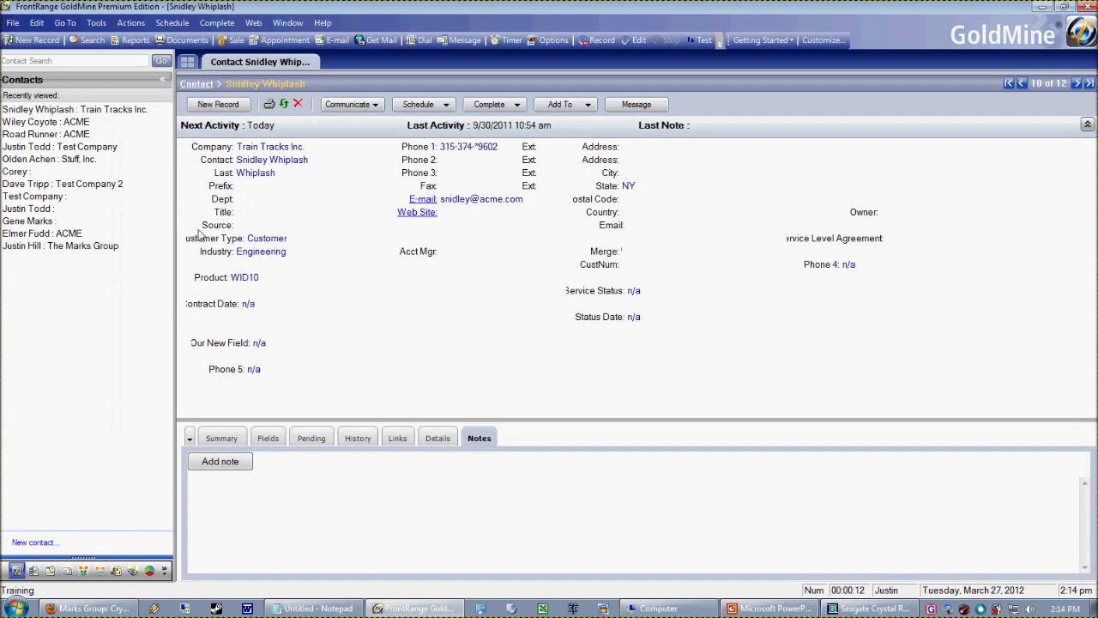
Step: Search contacts by Industry starting with 'r' and open the Stuff, Inc. record
double_click(218, 257)
type("r")
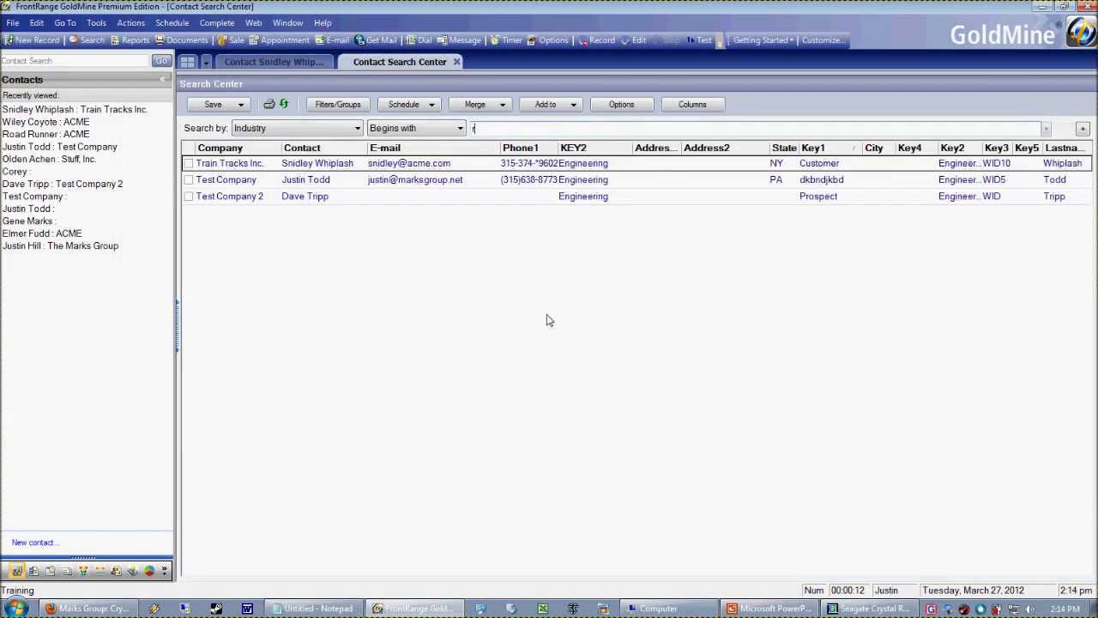
double_click(561, 184)
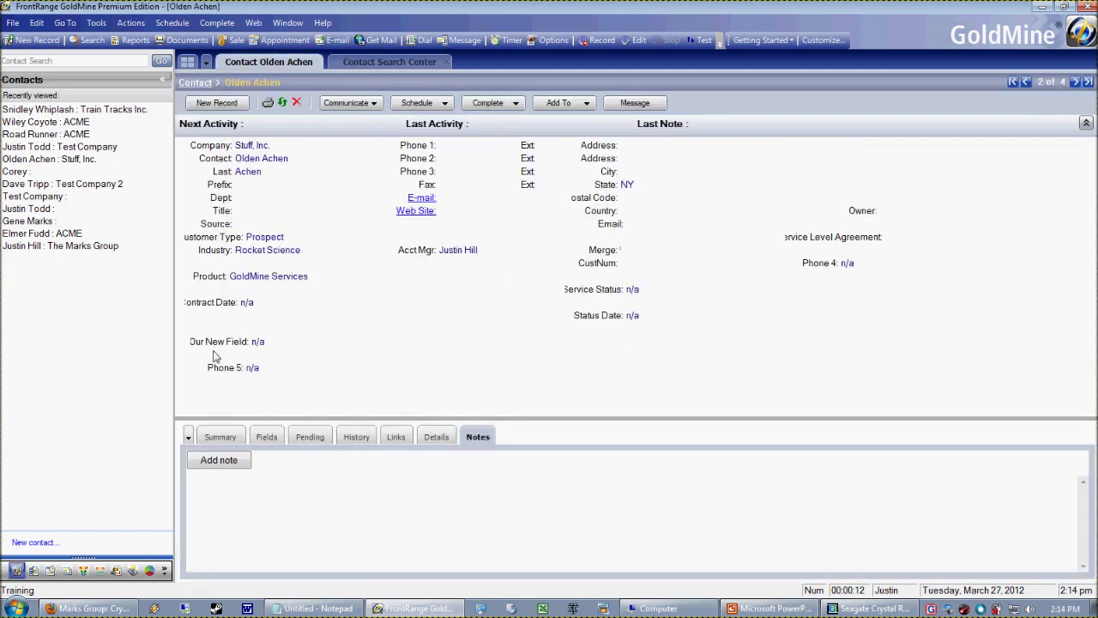
Step: Change the Stuff, Inc. Industry value to lowercase 'rocket science'
left_click(244, 257)
left_click(244, 258)
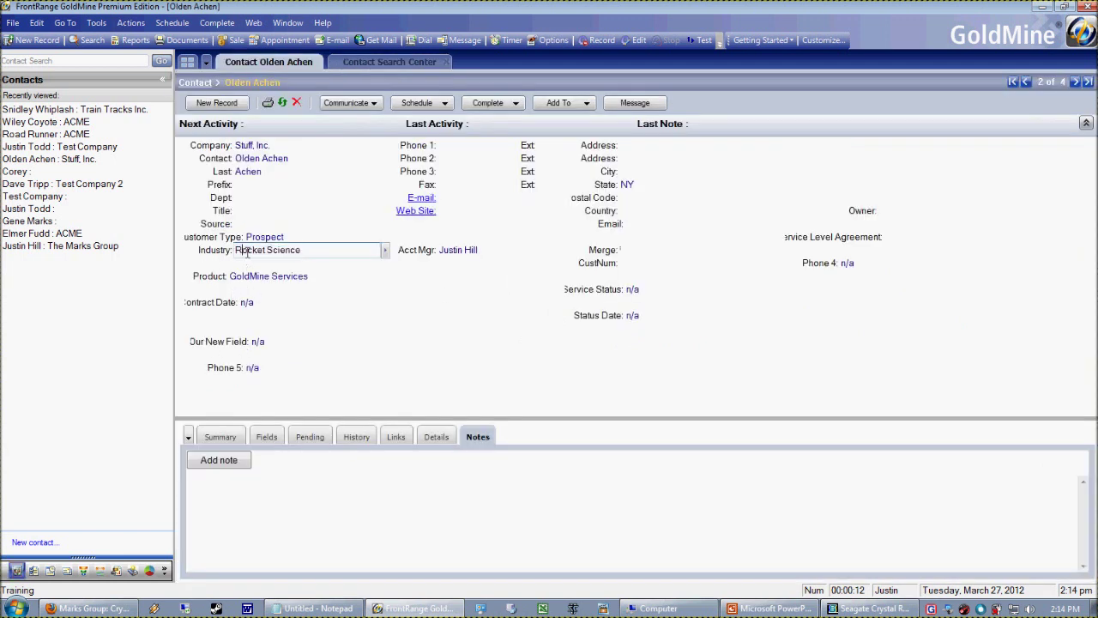
key("BackSpace")
type("r")
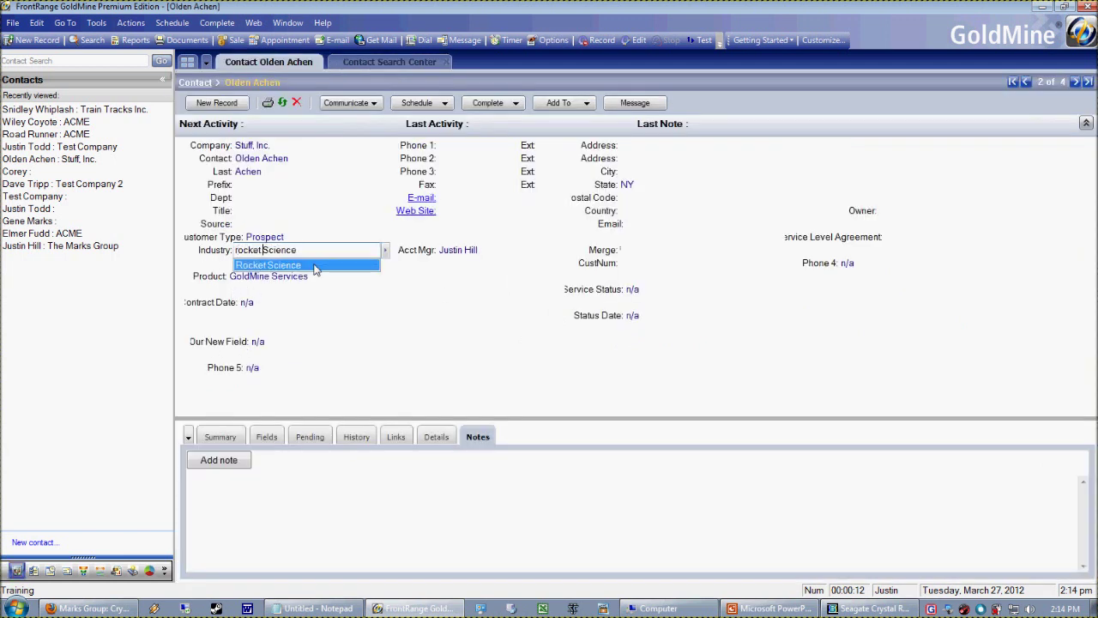
left_click(314, 265)
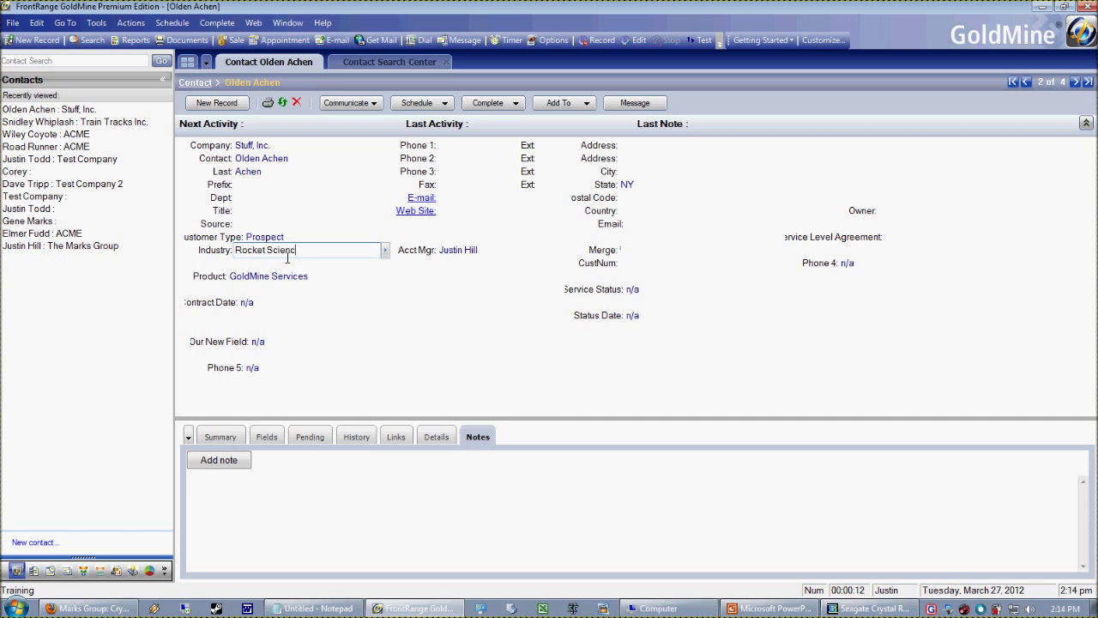
key("BackSpace")
key("BackSpace")
key("BackSpace")
key("BackSpace")
key("BackSpace")
key("BackSpace")
key("BackSpace")
key("BackSpace")
key("BackSpace")
key("BackSpace")
key("BackSpace")
key("BackSpace")
key("BackSpace")
type("rocket")
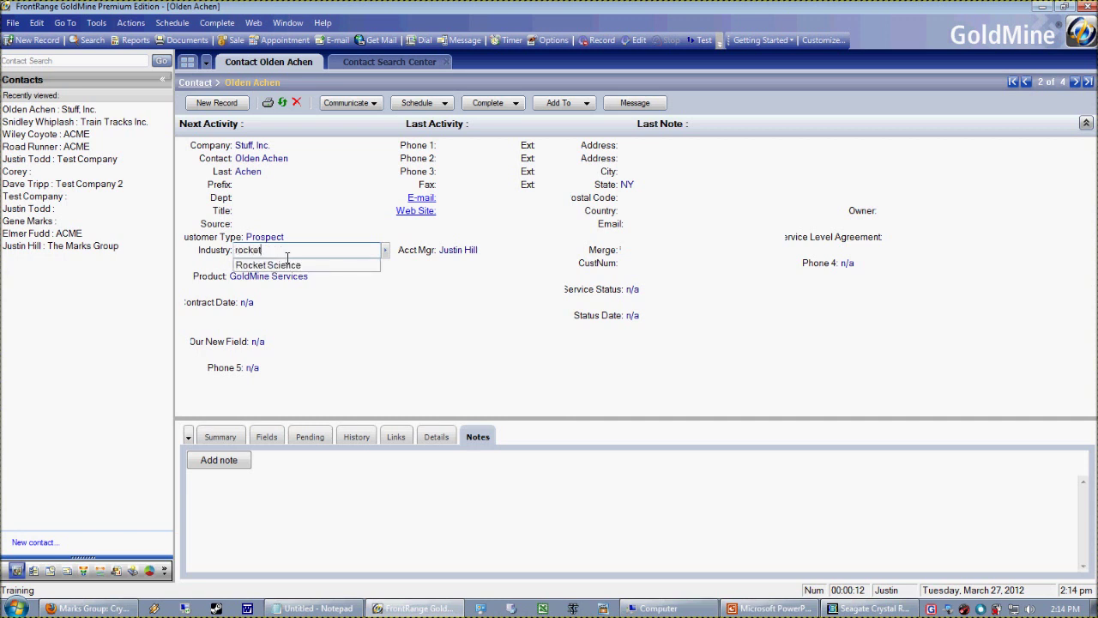
type(" science")
key("Return")
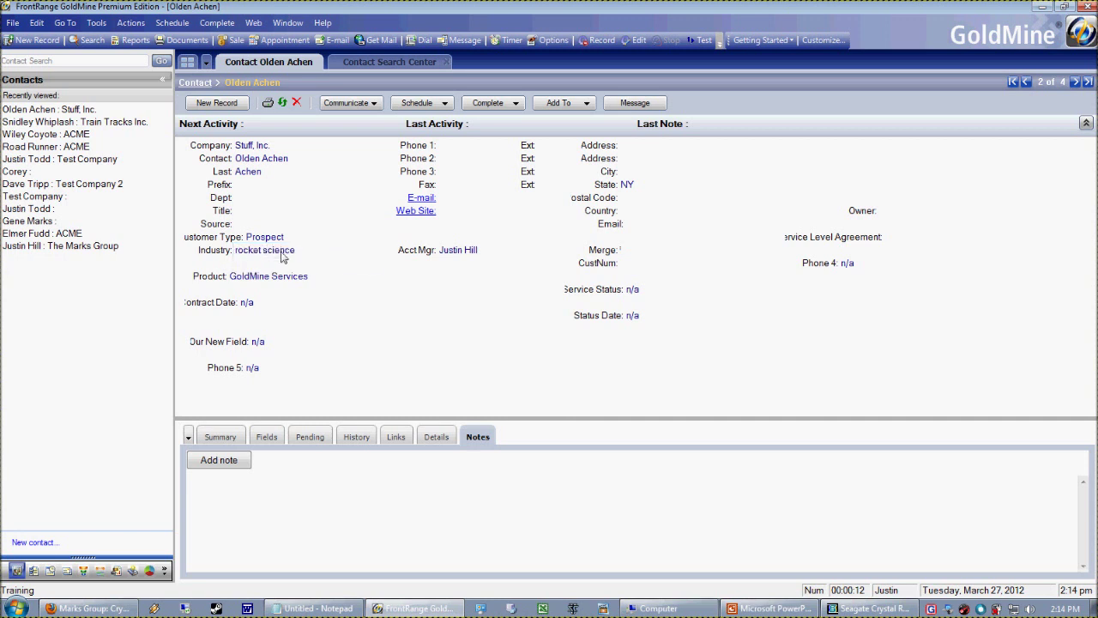
Step: Find the 'rocket science' contacts, open ACME, and retype its Industry as 'rocket science'
left_click(216, 251)
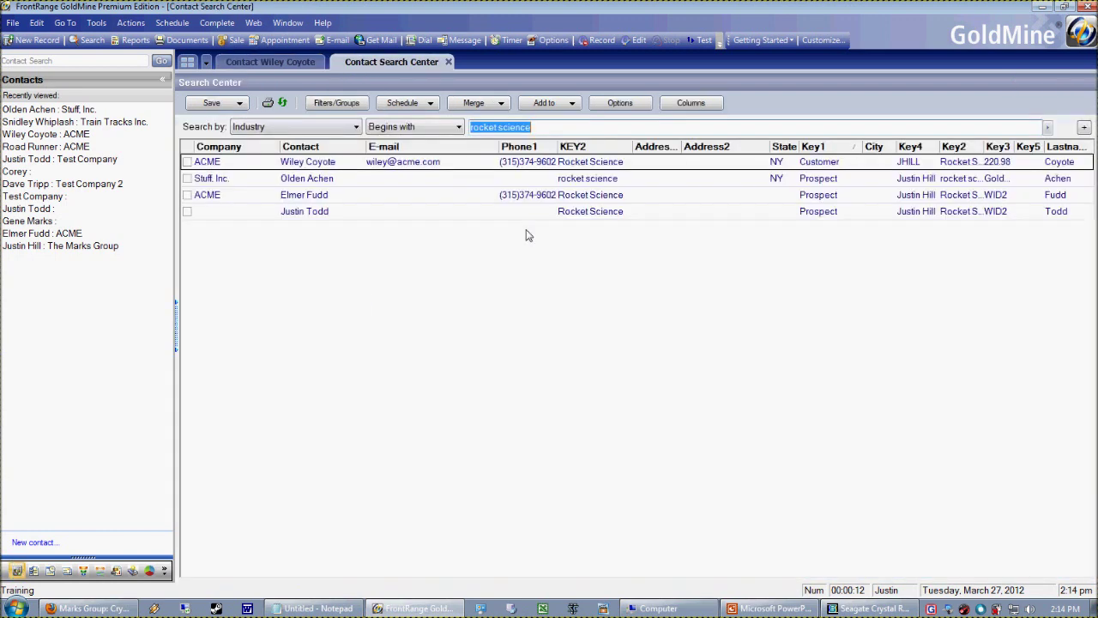
double_click(577, 200)
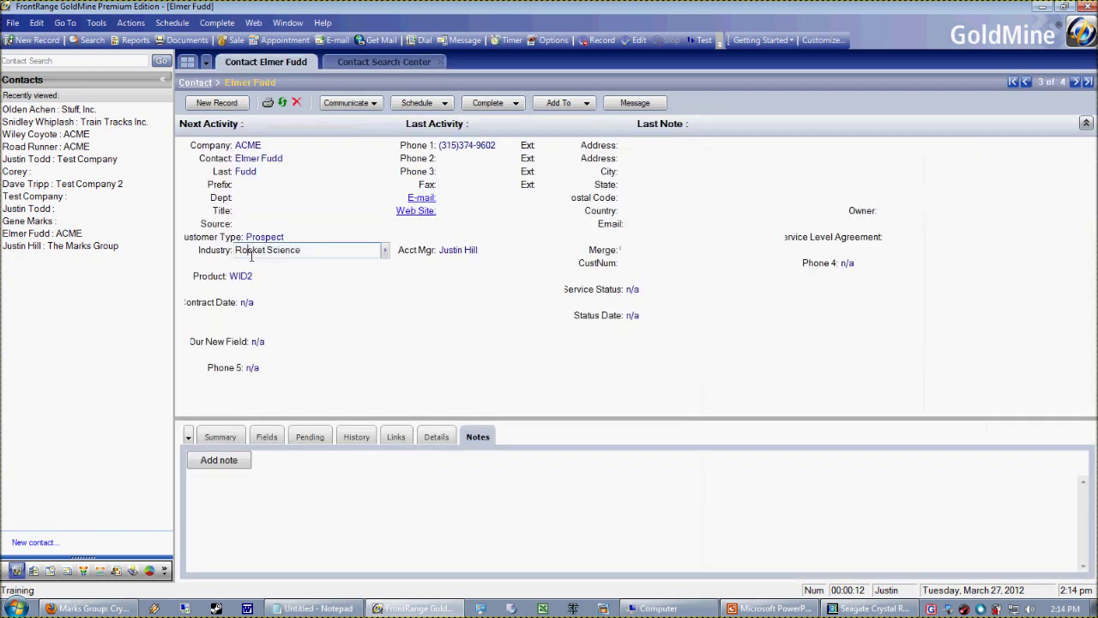
left_click_drag(323, 252, 196, 254)
type("rocket sci")
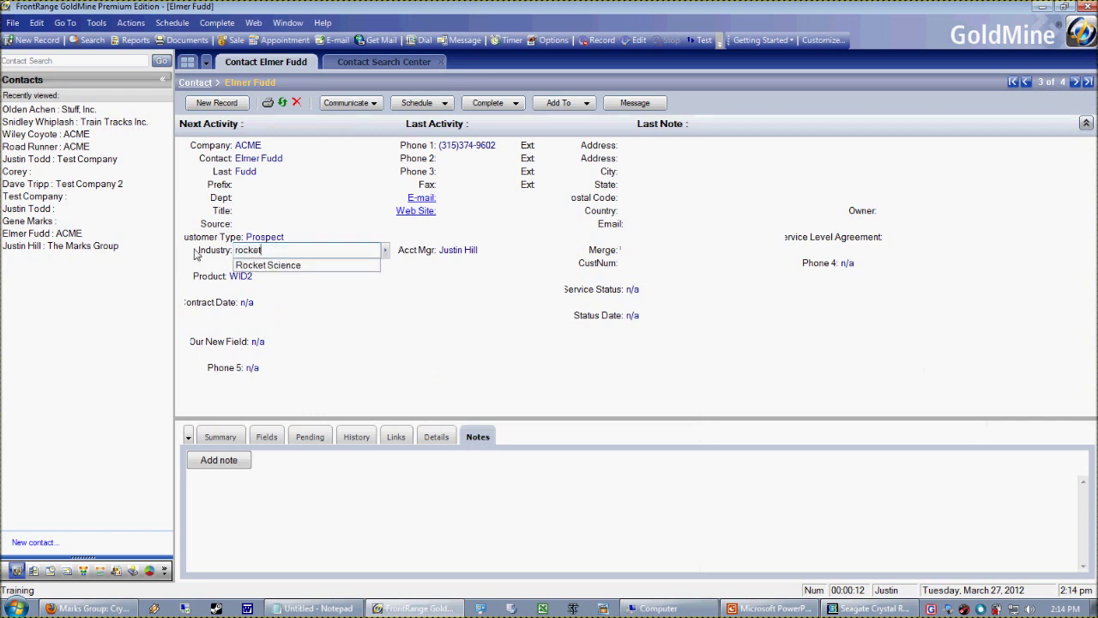